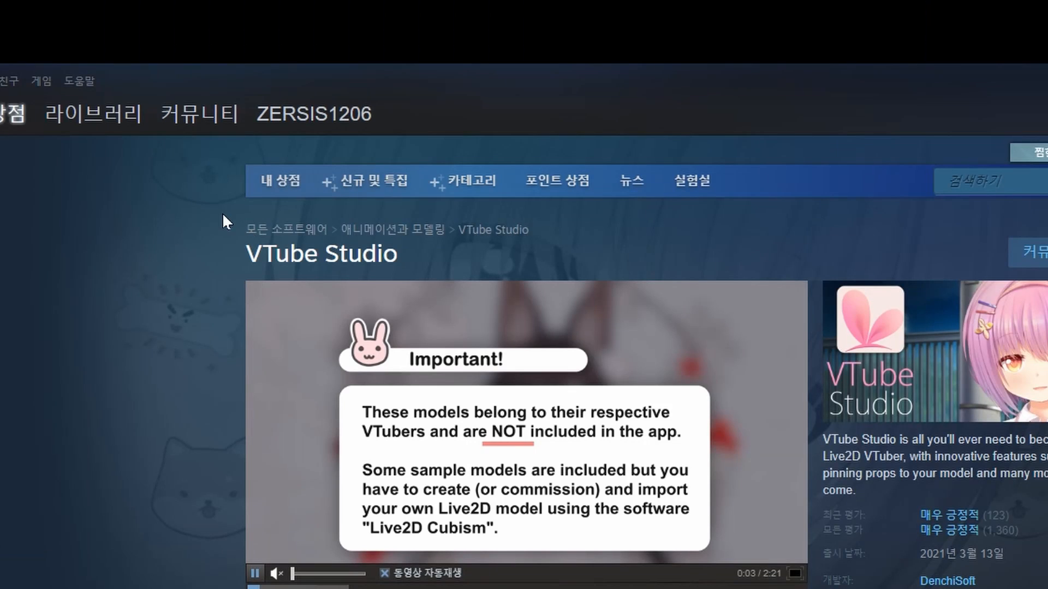
# Resume the paused VTube Studio download from the Steam library, launch the app and dismiss the WiFi notice
pyautogui.click(175, 33)
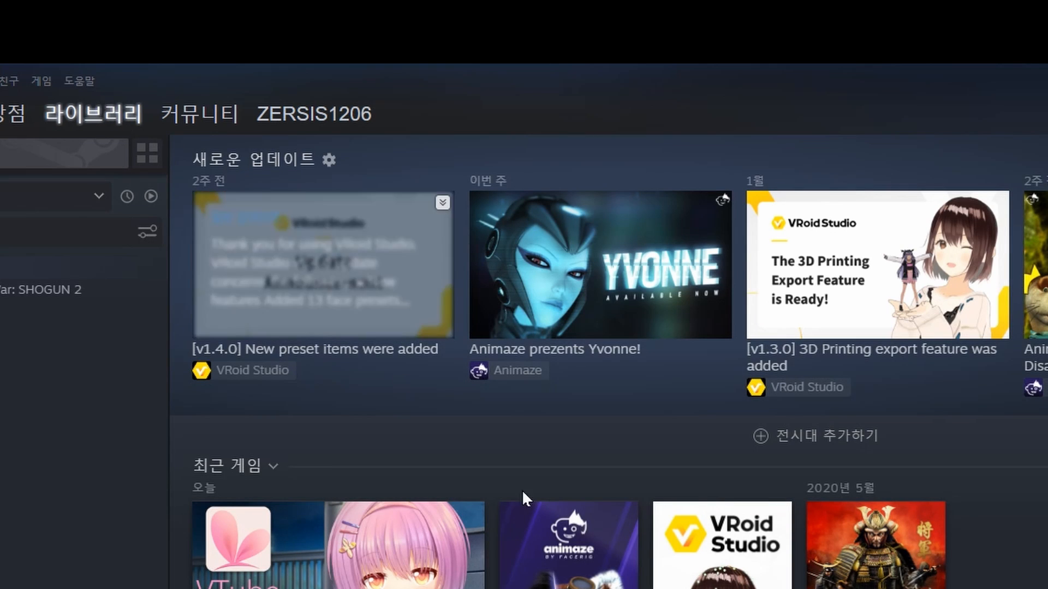
pyautogui.click(339, 572)
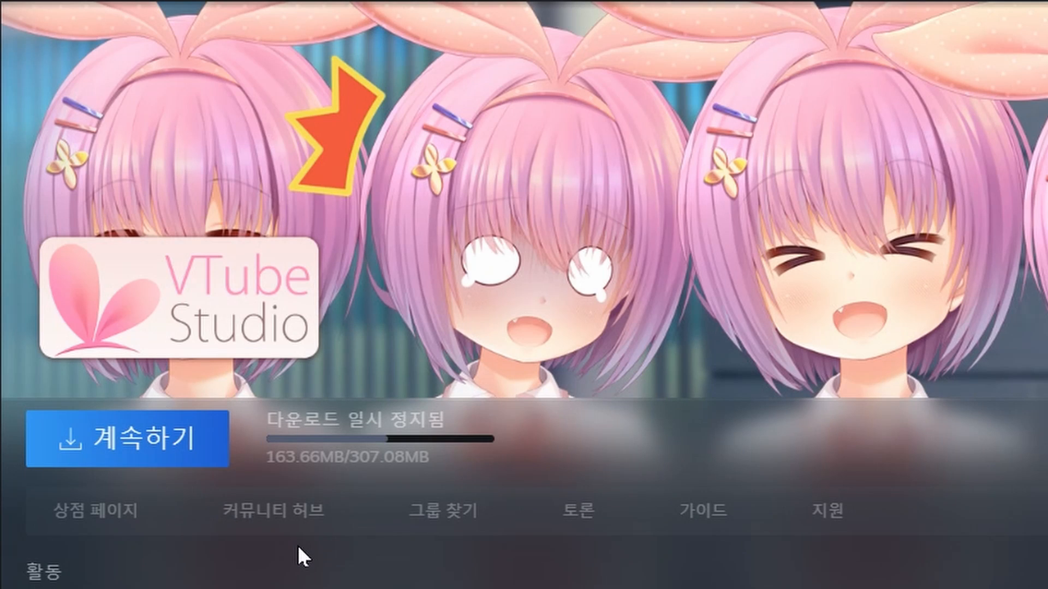
pyautogui.click(196, 457)
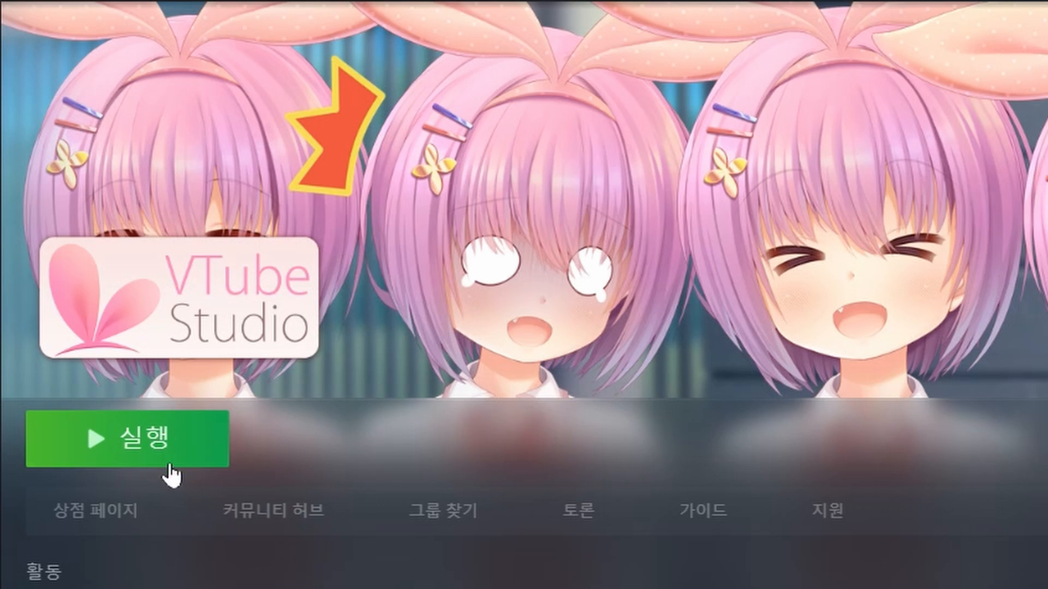
pyautogui.click(171, 469)
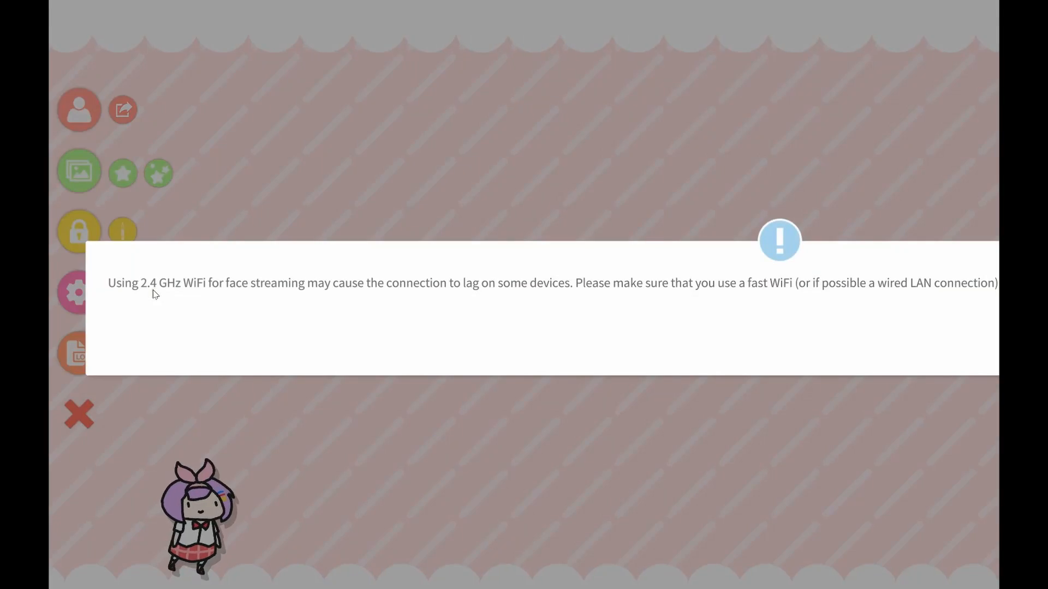
pyautogui.click(436, 349)
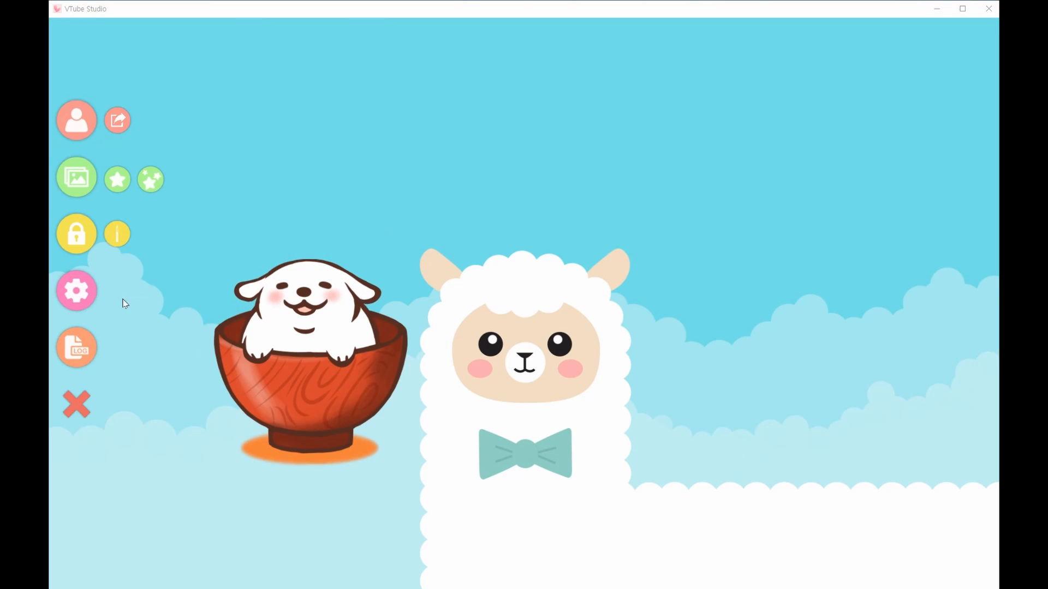
# Select the Wanko model and check the list of available backgrounds, keeping the current one
pyautogui.click(76, 120)
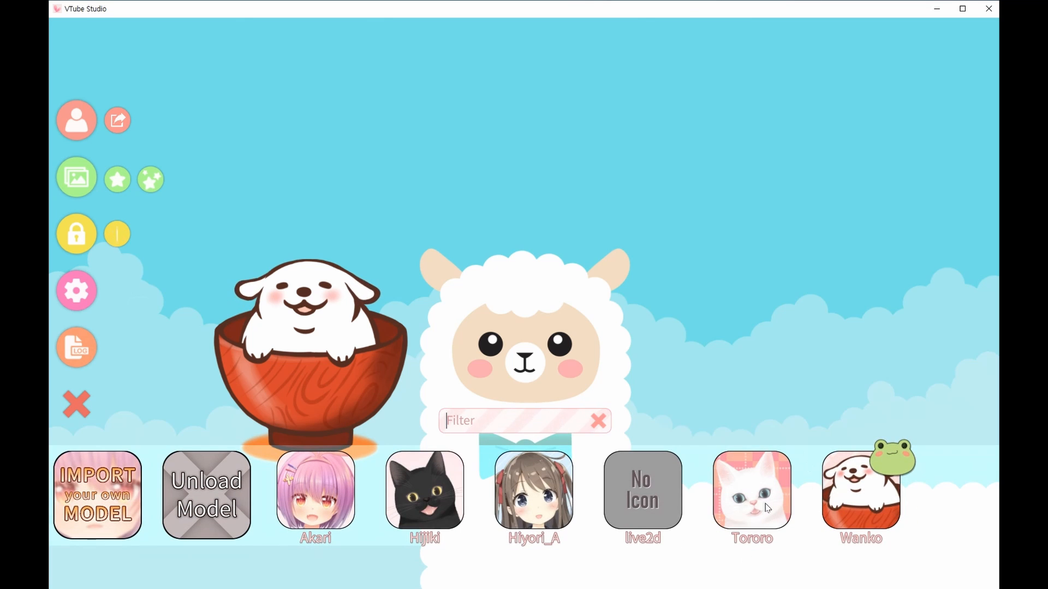
pyautogui.click(852, 498)
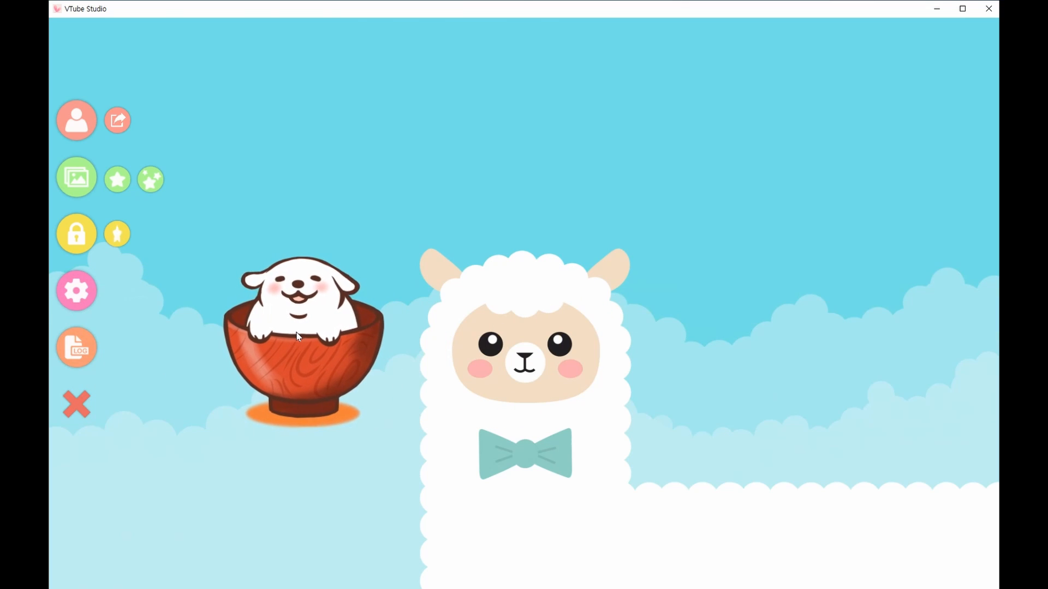
pyautogui.click(90, 177)
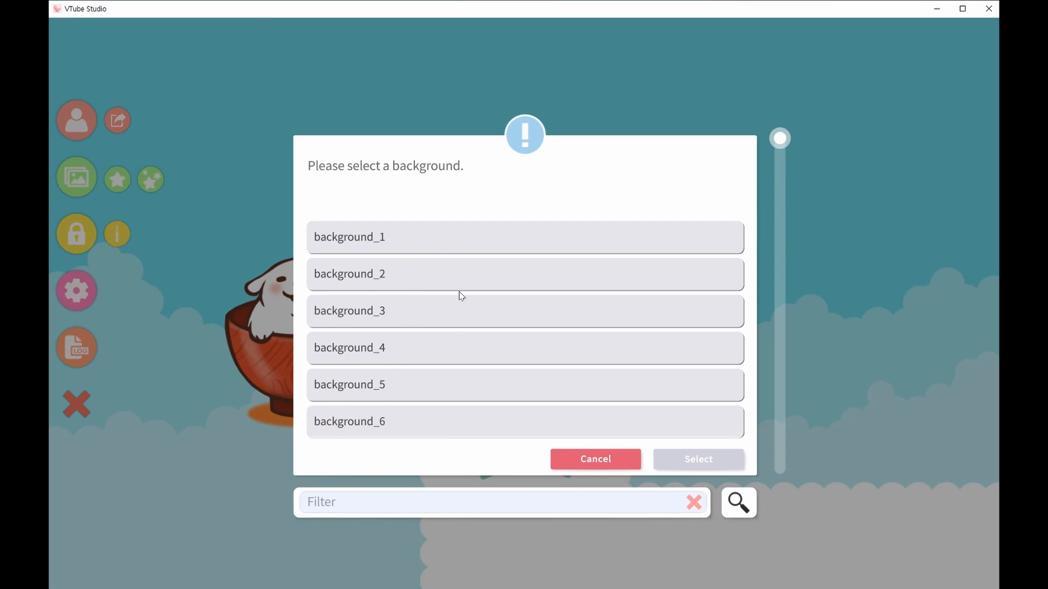
pyautogui.click(595, 459)
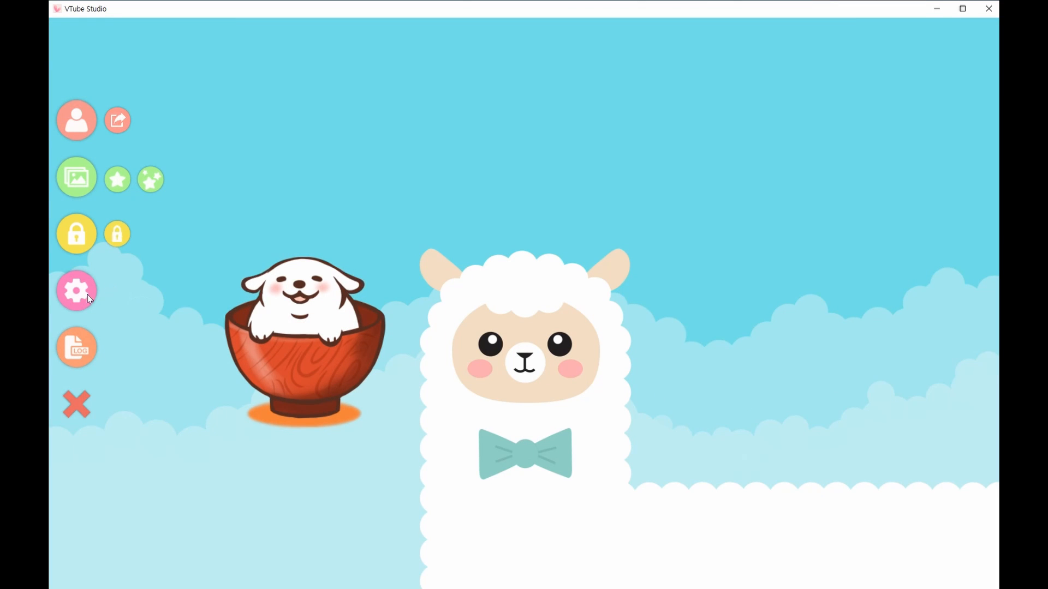
# Examine the general configuration and the camera settings, including webcam tracking, sensitivity, quality, display lighting and virtual webcam options
pyautogui.click(78, 297)
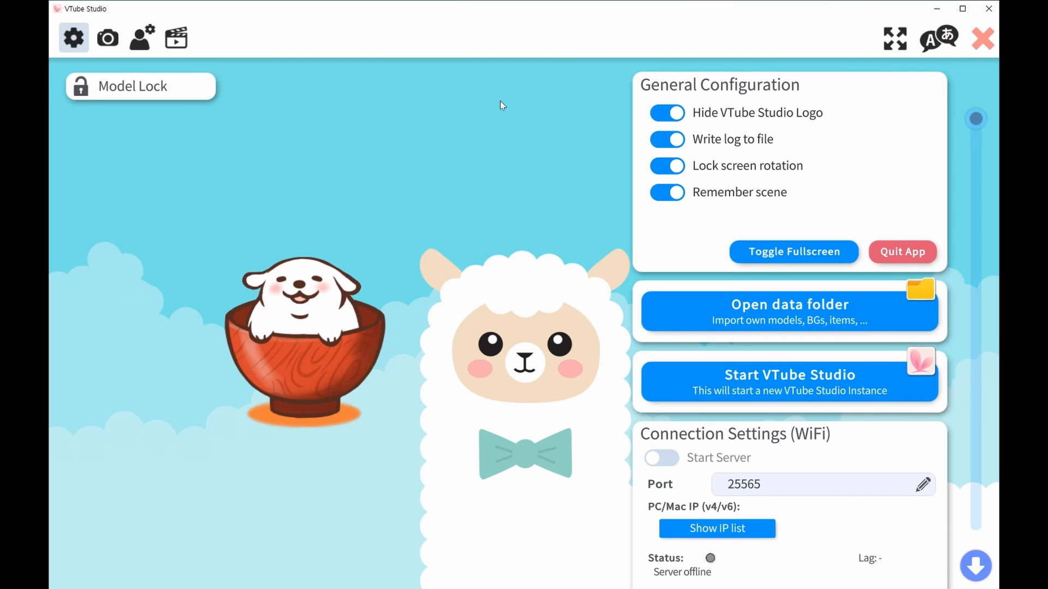
pyautogui.click(119, 47)
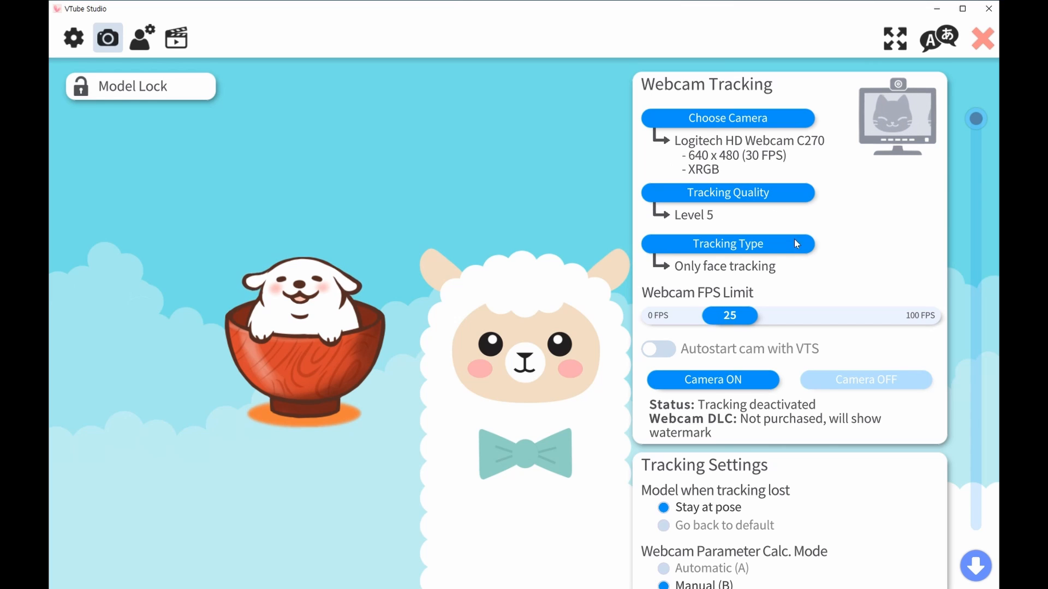
pyautogui.scroll(-5, 705, 496)
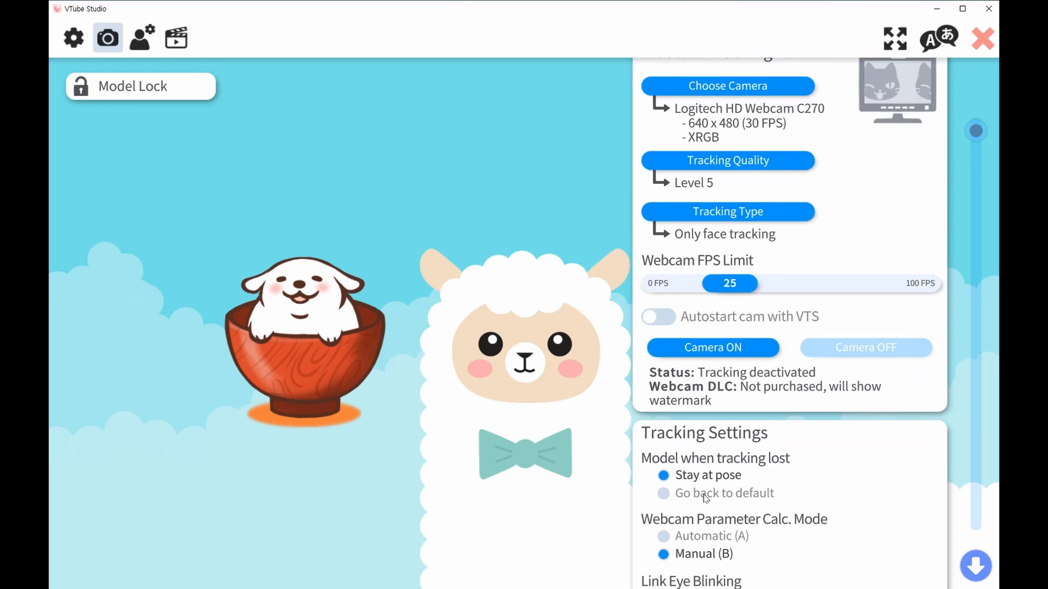
pyautogui.scroll(-6, 703, 498)
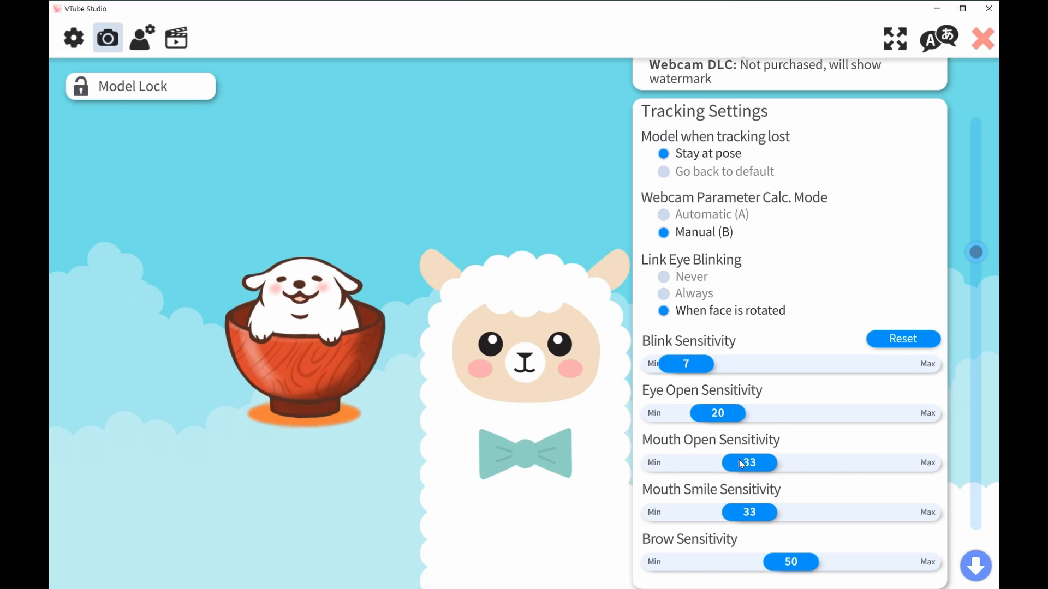
pyautogui.scroll(-5, 730, 526)
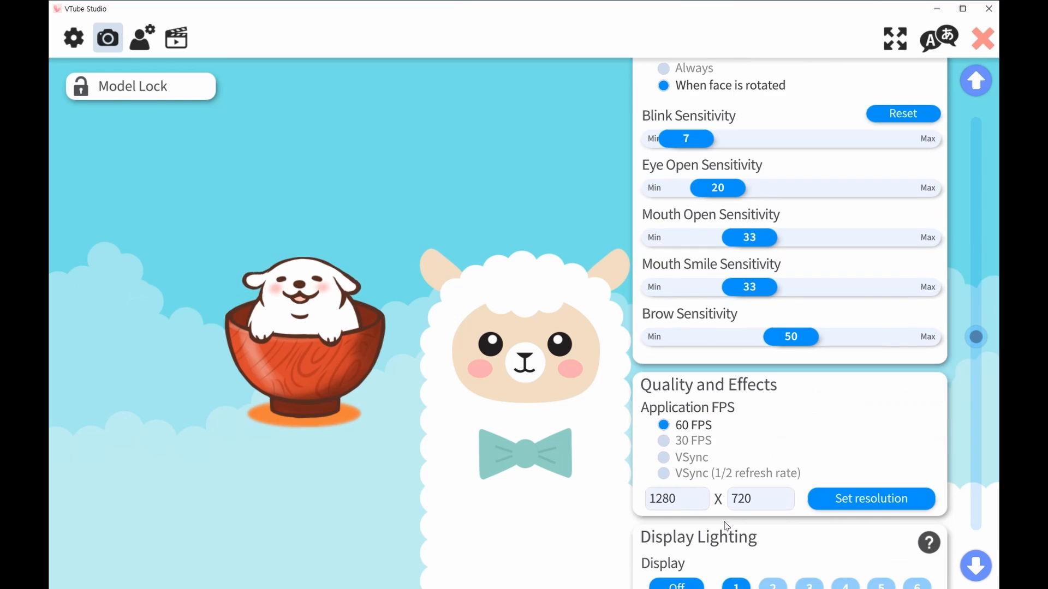
pyautogui.scroll(-9, 727, 526)
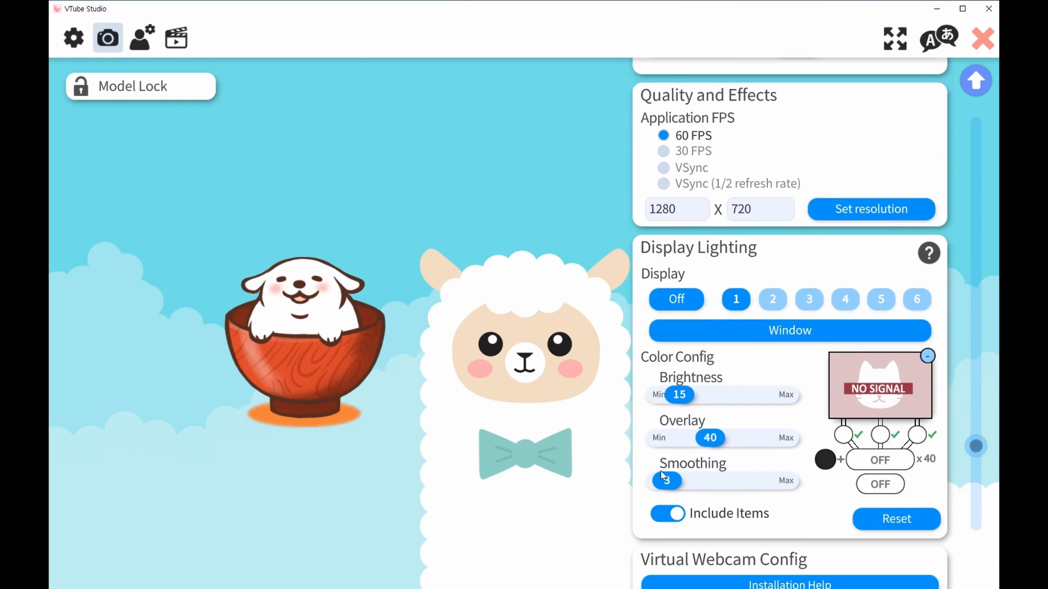
pyautogui.scroll(-3, 662, 475)
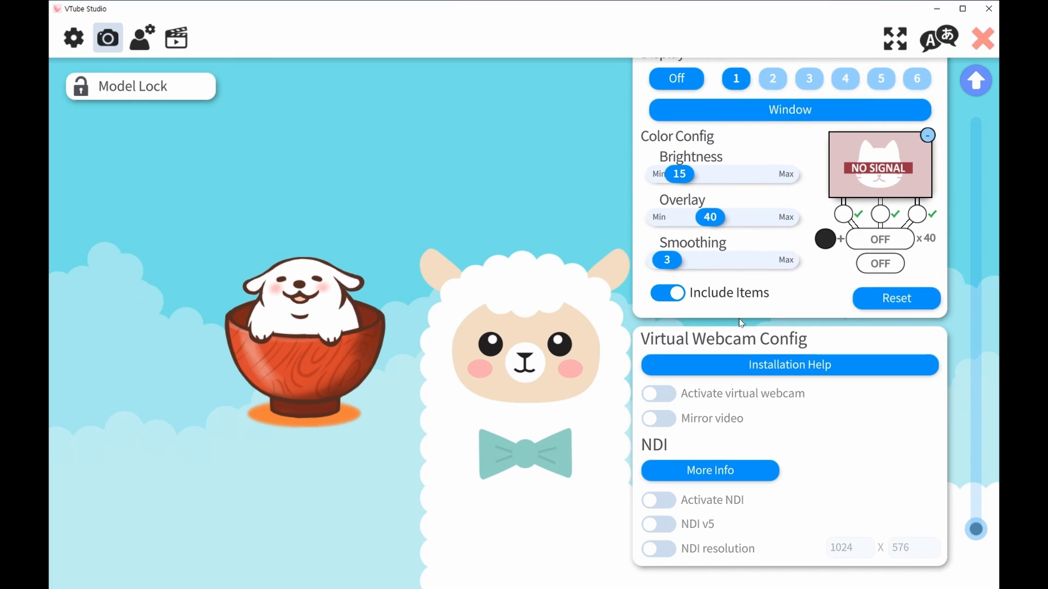
pyautogui.scroll(2, 685, 355)
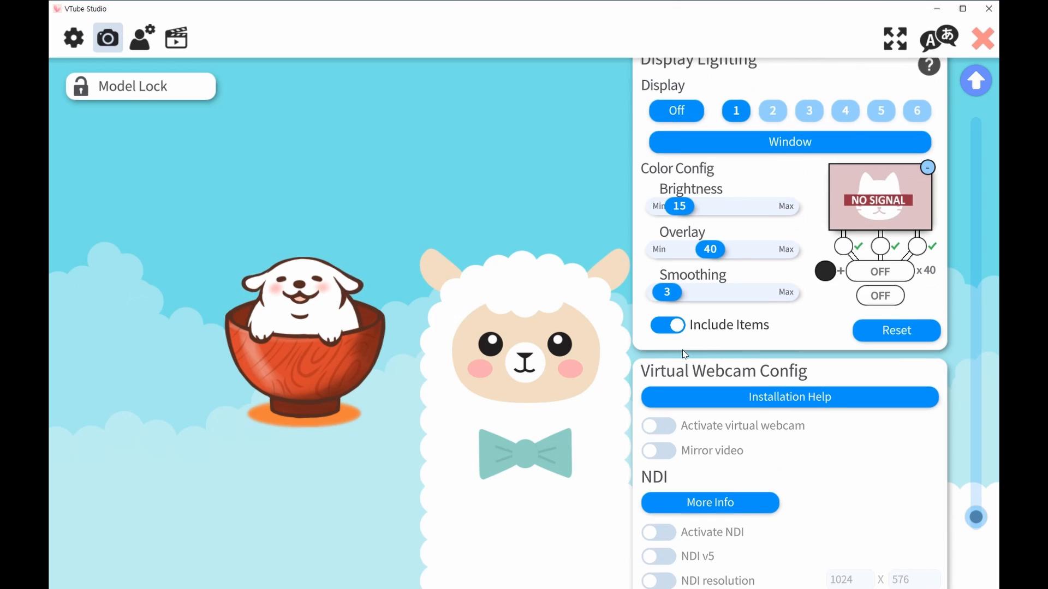
pyautogui.scroll(10, 684, 354)
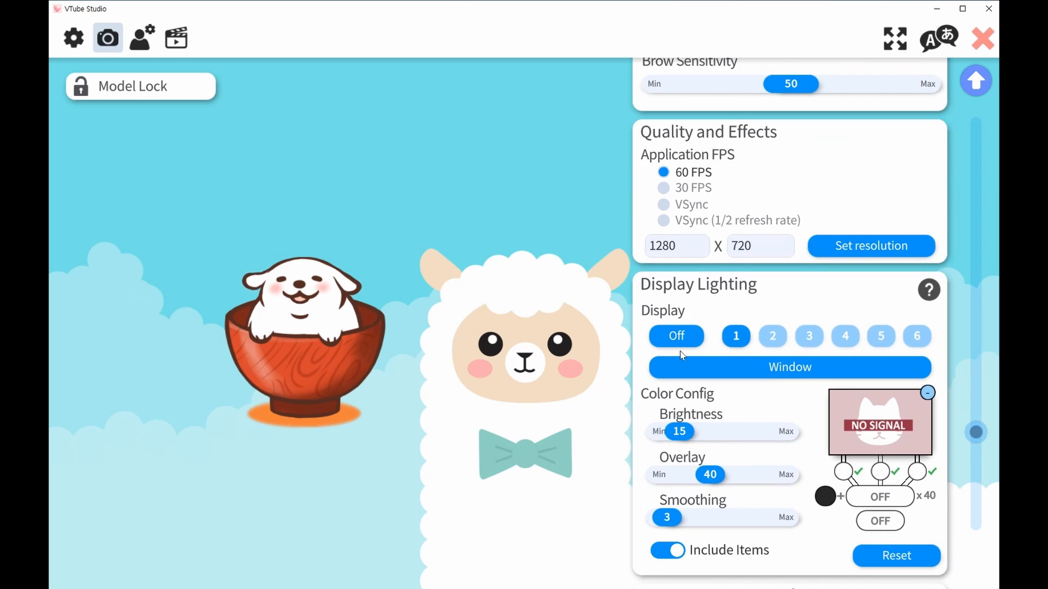
pyautogui.scroll(9, 655, 391)
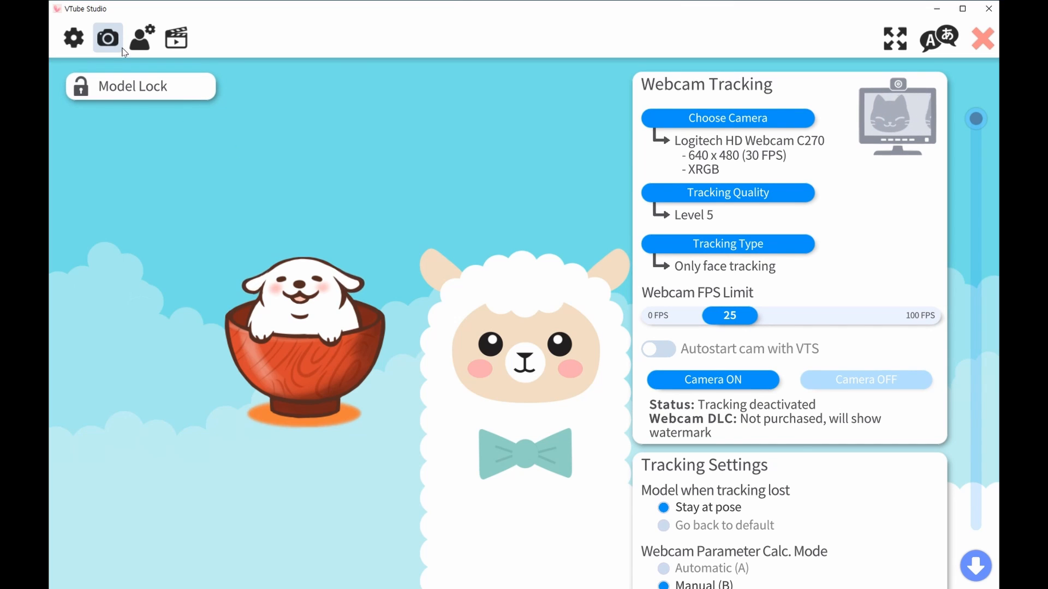
pyautogui.click(980, 41)
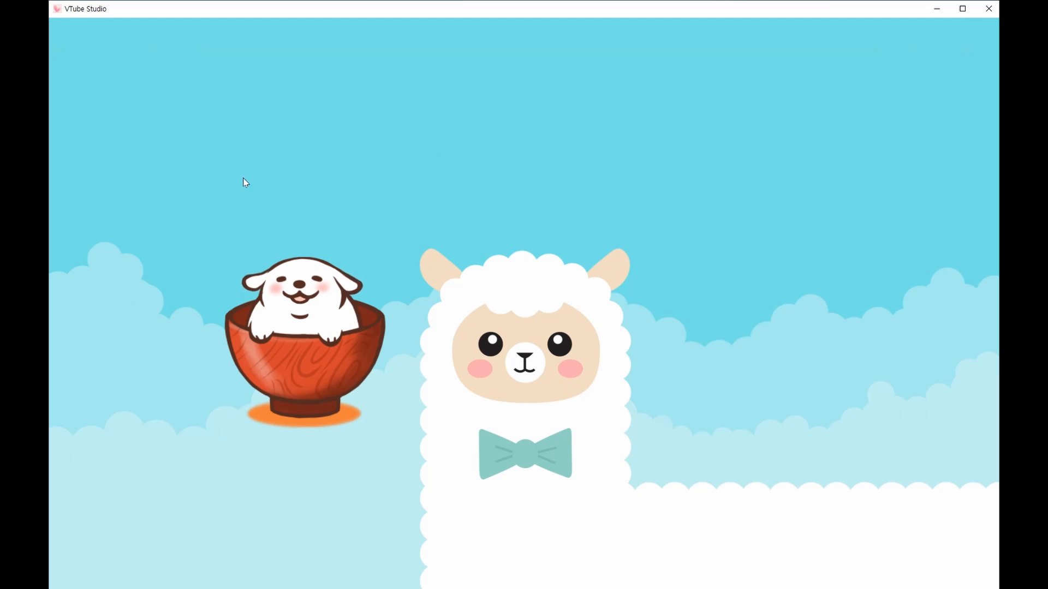
# Switch the model to Hijiki, the black cat, and move it to the left in the alpaca scene
pyautogui.doubleClick(116, 144)
pyautogui.click(80, 123)
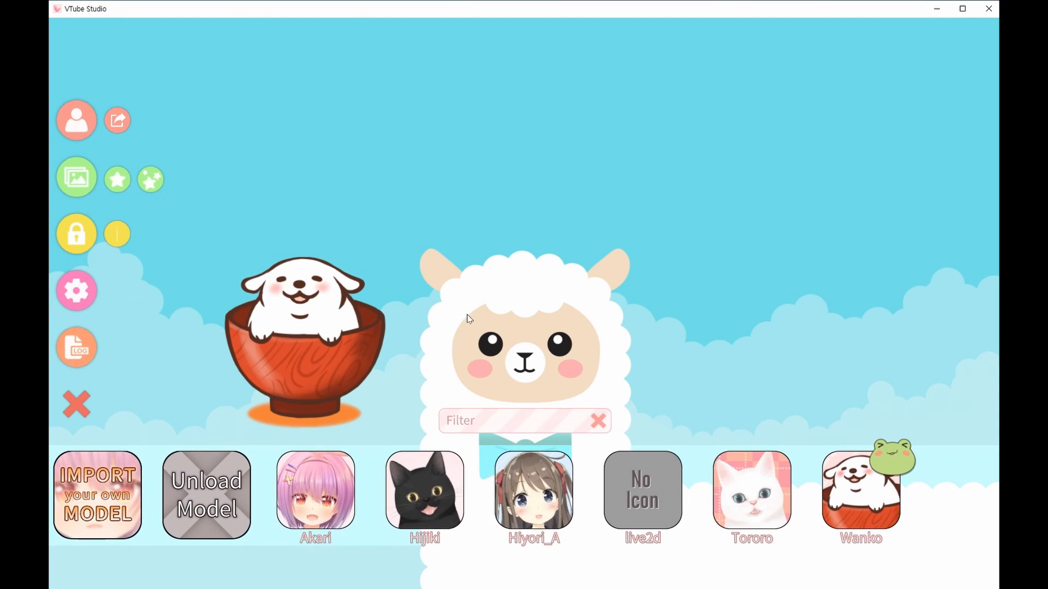
pyautogui.click(428, 486)
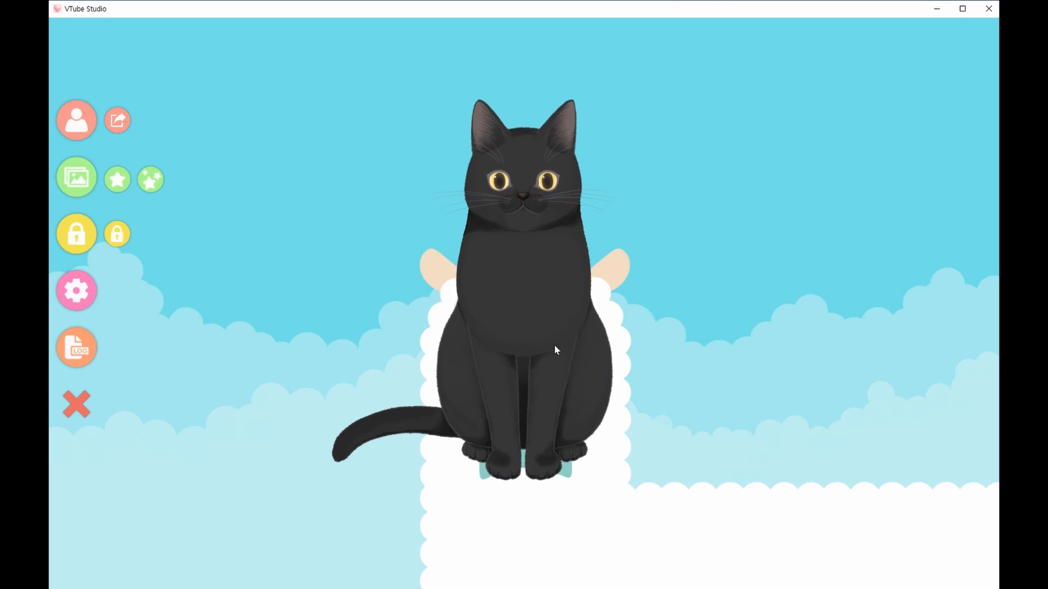
pyautogui.moveTo(545, 345); pyautogui.dragTo(359, 344)
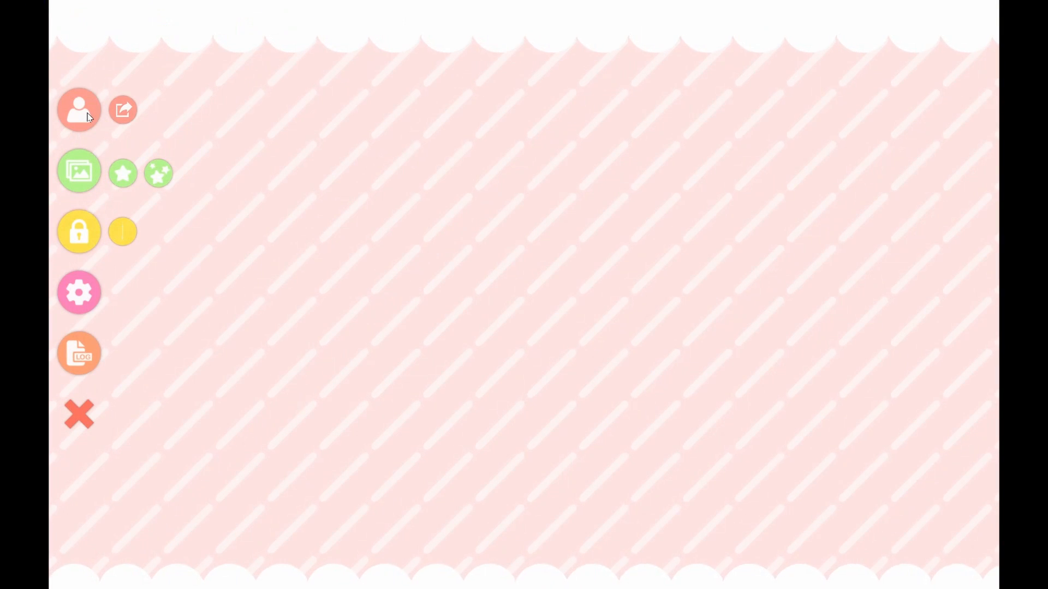
# Load the Hijiki model into the empty pink scene and dismiss the guide on moving and scaling
pyautogui.click(89, 117)
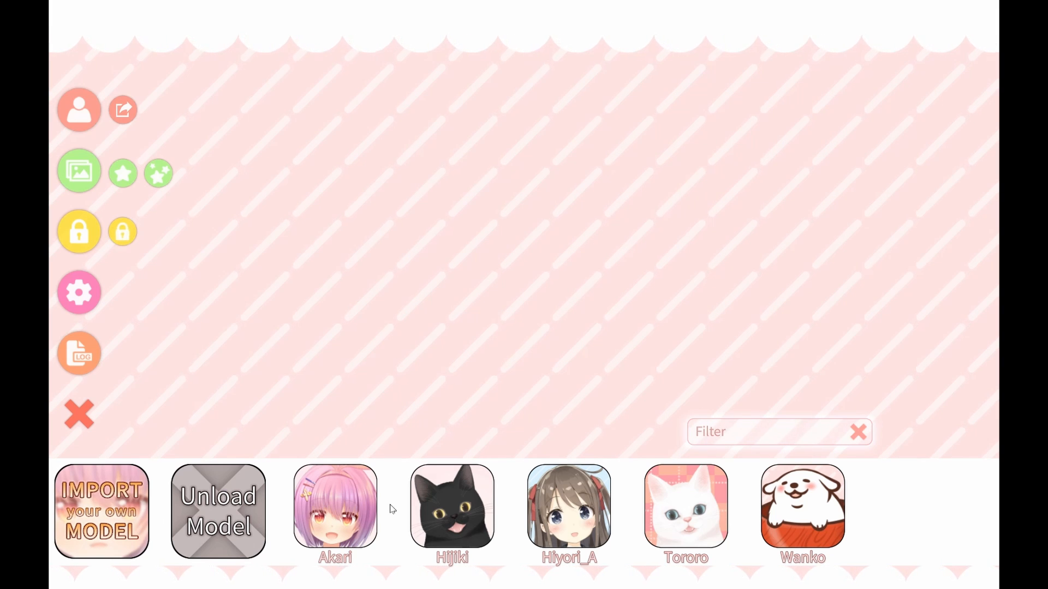
pyautogui.click(426, 511)
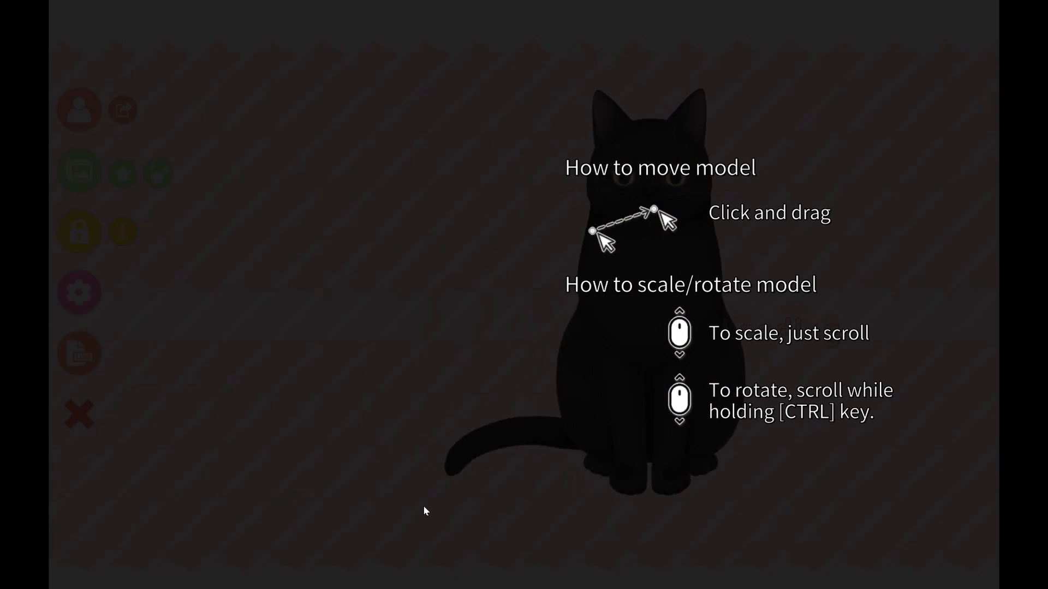
pyautogui.click(425, 511)
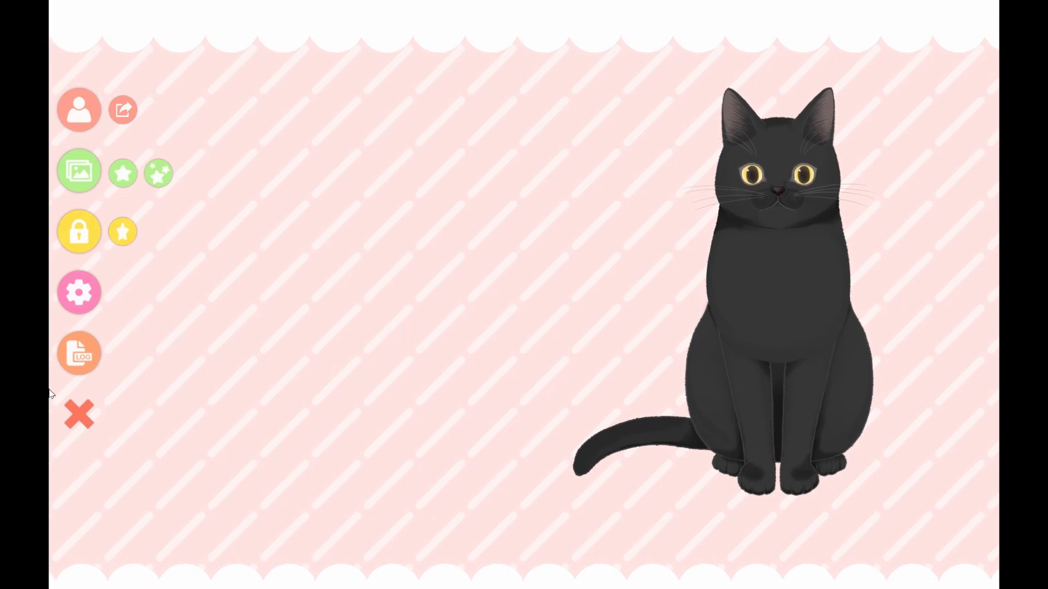
# Set up webcam tracking with the Logitech HD Webcam C270 at 640 x 480, 30 FPS and XRGB, and close the settings
pyautogui.click(76, 304)
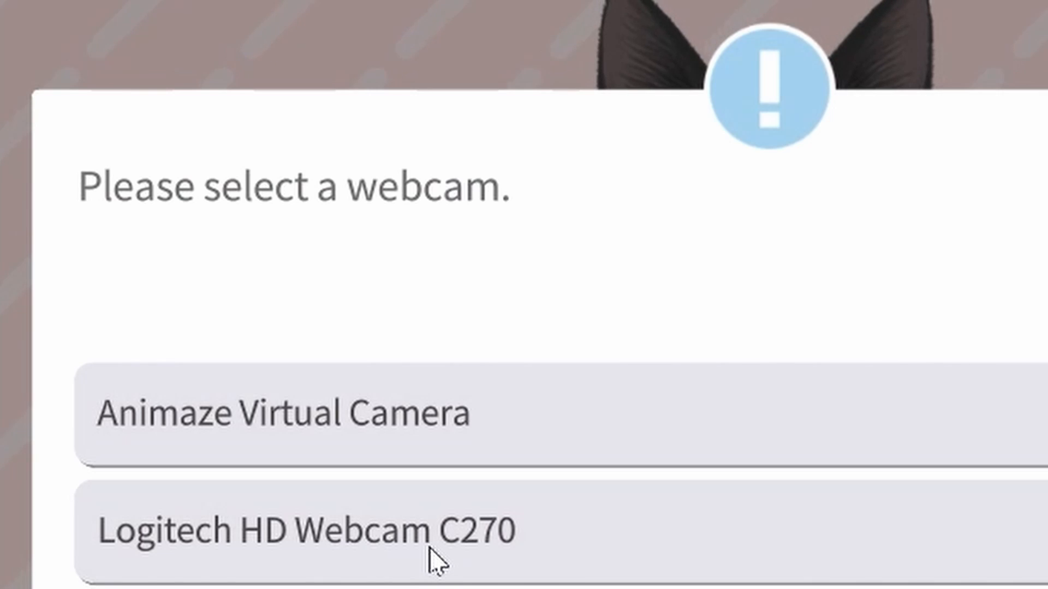
pyautogui.click(429, 548)
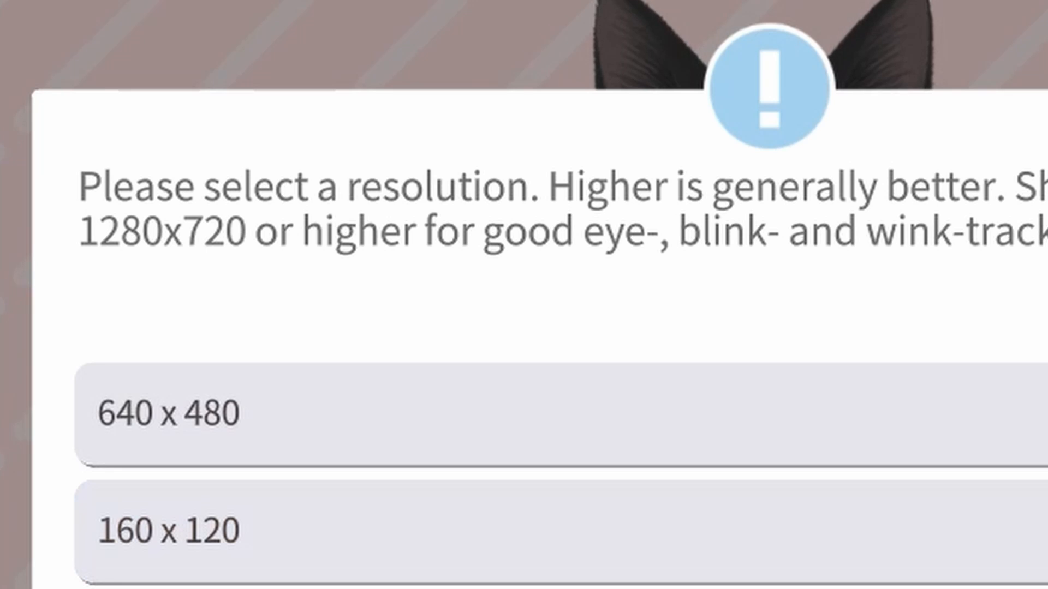
pyautogui.click(680, 435)
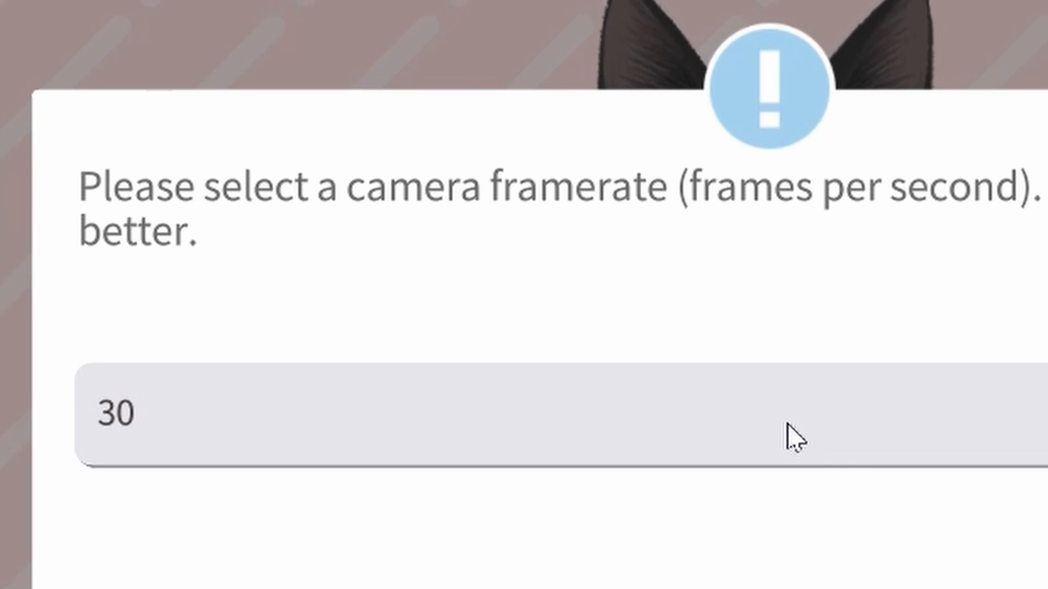
pyautogui.click(561, 414)
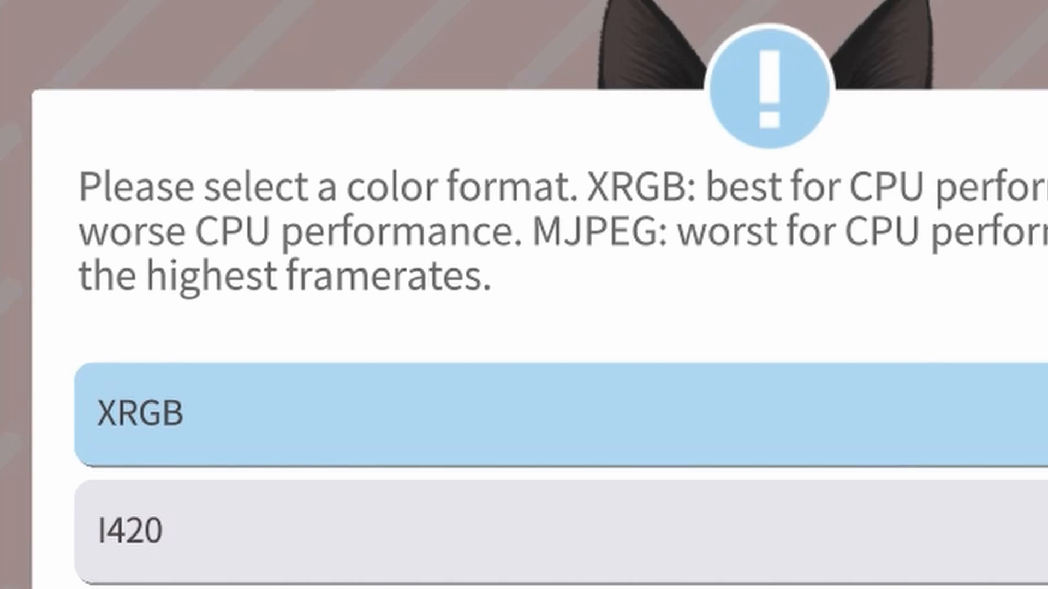
pyautogui.click(561, 415)
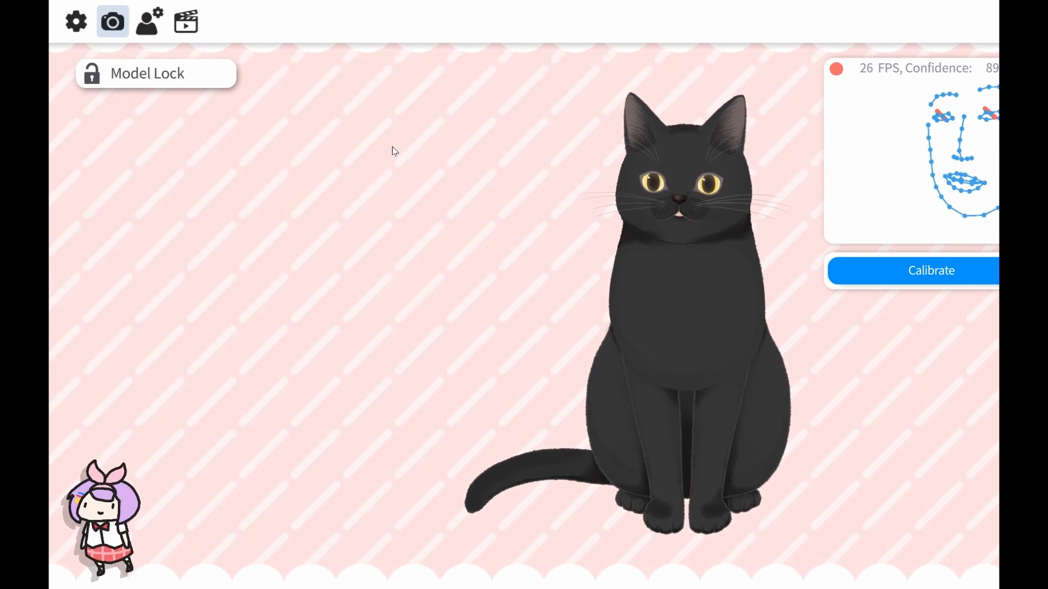
pyautogui.click(115, 20)
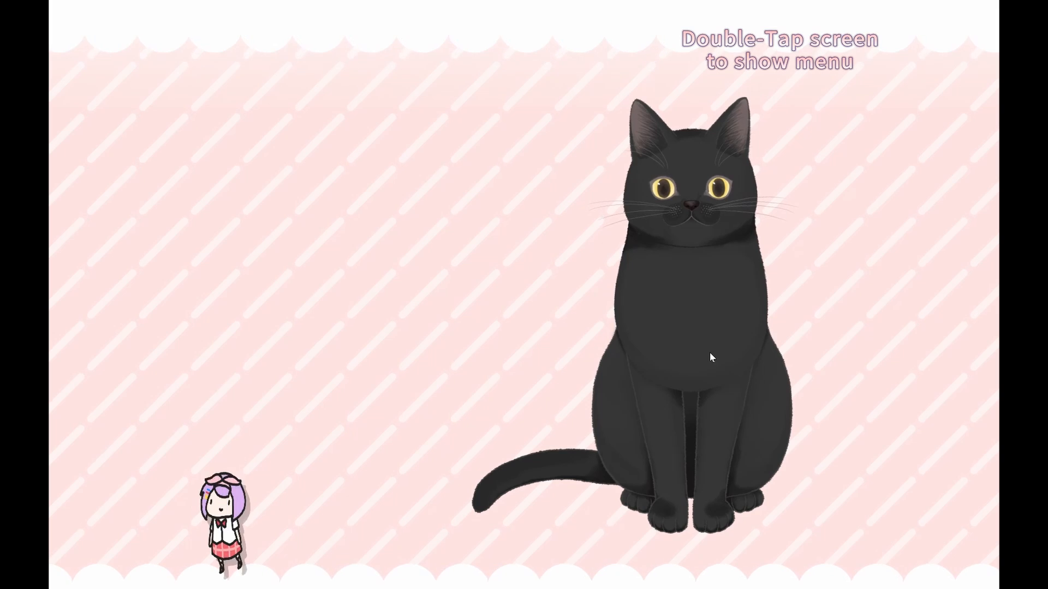
# Open the instructions for importing a custom Live2D model from the model selector
pyautogui.doubleClick(130, 203)
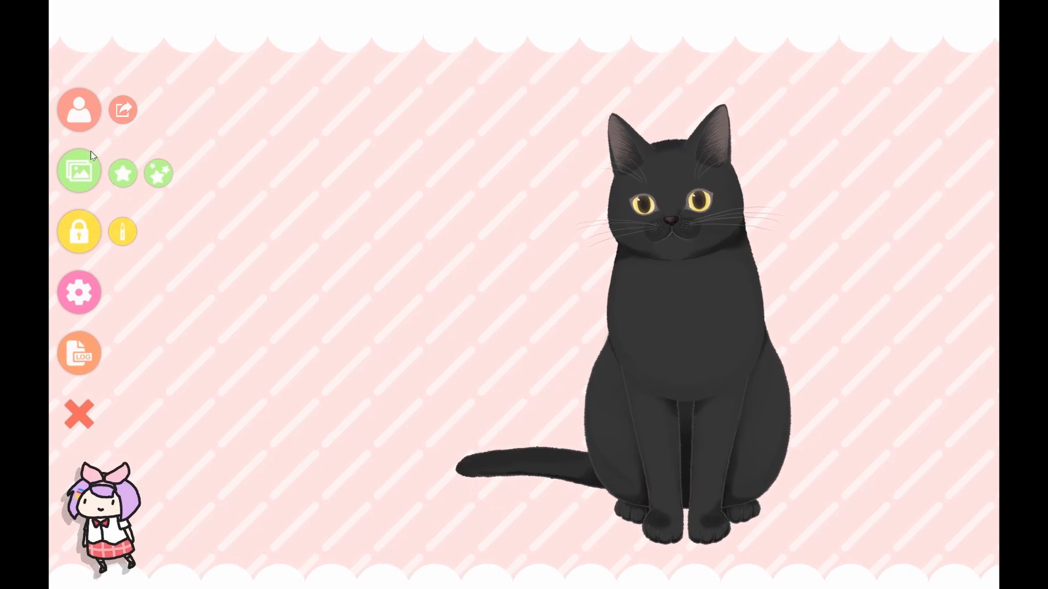
pyautogui.click(86, 126)
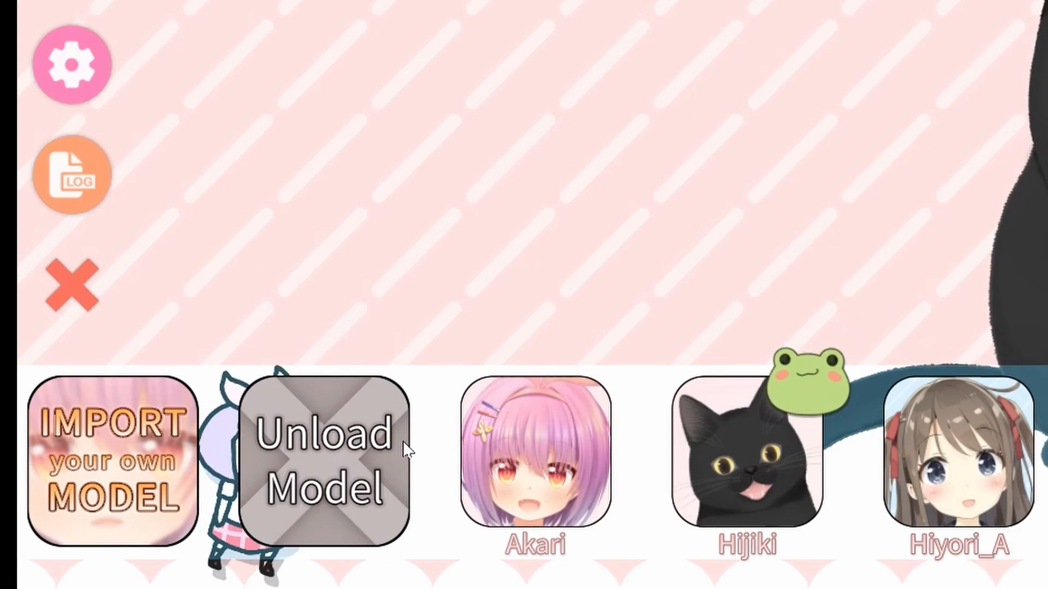
pyautogui.click(93, 442)
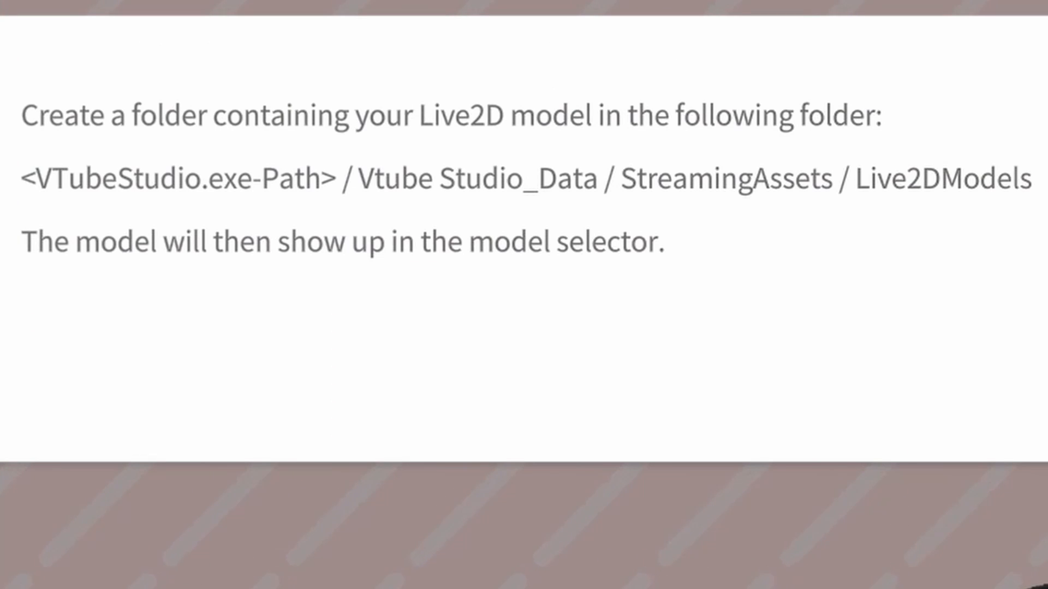
# Paste the Live2Ddata-man model folder into VTube Studio's Live2DModels folder in File Explorer and open it
pyautogui.press('super+e')
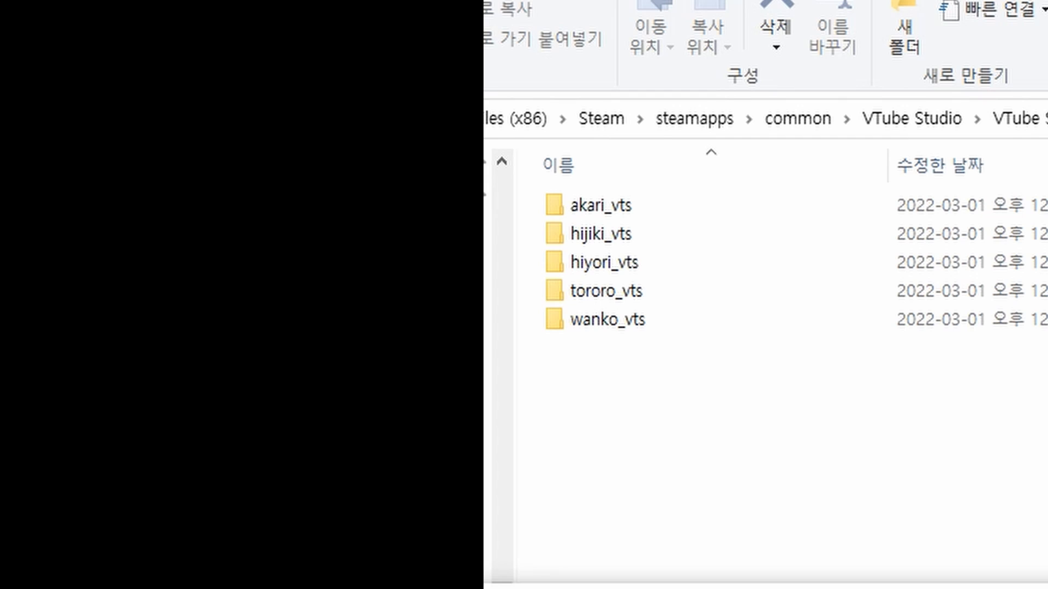
pyautogui.click(759, 476)
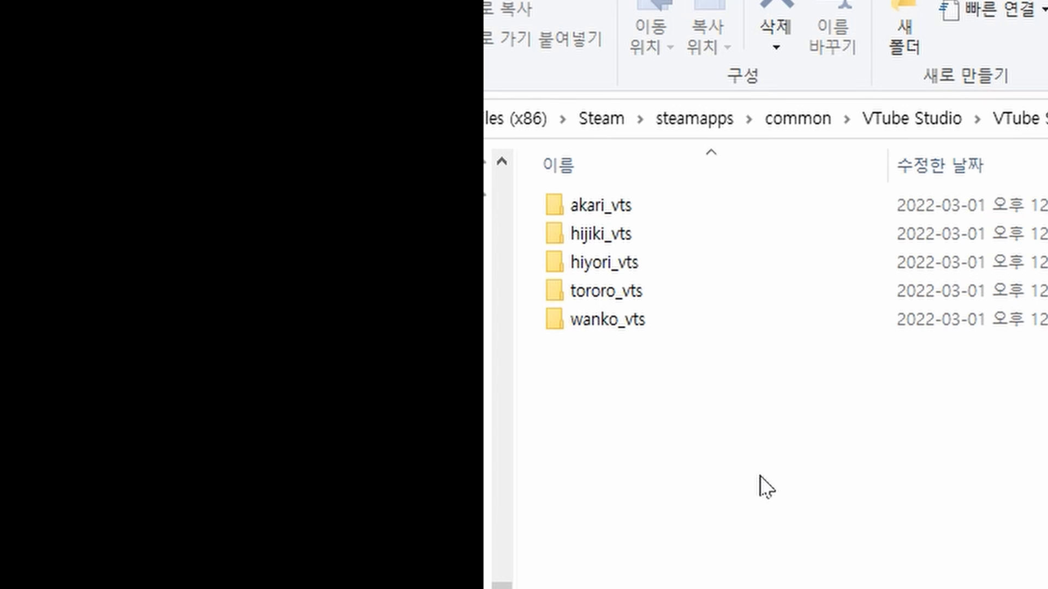
pyautogui.hotkey('ctrl', 'v')
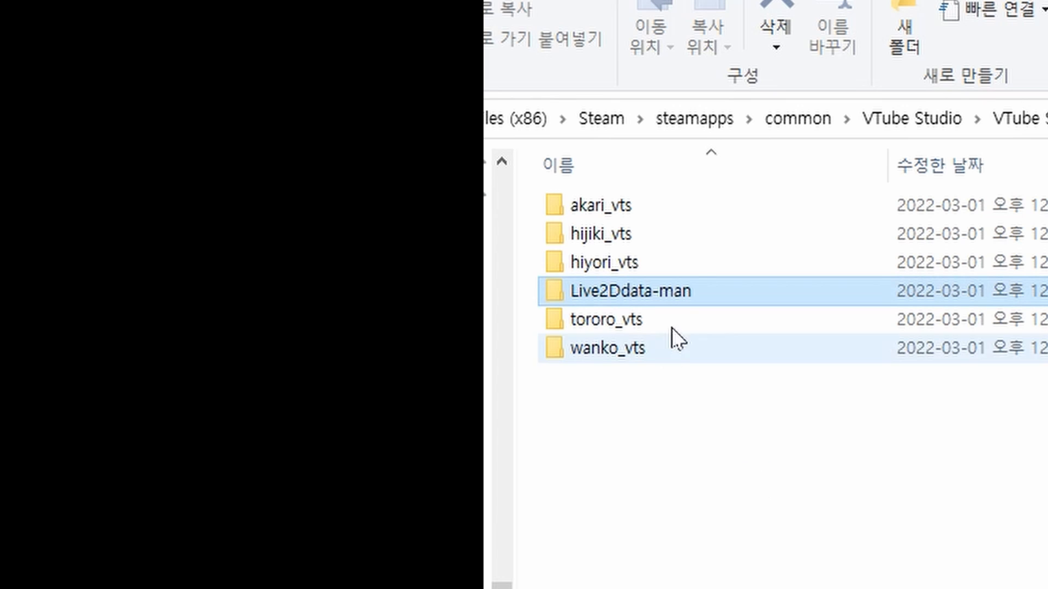
pyautogui.doubleClick(670, 300)
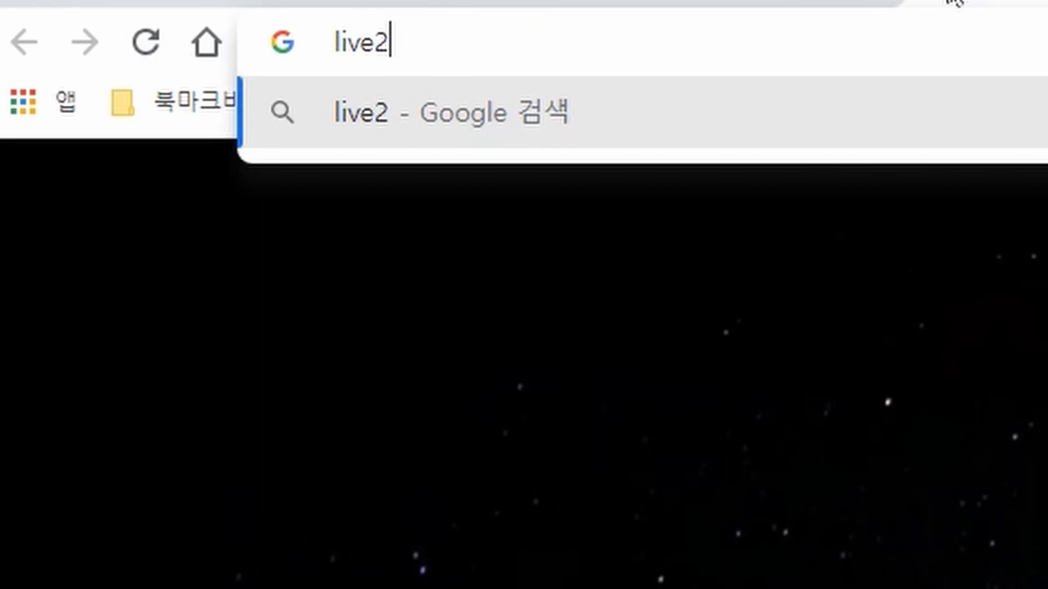
# Switch to the web browser, search Google for live2d, and open the Live2D Cubism site's downloads page
pyautogui.write('d')
pyautogui.press('Return')
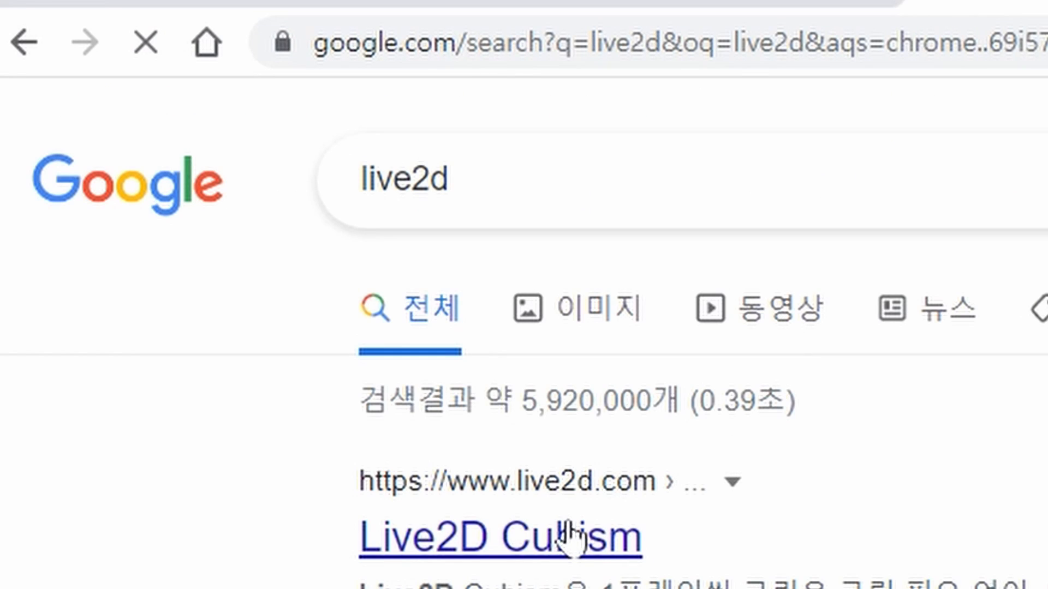
pyautogui.click(578, 540)
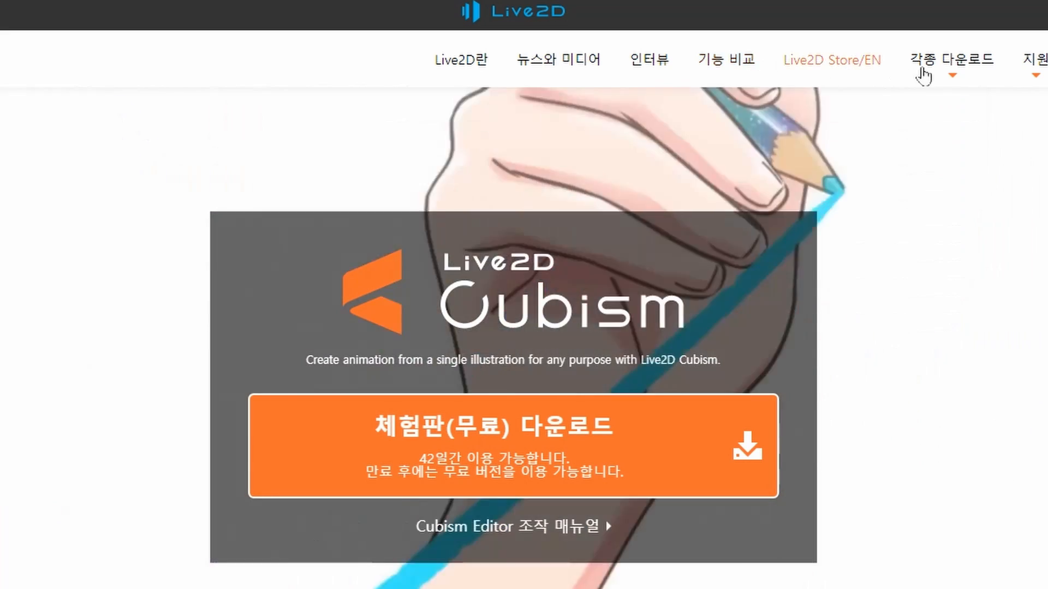
pyautogui.moveTo(925, 71)
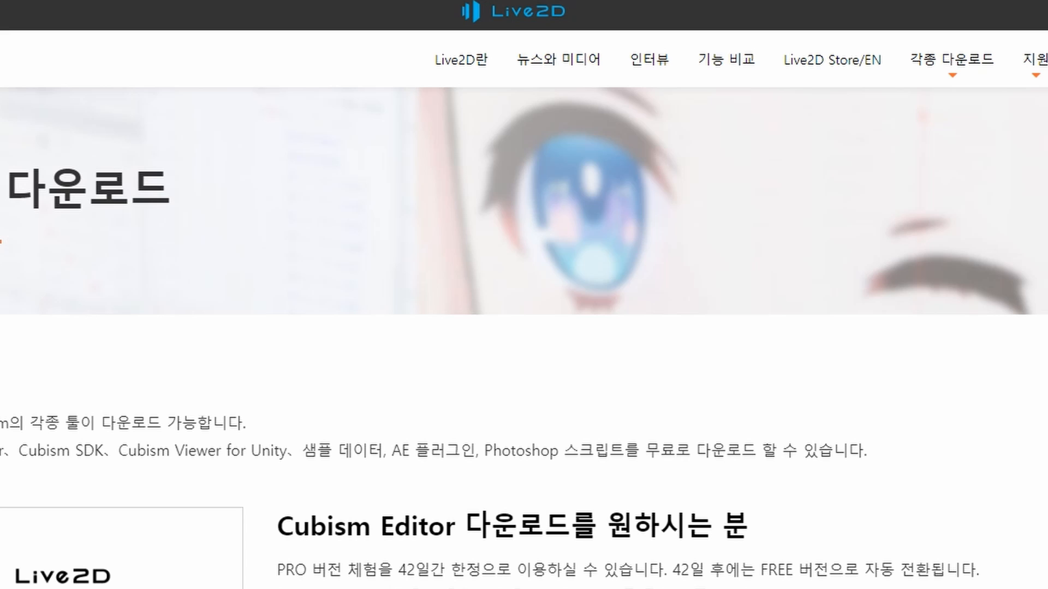
# Look through the Live2D downloads page, covering the Cubism Editor, SDK, Viewer for Unity, sample data, AE plugin and Photoshop script
pyautogui.scroll(-3, 524, 327)
pyautogui.scroll(-3, 524, 339)
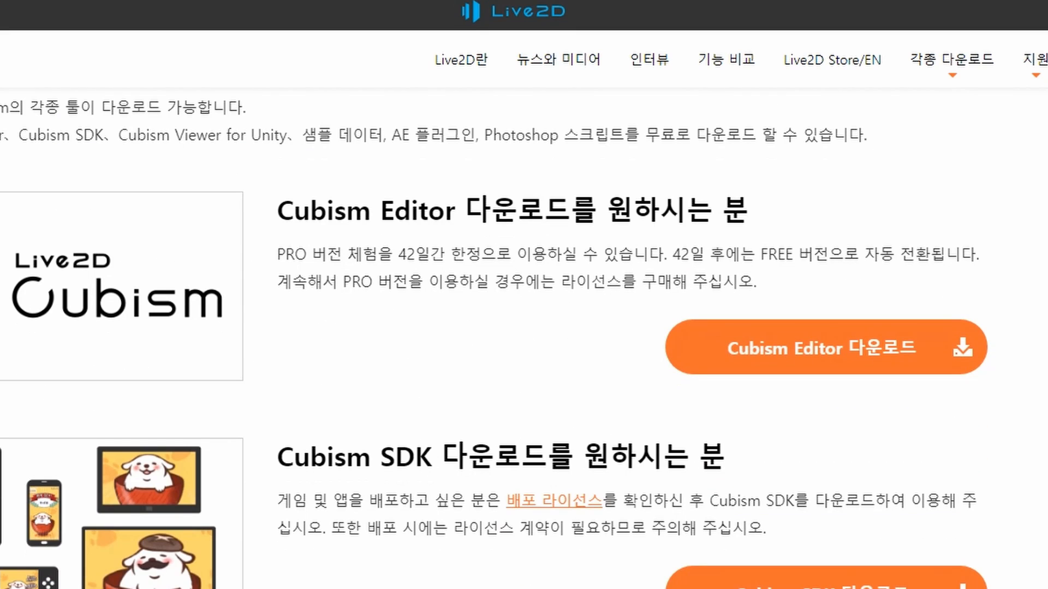
pyautogui.scroll(-3, 524, 338)
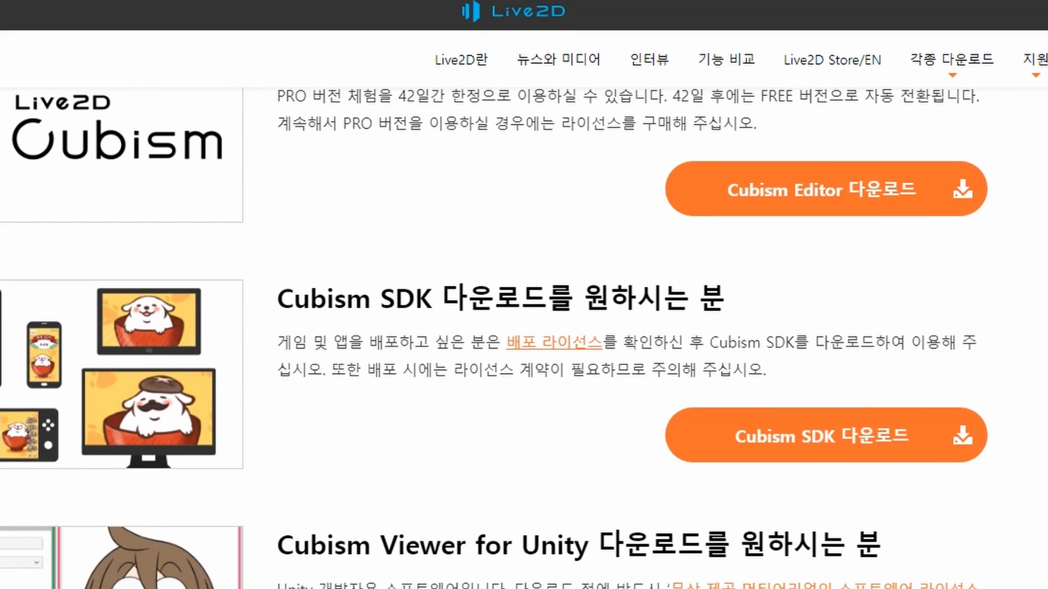
pyautogui.scroll(-3, 524, 338)
pyautogui.scroll(-3, 524, 338)
pyautogui.scroll(-3, 524, 339)
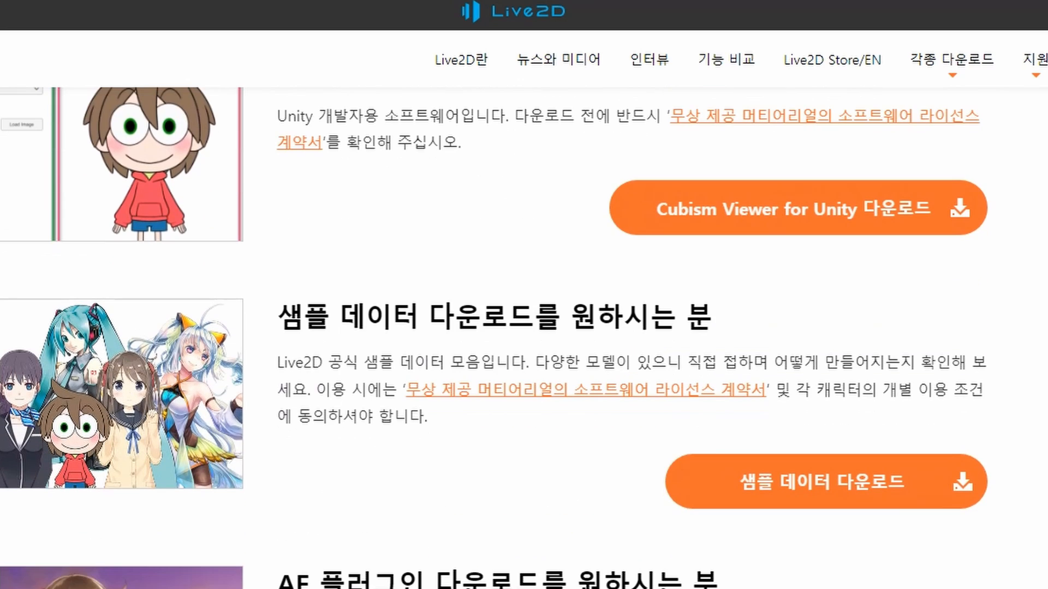
pyautogui.scroll(-6, 524, 338)
pyautogui.scroll(-9, 524, 338)
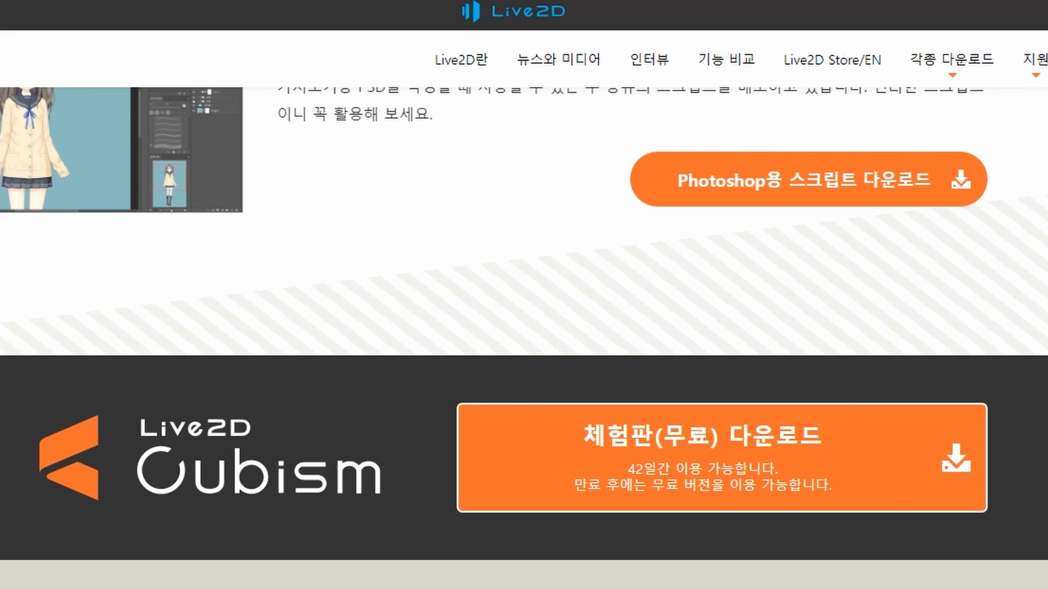
pyautogui.scroll(6, 523, 338)
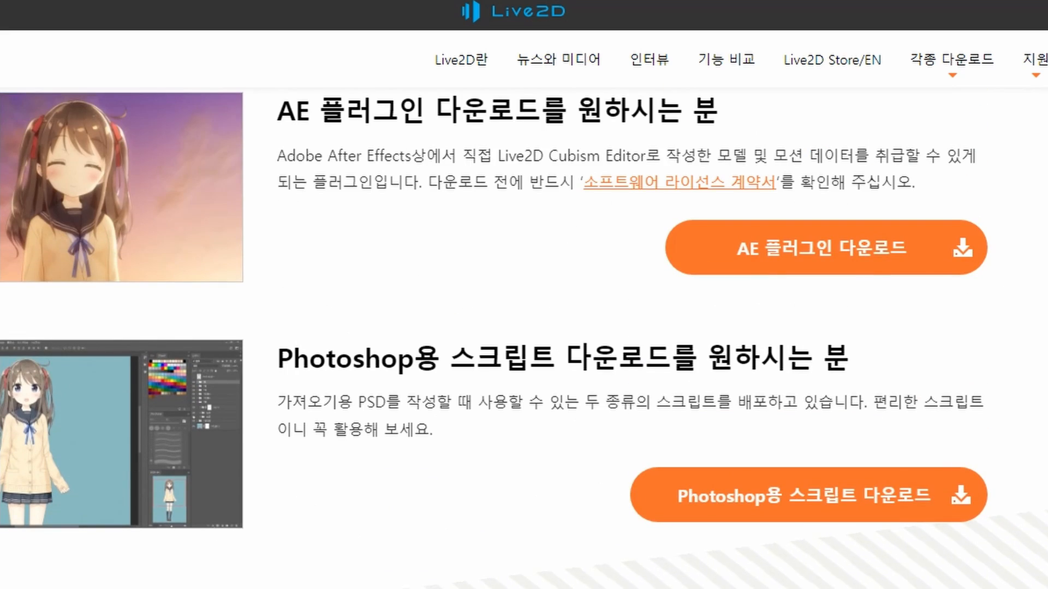
pyautogui.scroll(3, 524, 338)
pyautogui.scroll(18, 524, 339)
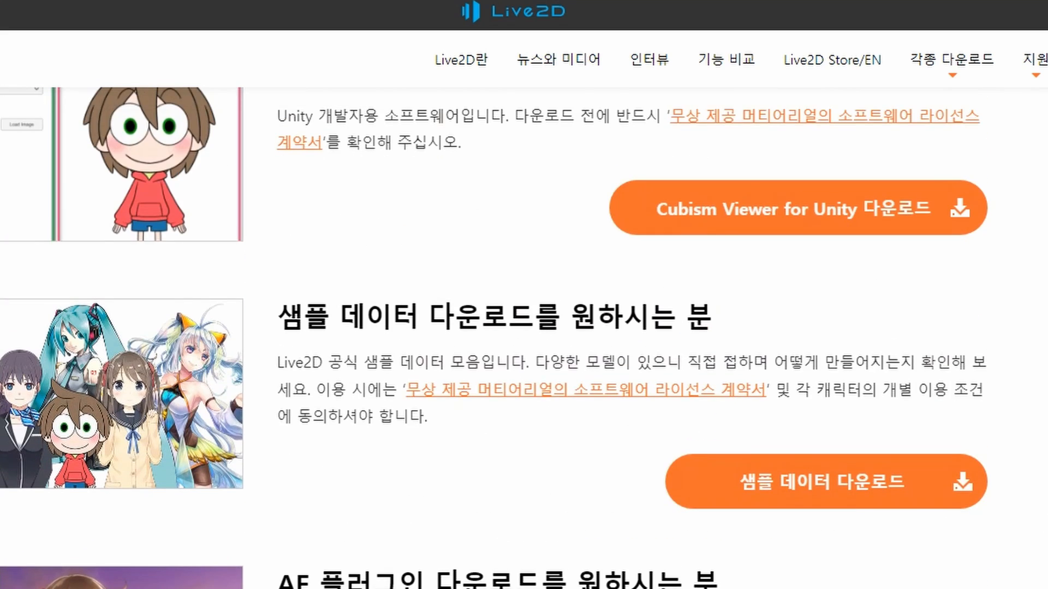
pyautogui.scroll(5, 524, 338)
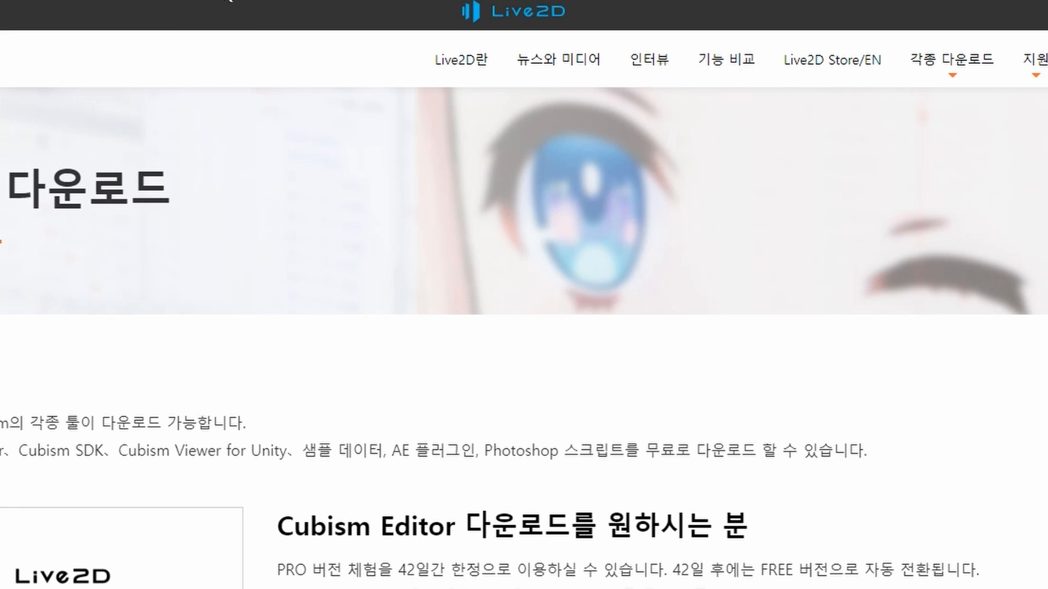
# Return to the Google results and search for the suggested query live2d 무료버전
pyautogui.hotkey('alt', 'Left')
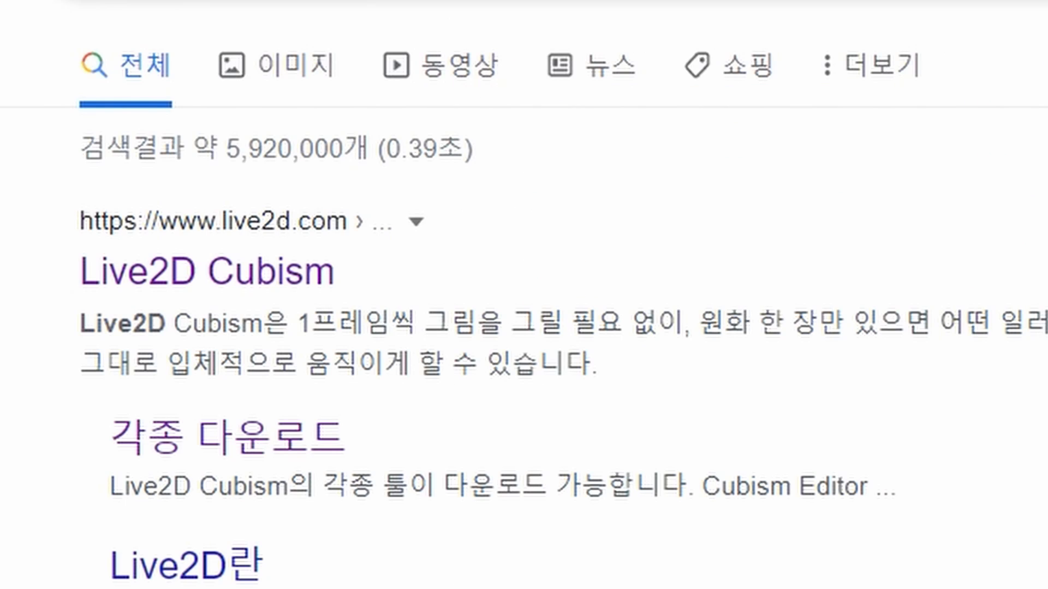
pyautogui.click(218, 1)
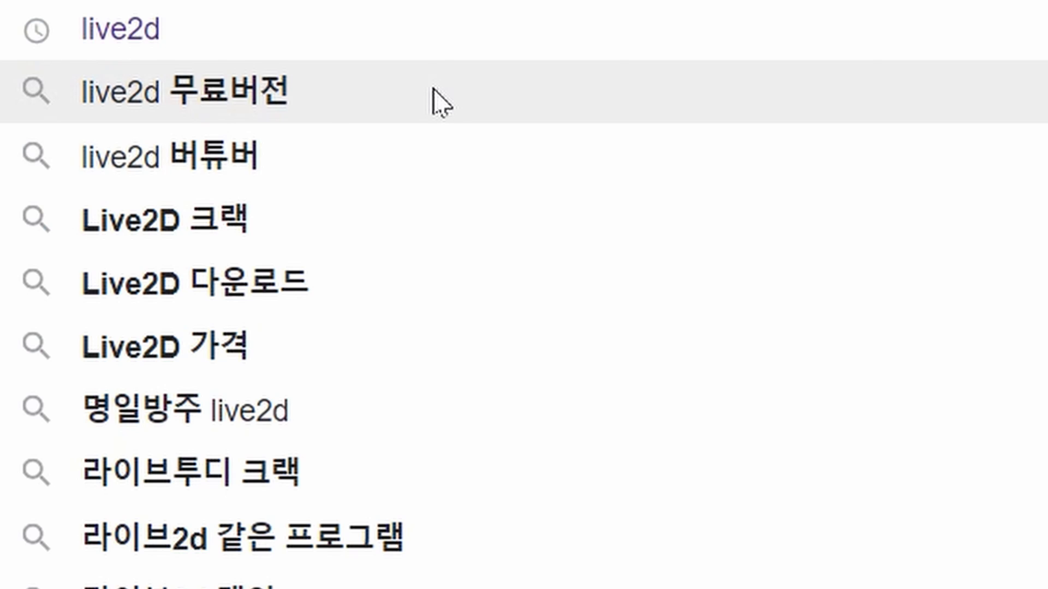
pyautogui.click(435, 101)
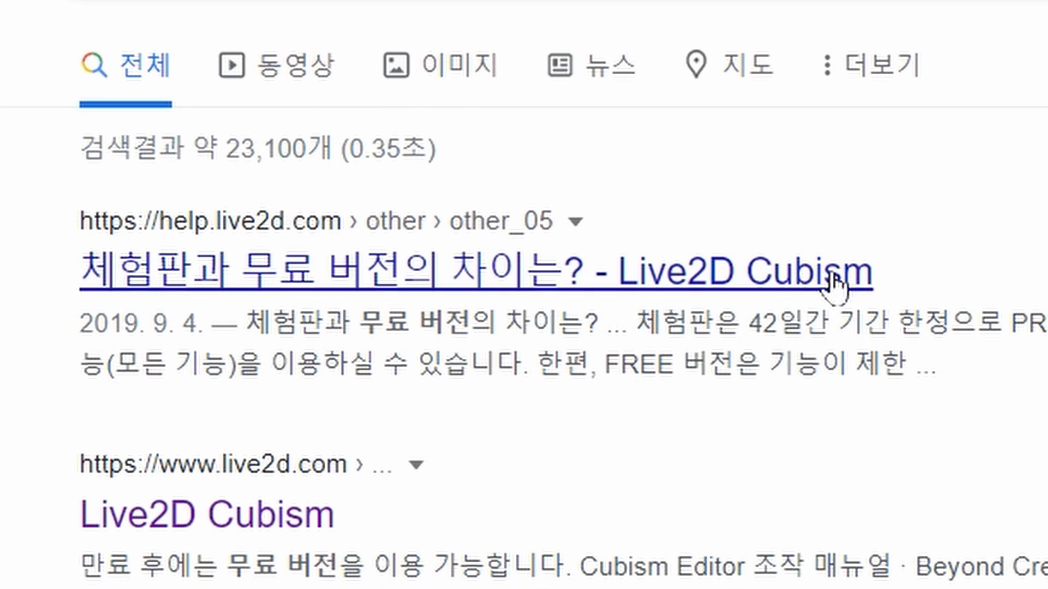
# Open the Live2D help article on using the FREE version without the trial in a new tab and read through it
pyautogui.rightClick(738, 547)
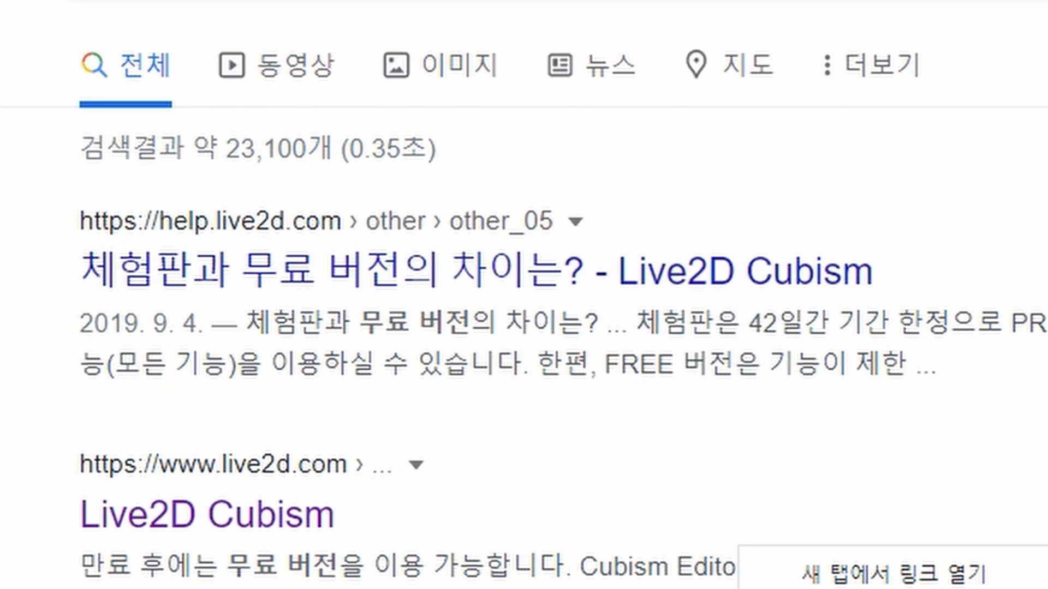
pyautogui.click(899, 577)
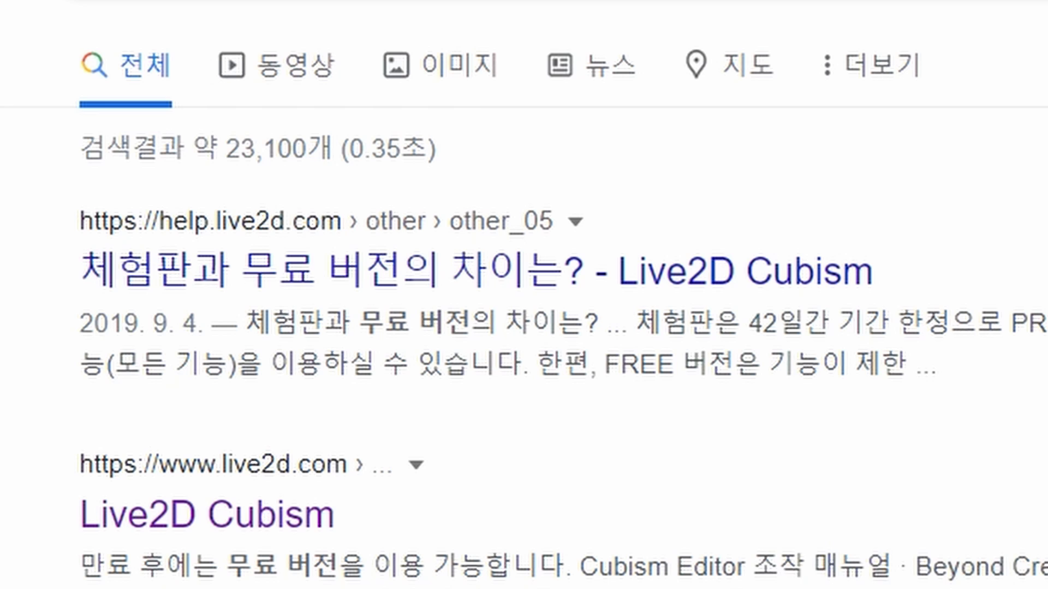
pyautogui.hotkey('ctrl', 'Tab')
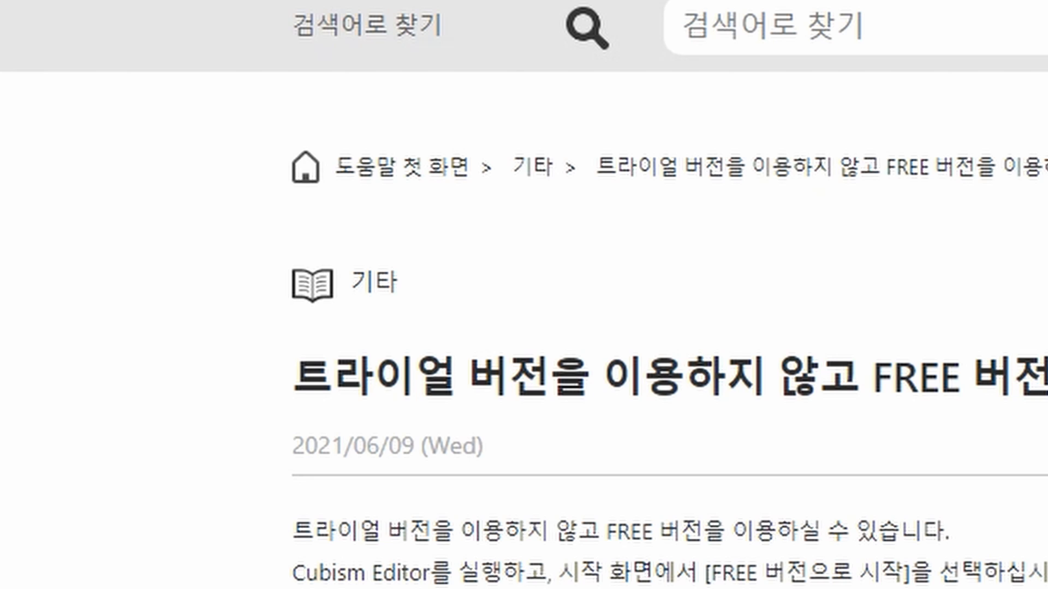
pyautogui.scroll(-10, 669, 327)
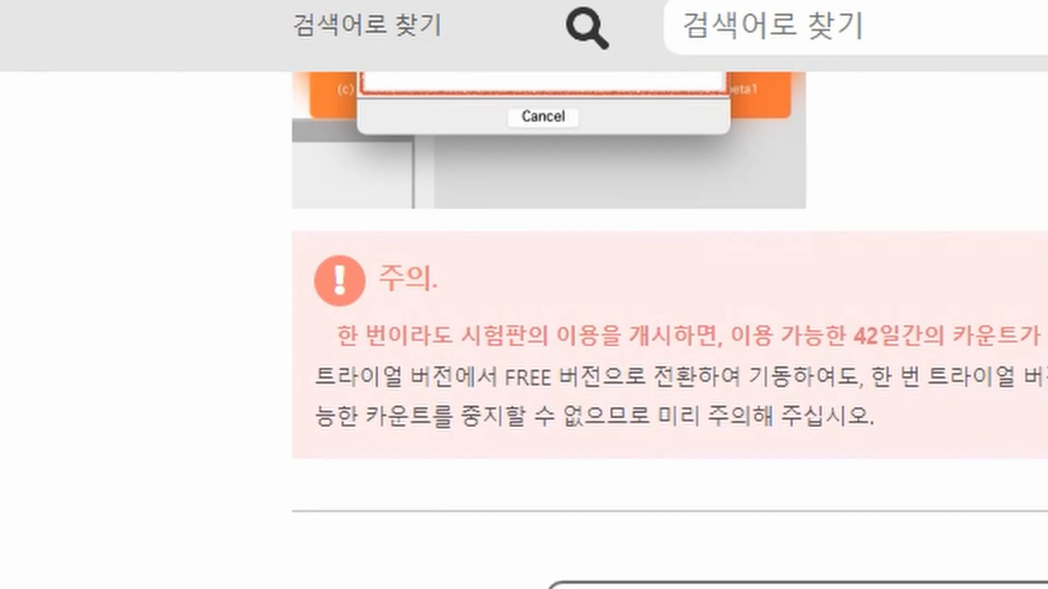
pyautogui.scroll(10, 670, 327)
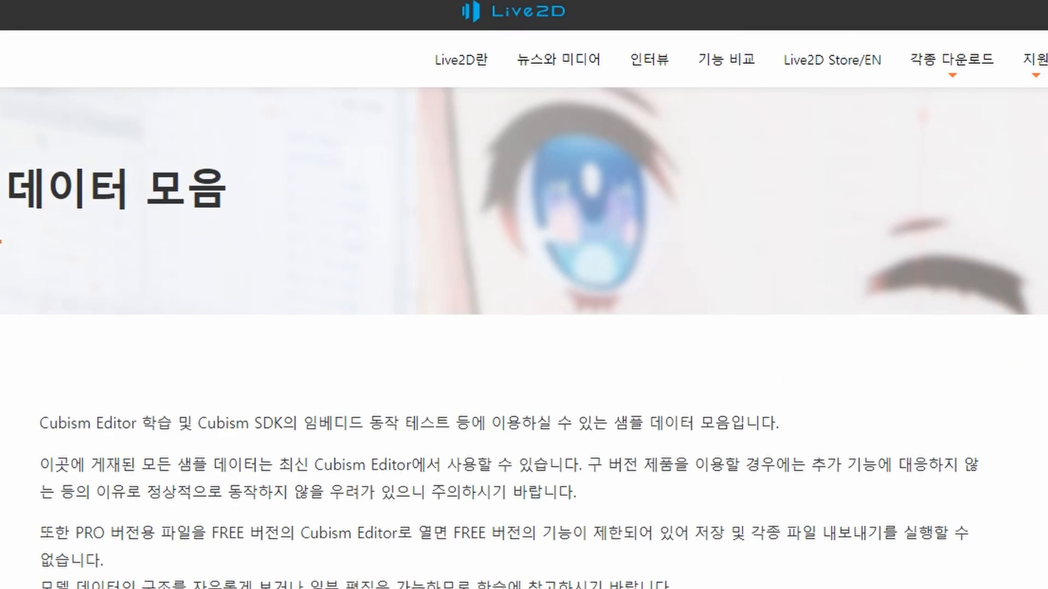
# Look through the Live2D sample data collection down to the standard Momose Hiyori model, checking each model's PRO and FREE downloads
pyautogui.scroll(-3, 363, 436)
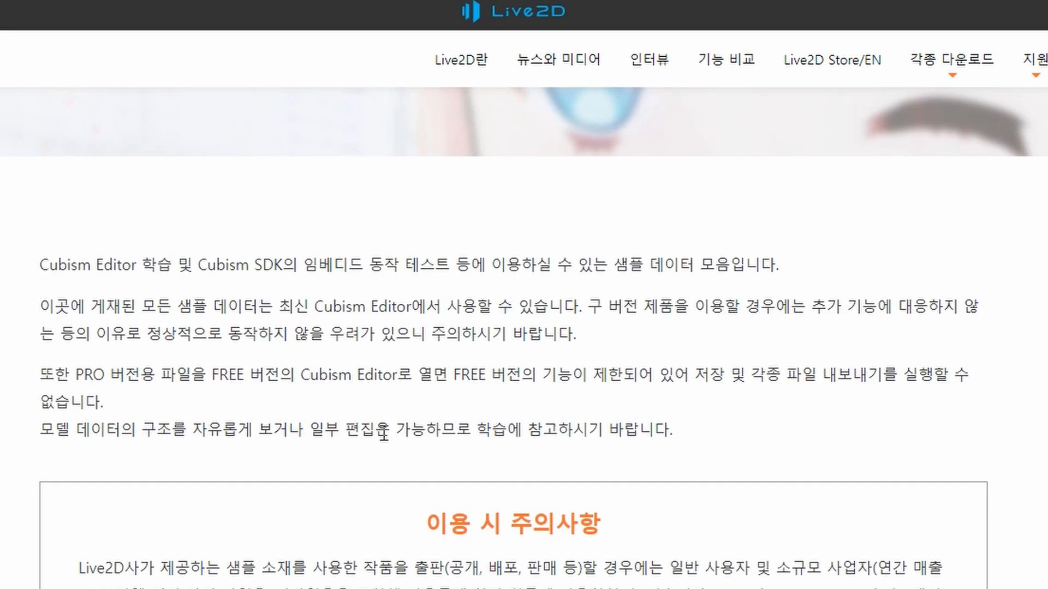
pyautogui.scroll(-15, 383, 431)
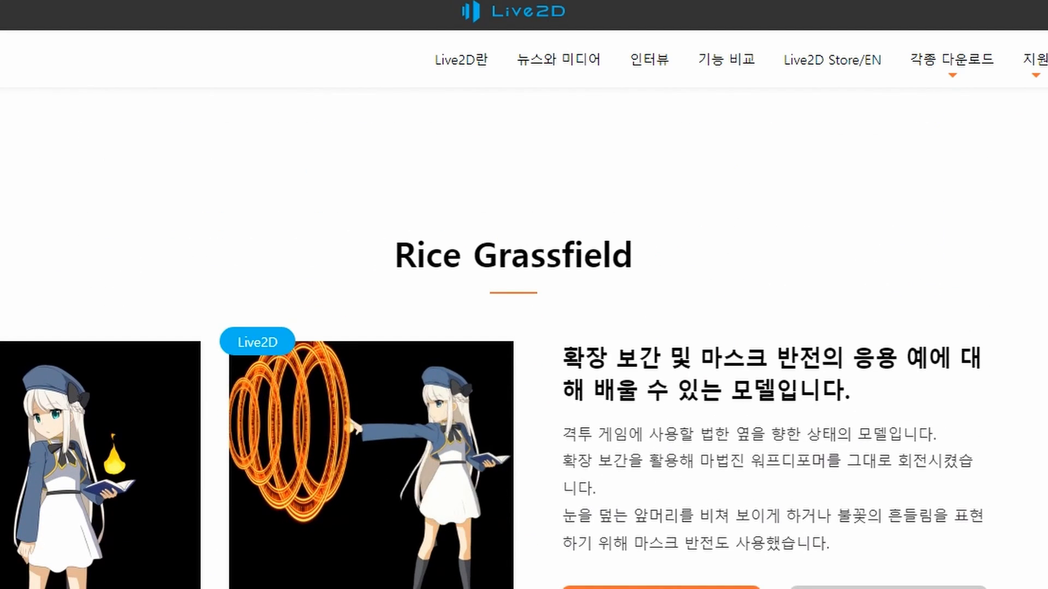
pyautogui.scroll(-6, 524, 338)
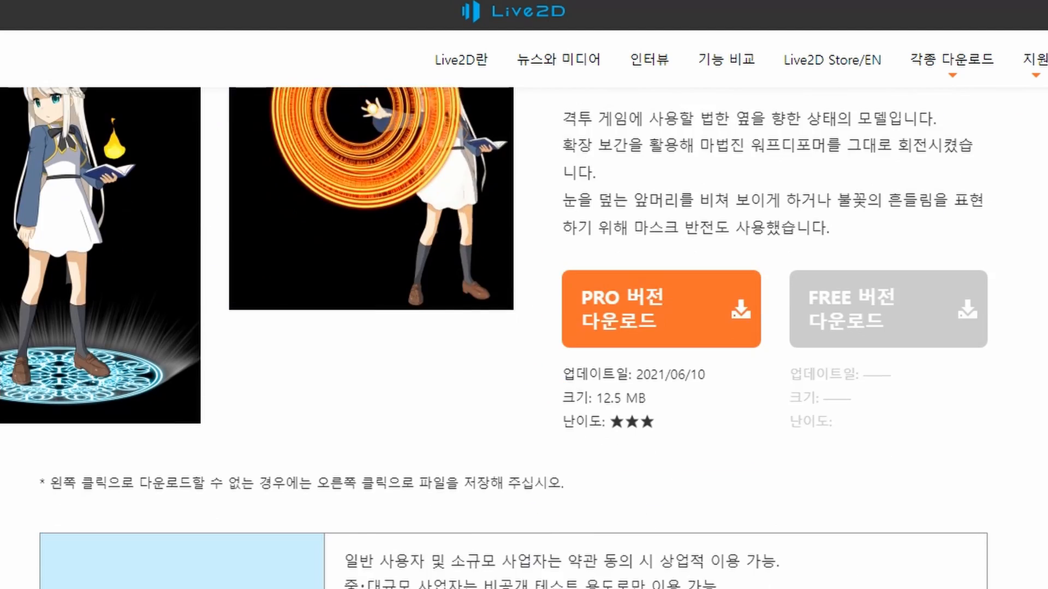
pyautogui.scroll(-15, 524, 338)
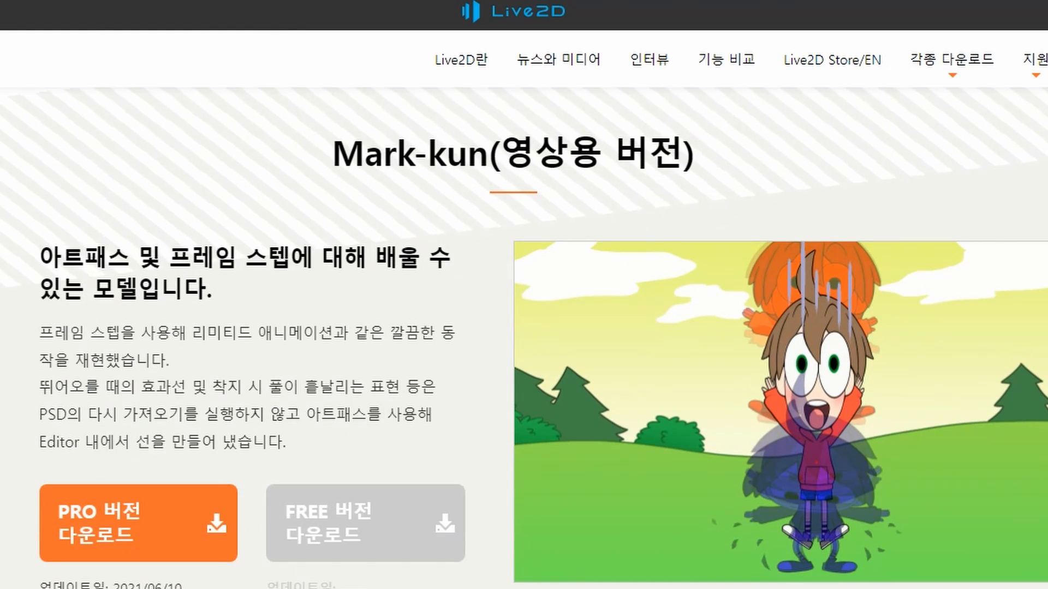
pyautogui.scroll(-9, 524, 338)
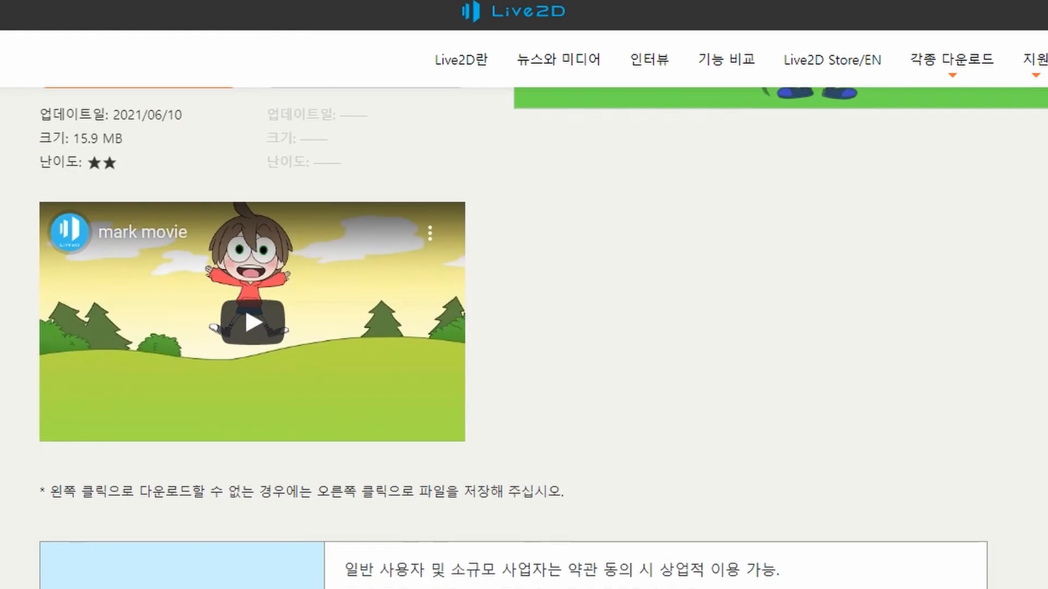
pyautogui.scroll(-12, 524, 338)
pyautogui.scroll(-20, 524, 339)
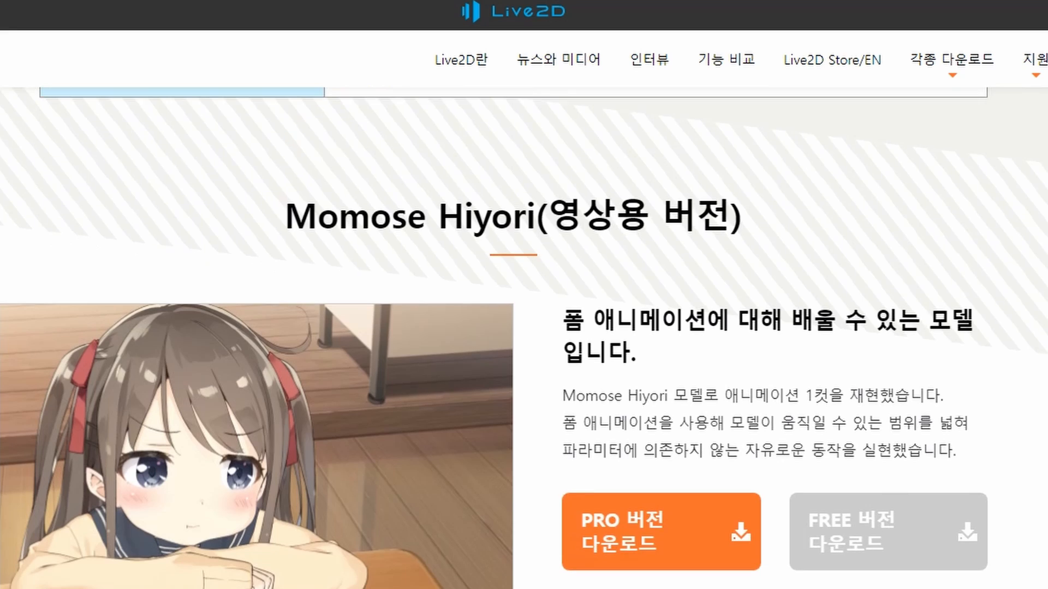
pyautogui.scroll(-5, 523, 338)
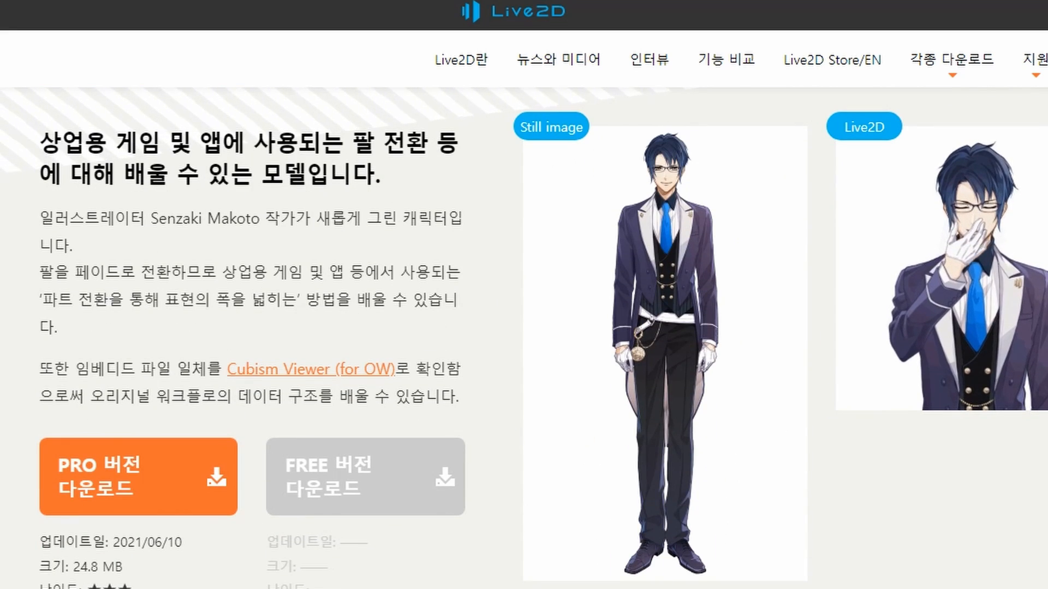
pyautogui.scroll(-20, 524, 339)
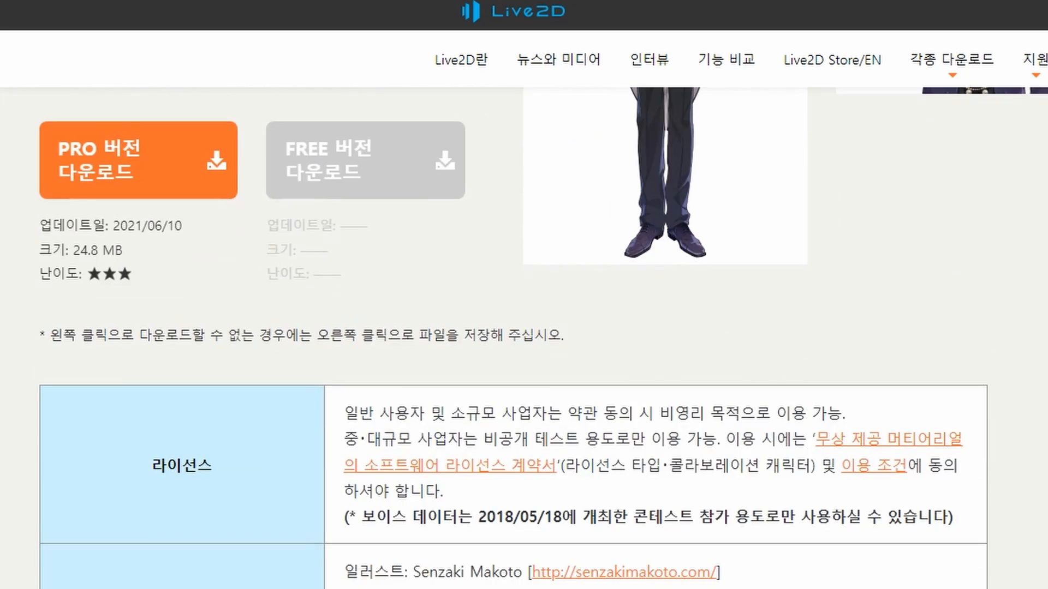
pyautogui.scroll(-5, 524, 338)
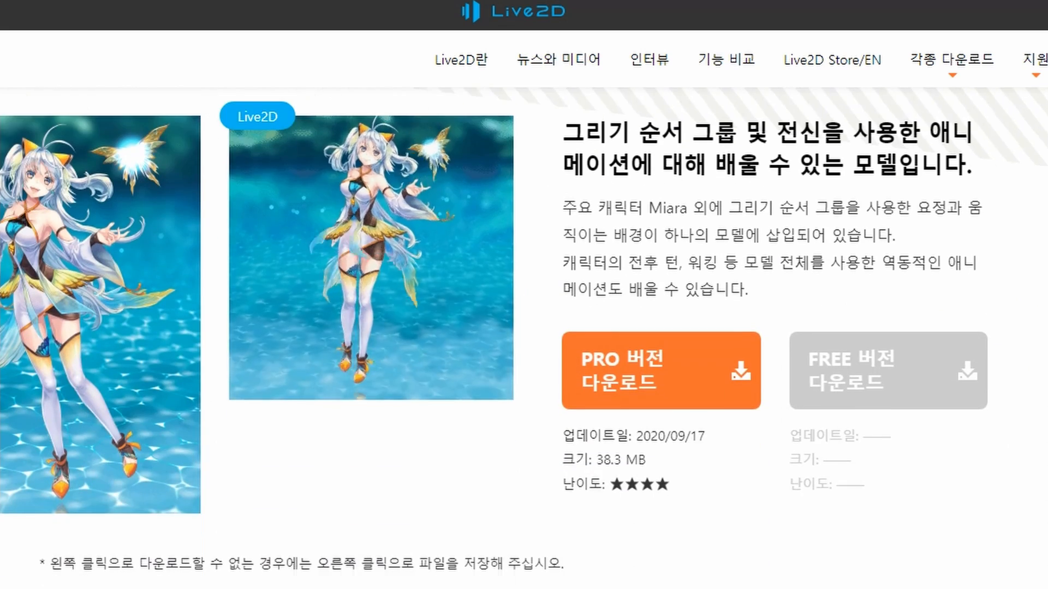
pyautogui.scroll(-15, 524, 338)
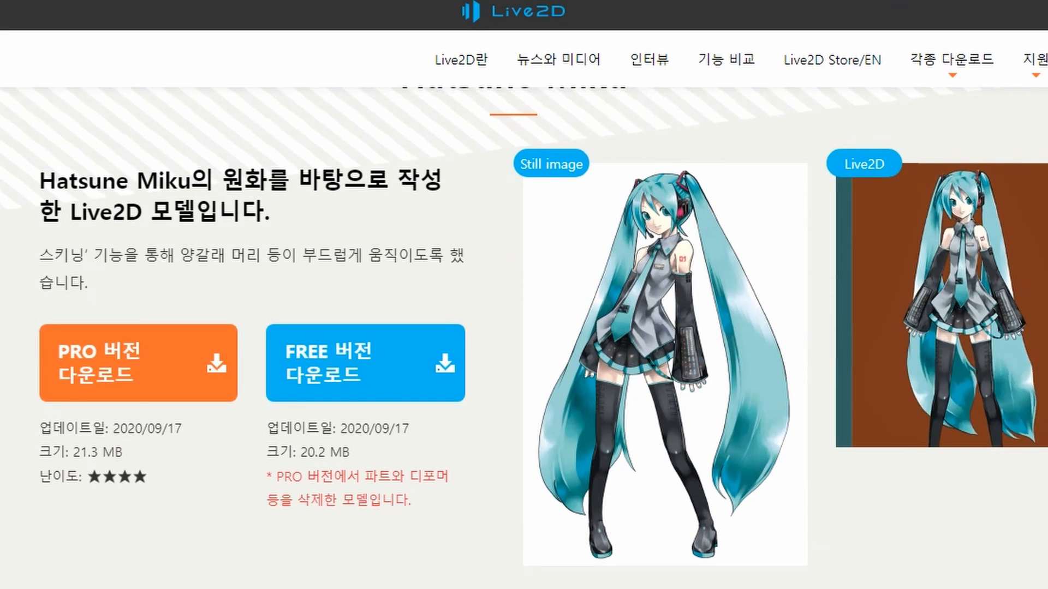
pyautogui.scroll(-10, 524, 339)
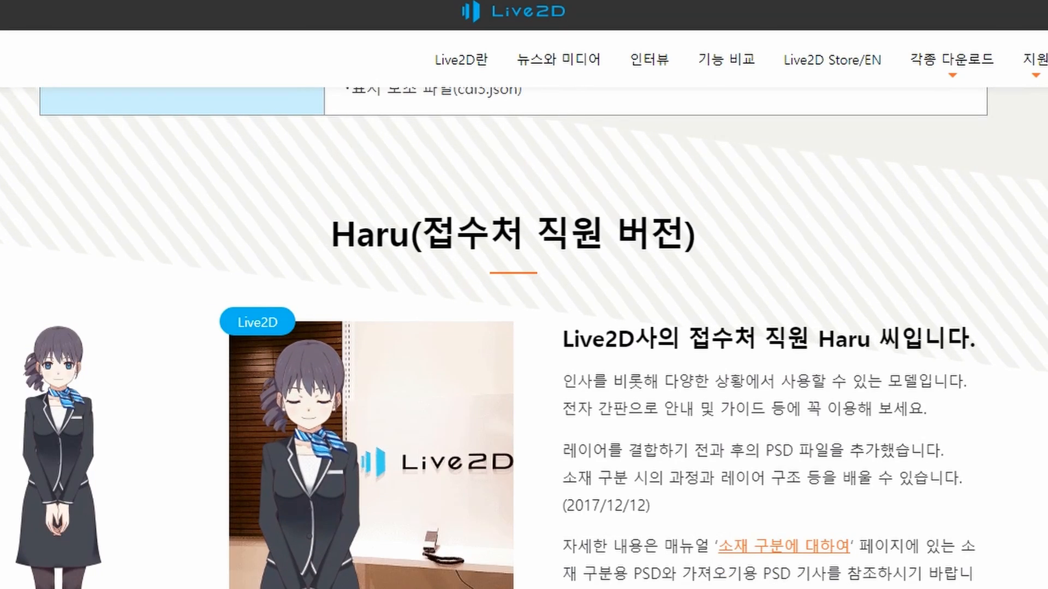
pyautogui.scroll(-8, 523, 338)
pyautogui.scroll(-10, 524, 338)
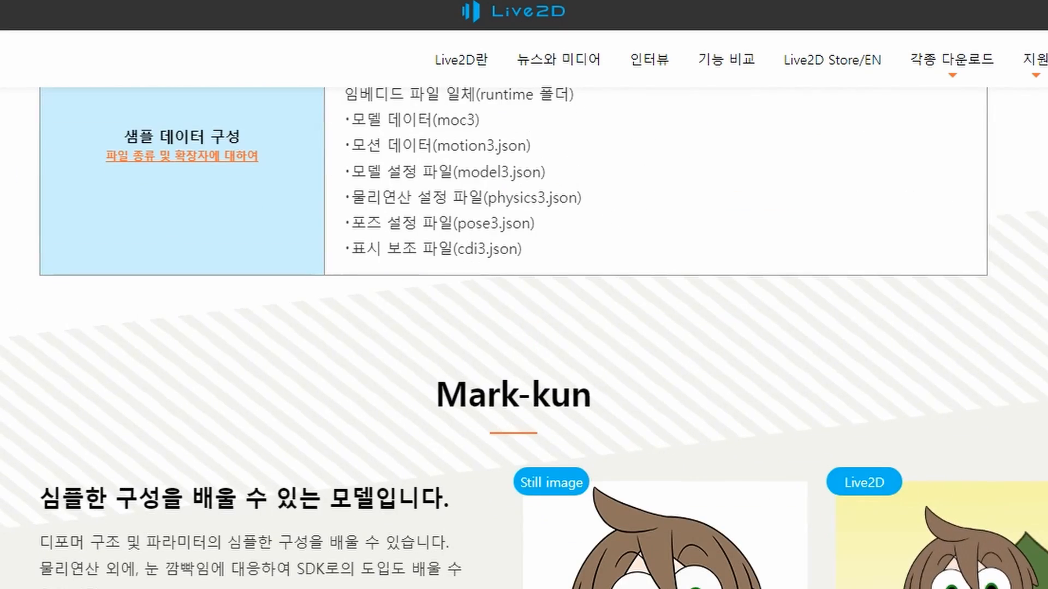
pyautogui.scroll(-10, 524, 339)
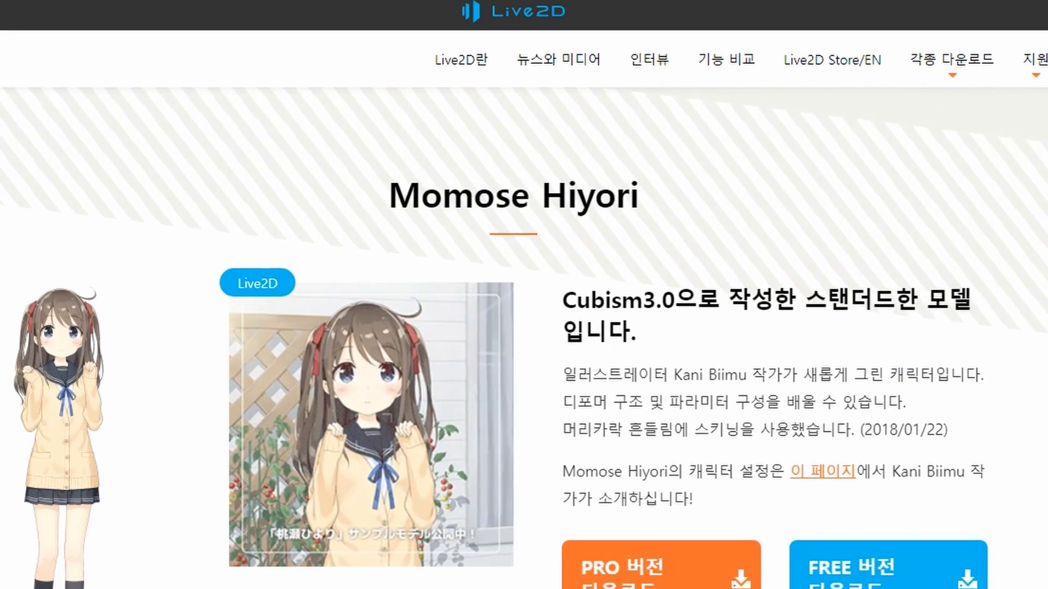
# Look through the rest of the Live2D sample models, checking each one's PRO and FREE downloads, licence terms and included file types
pyautogui.scroll(-20, 524, 339)
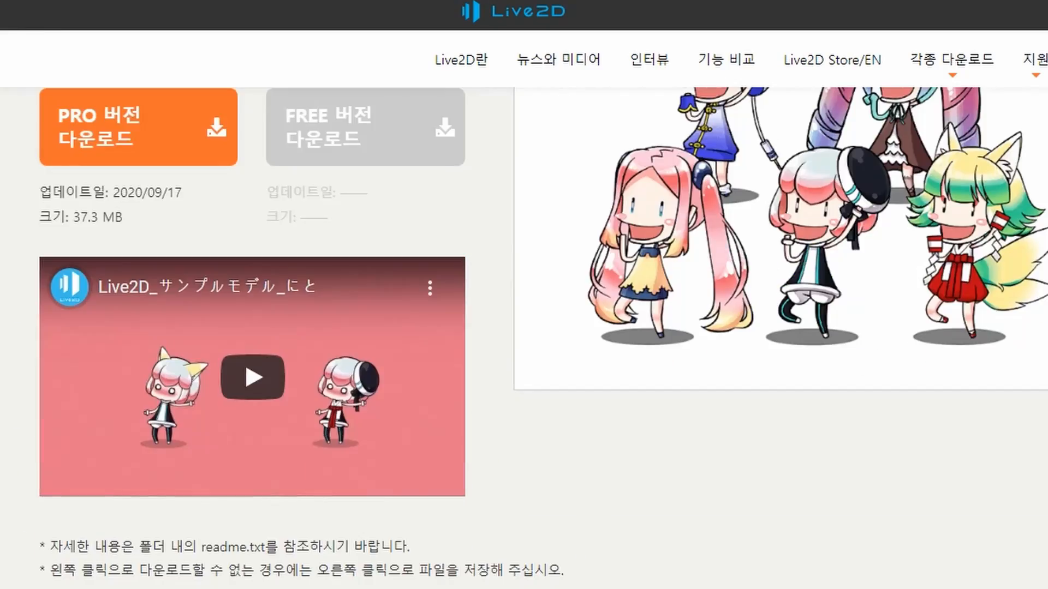
pyautogui.scroll(-20, 524, 338)
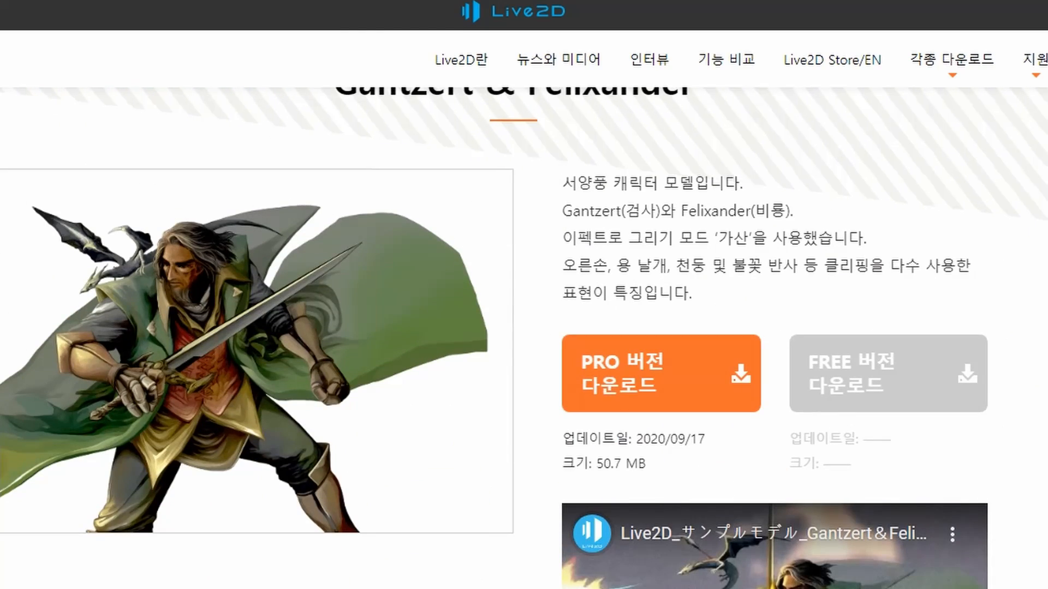
pyautogui.scroll(-20, 524, 338)
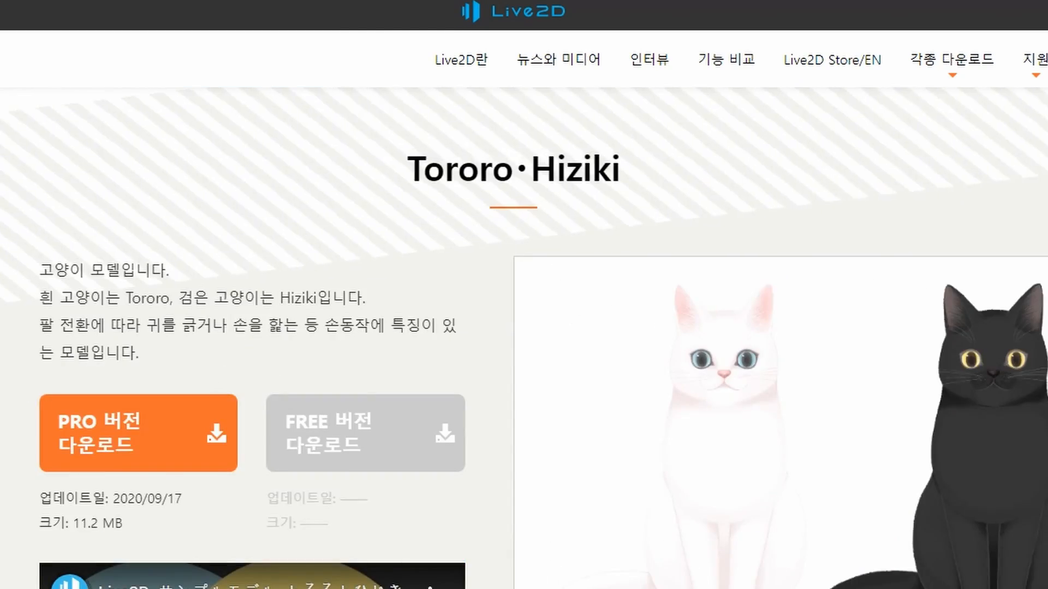
pyautogui.scroll(-20, 524, 338)
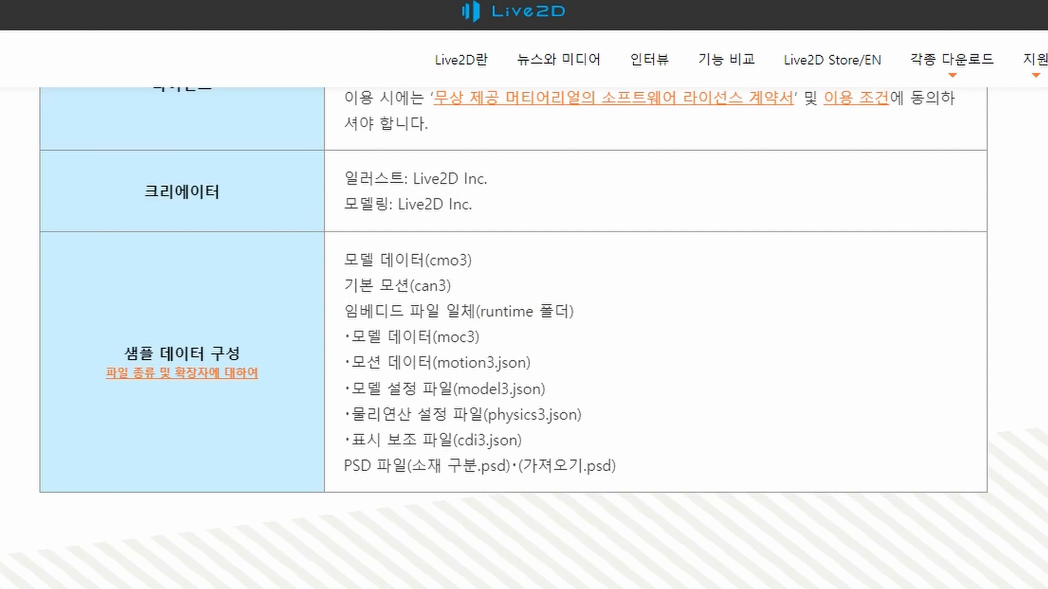
pyautogui.scroll(-15, 524, 338)
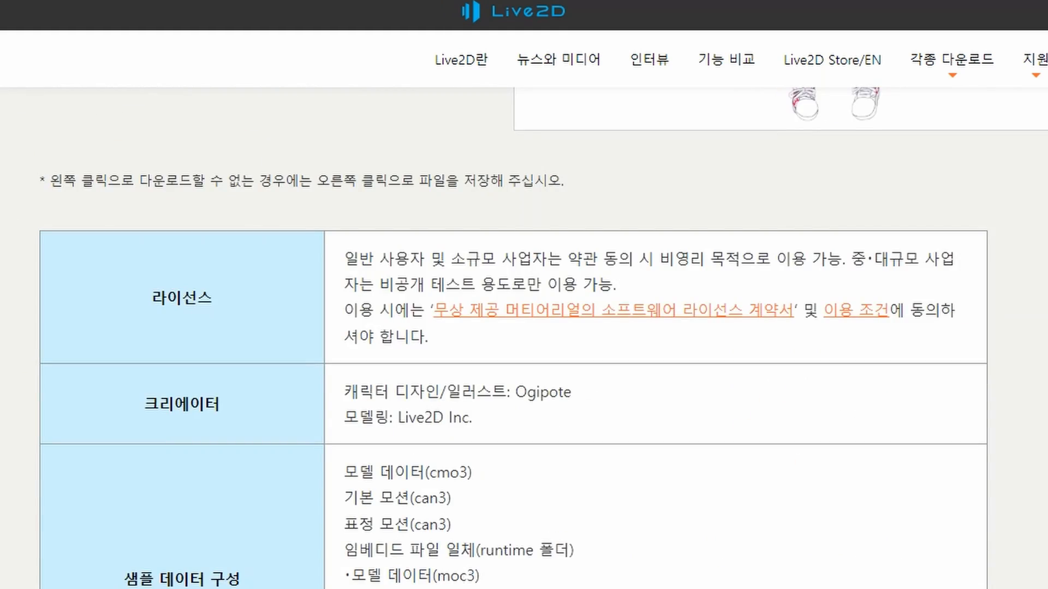
pyautogui.scroll(-5, 524, 338)
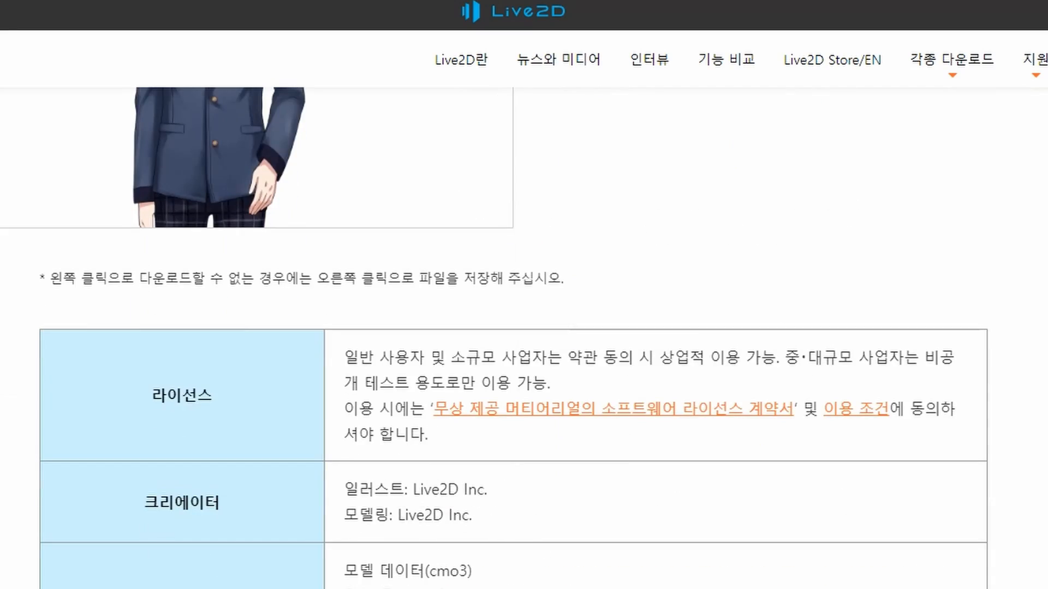
pyautogui.scroll(-20, 524, 338)
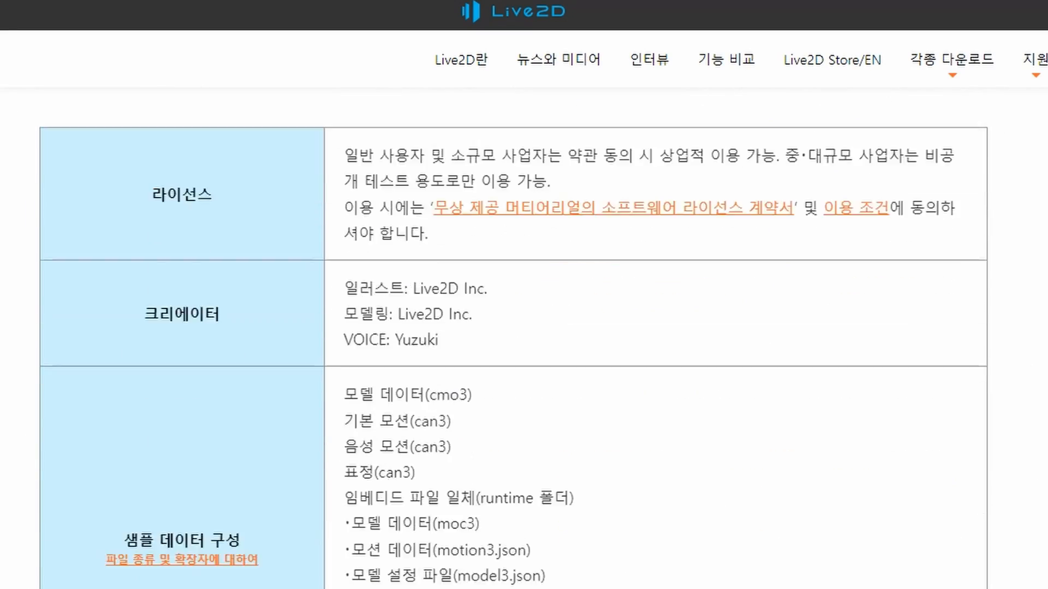
pyautogui.scroll(-20, 524, 339)
pyautogui.scroll(-20, 524, 338)
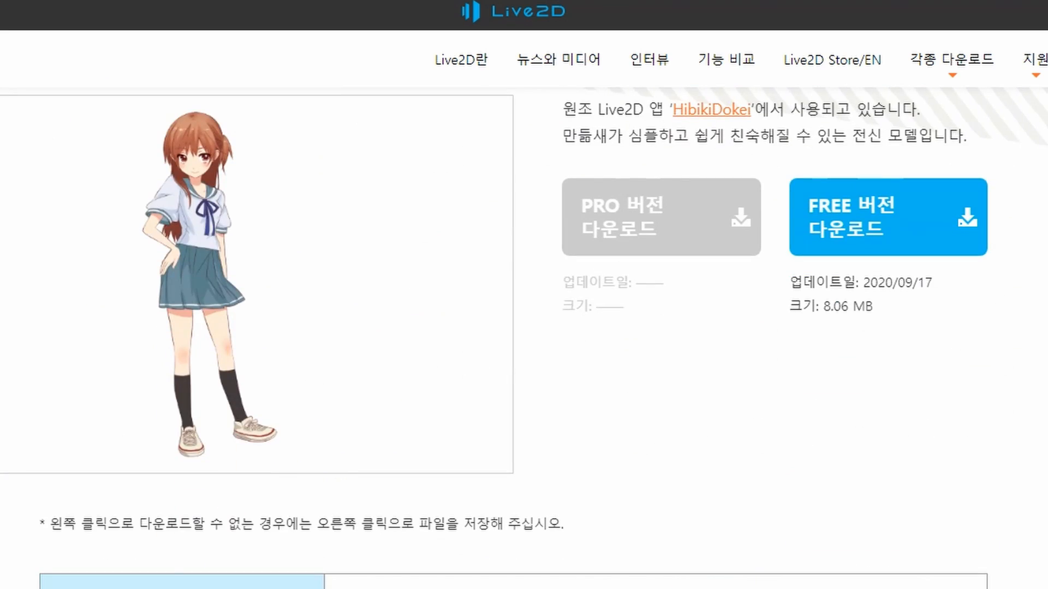
pyautogui.scroll(-15, 523, 338)
pyautogui.scroll(-15, 524, 339)
pyautogui.scroll(20, 523, 338)
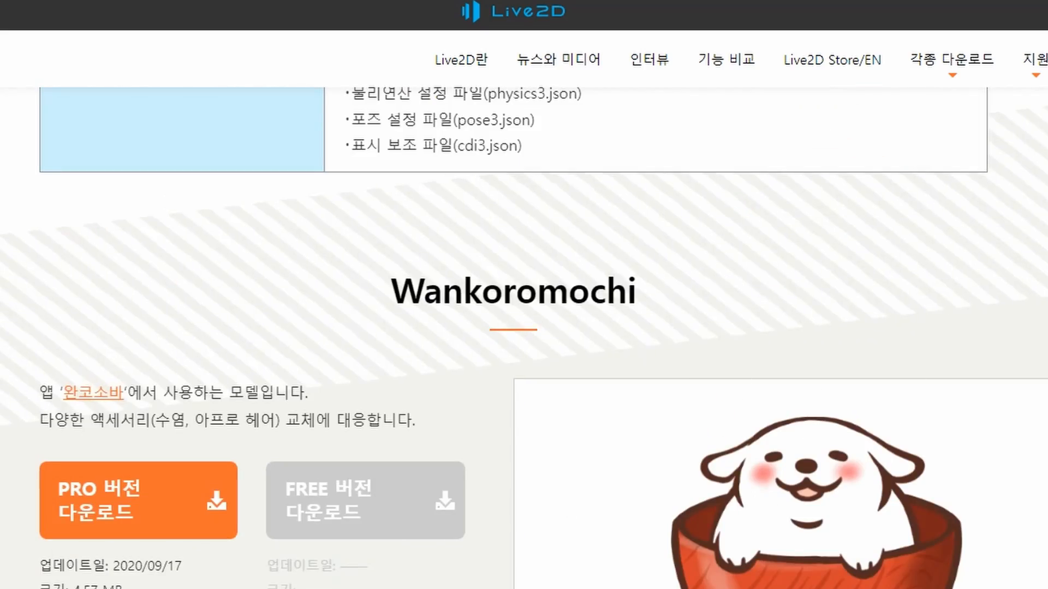
pyautogui.scroll(20, 557, 317)
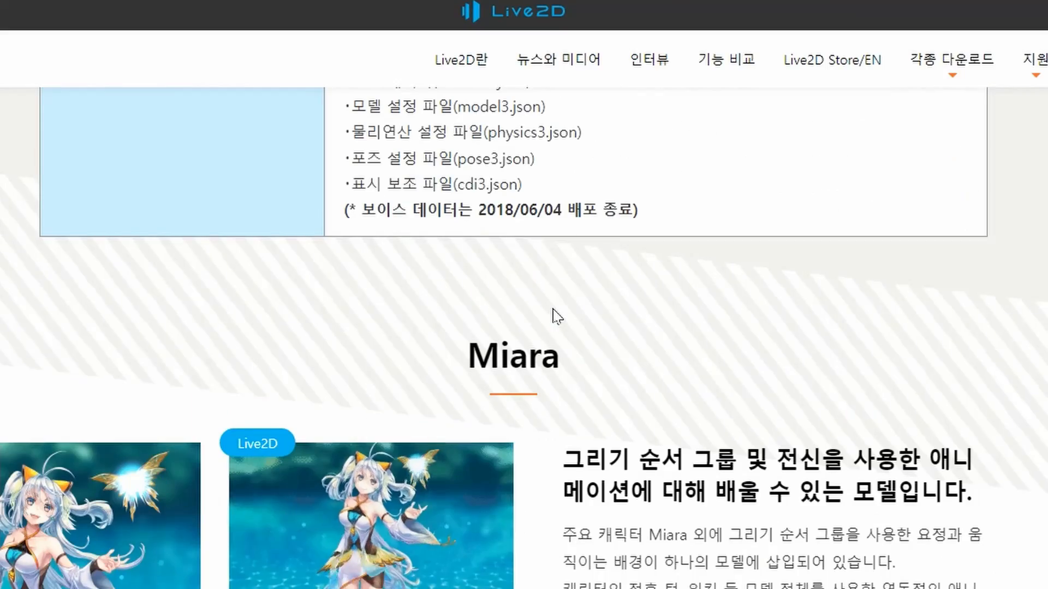
pyautogui.scroll(-20, 556, 316)
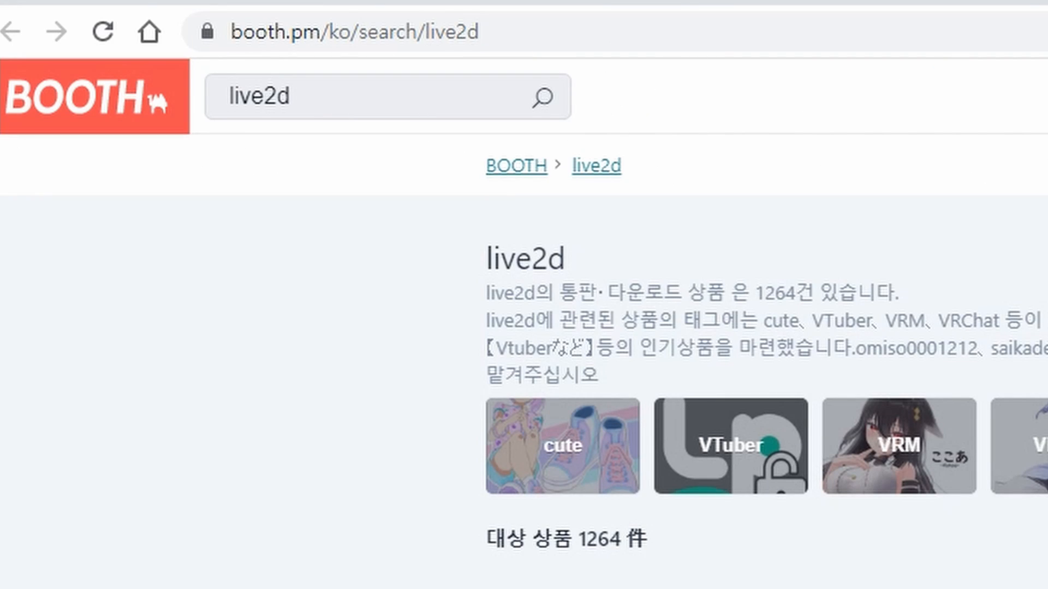
# Look through the BOOTH search results for live2d, focusing on the free 0 JPY models
pyautogui.scroll(-3, 524, 361)
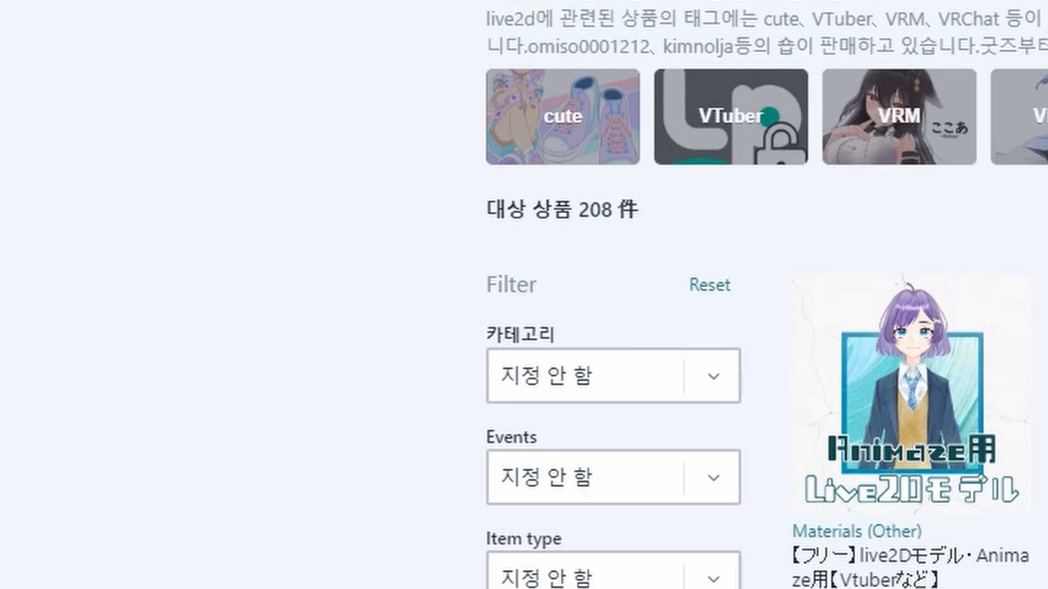
pyautogui.scroll(-3, 758, 305)
pyautogui.scroll(-3, 758, 305)
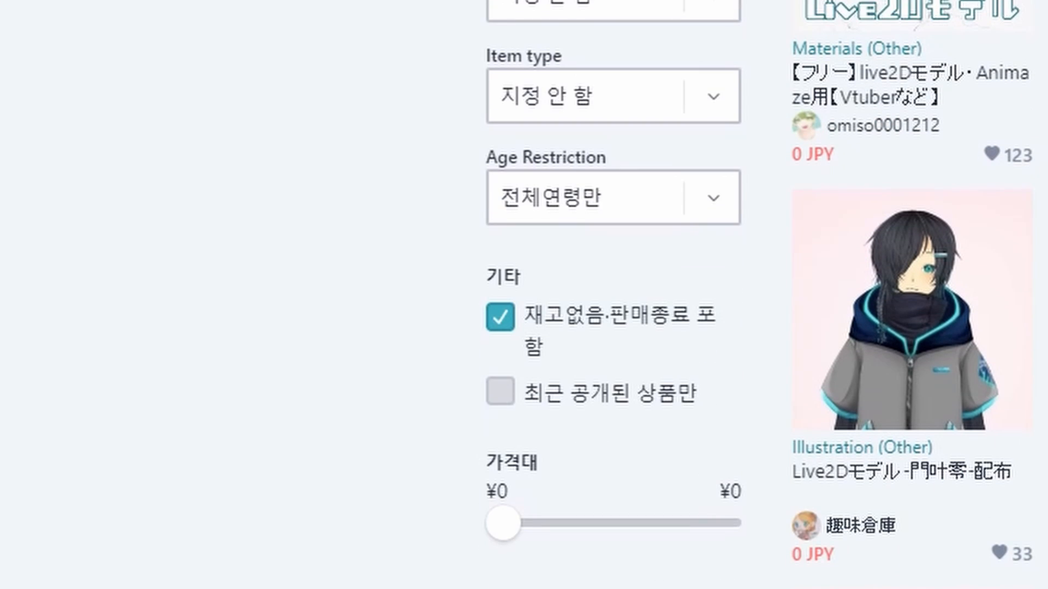
pyautogui.scroll(-9, 758, 306)
pyautogui.scroll(15, 758, 305)
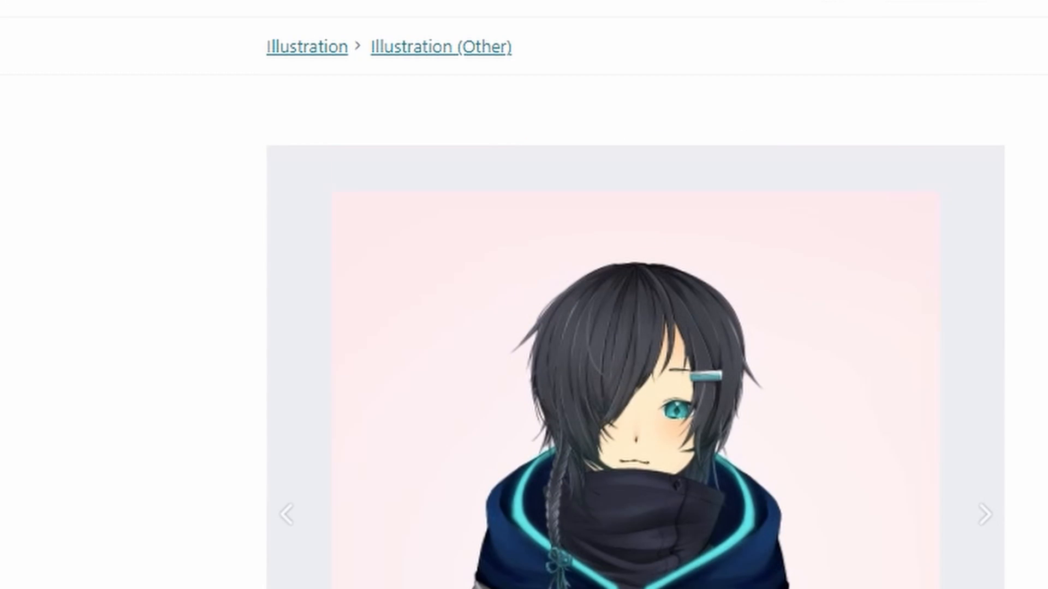
# Download the free Tokanai0Live2D.zip model from its BOOTH item page and close the opened archive
pyautogui.scroll(-4, 635, 327)
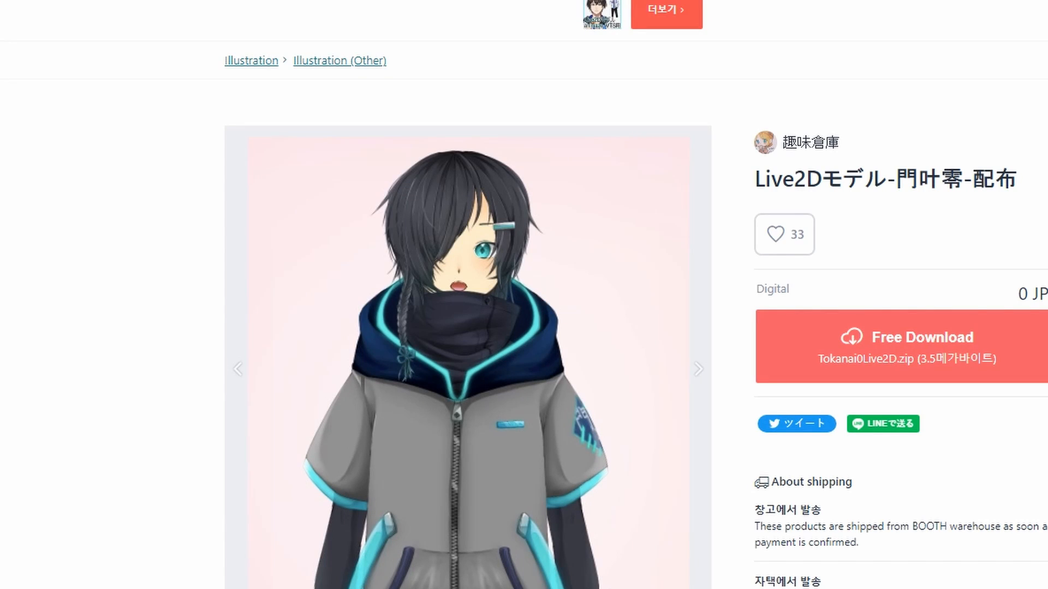
pyautogui.click(815, 382)
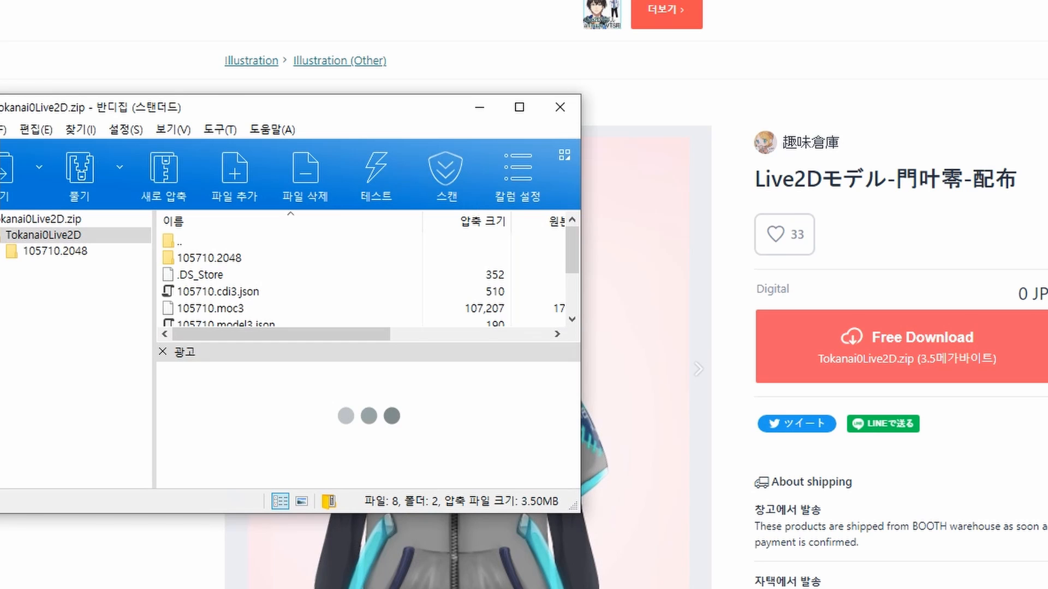
pyautogui.click(560, 107)
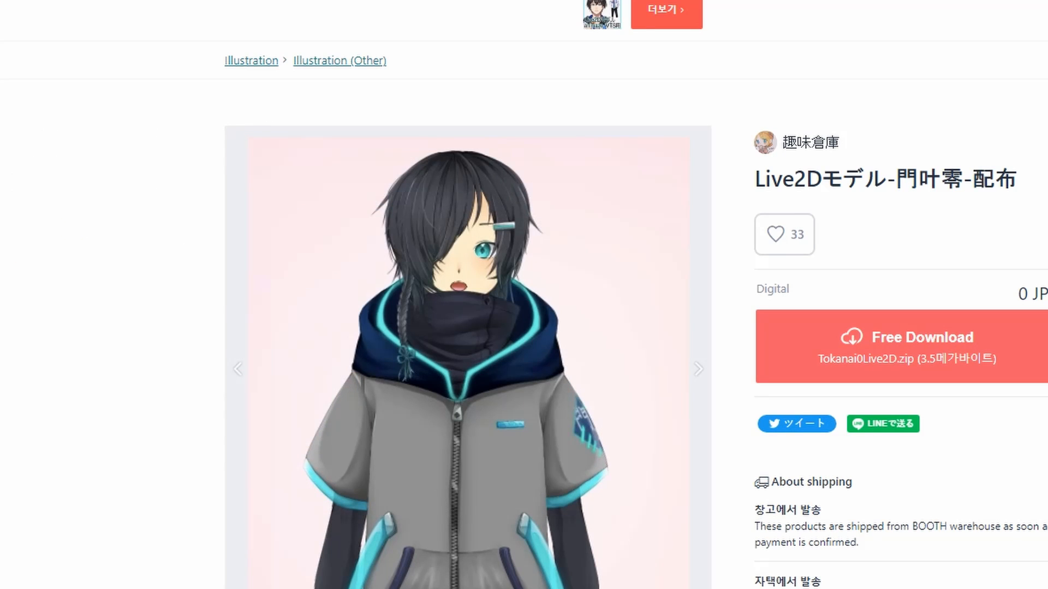
# Run Live2D_Cubism_Setup_4.1.04_ko.exe and install it to C:\Program Files\Live2D Cubism 4.1 with the desktop shortcut but no Start menu entry
pyautogui.moveTo(493, 586)
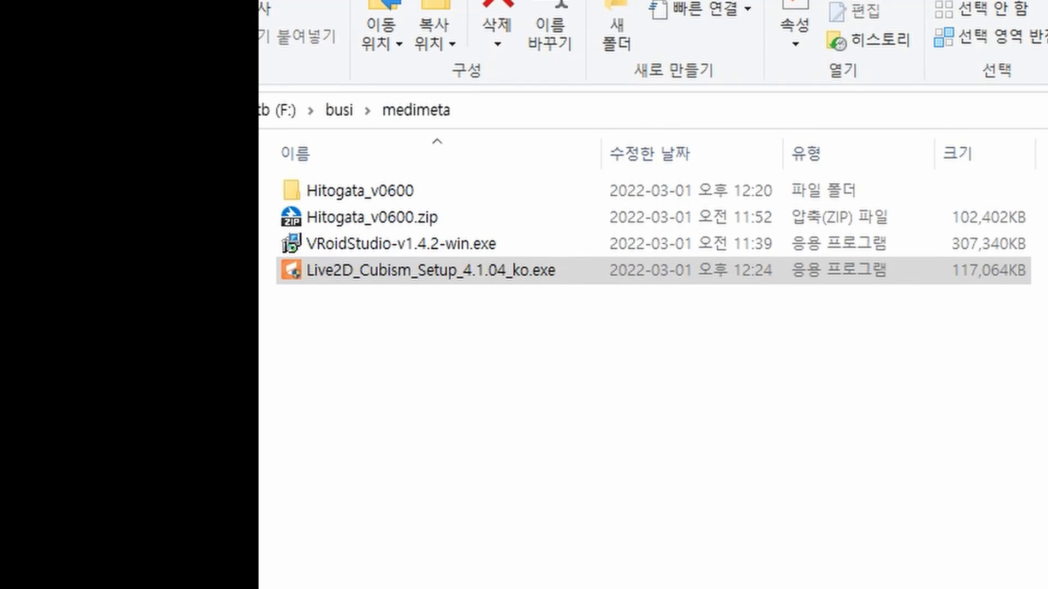
pyautogui.click(430, 271)
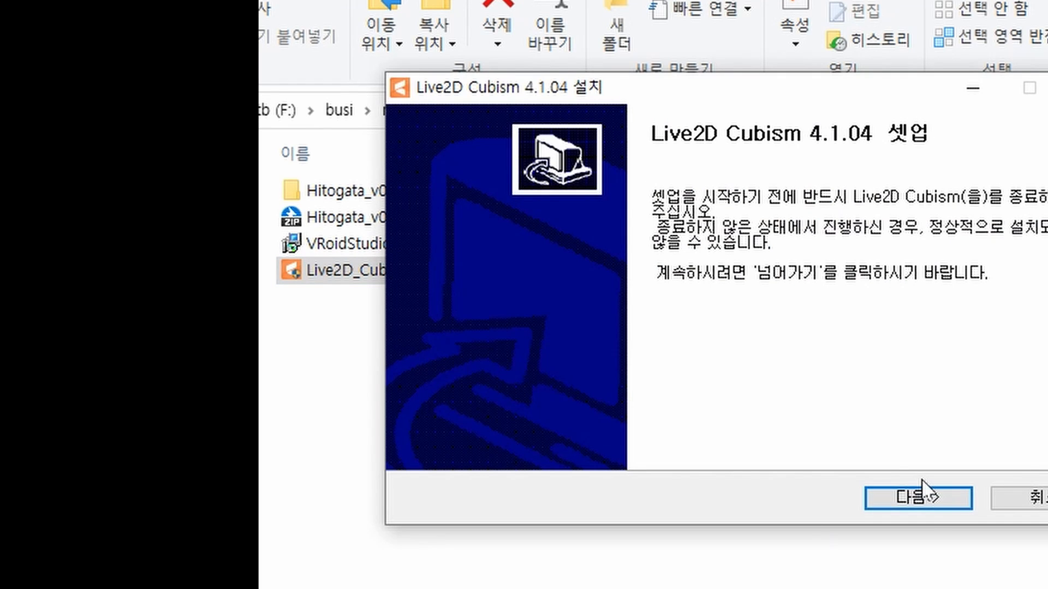
pyautogui.click(922, 506)
pyautogui.click(922, 507)
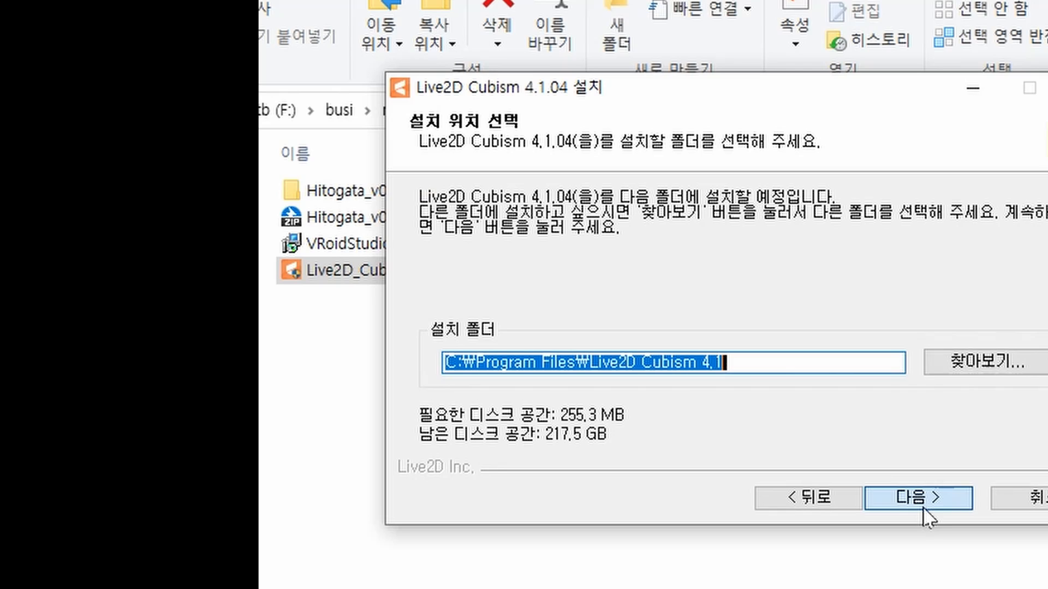
pyautogui.click(922, 506)
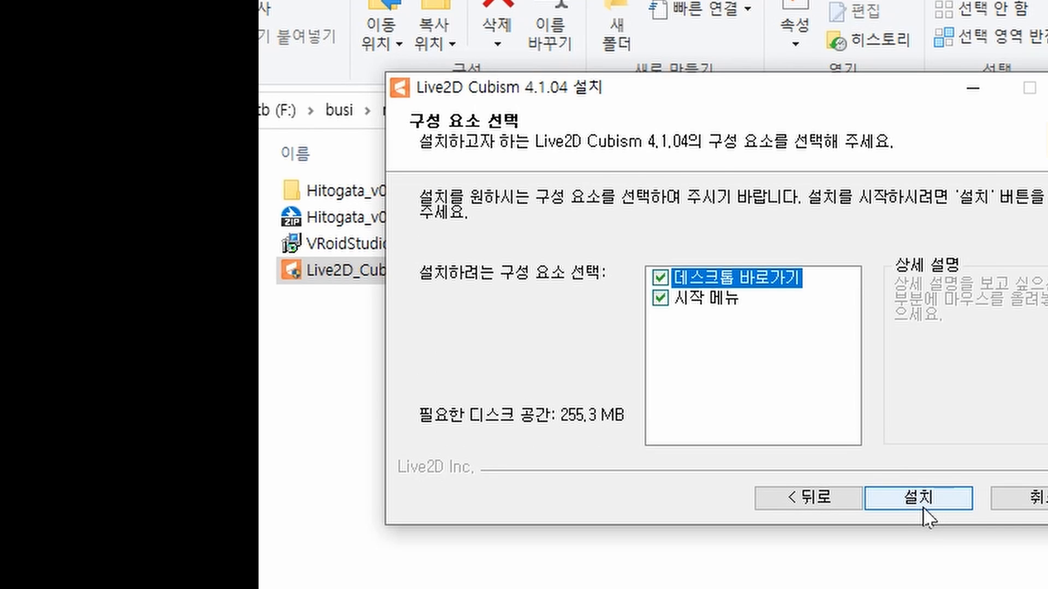
pyautogui.click(712, 297)
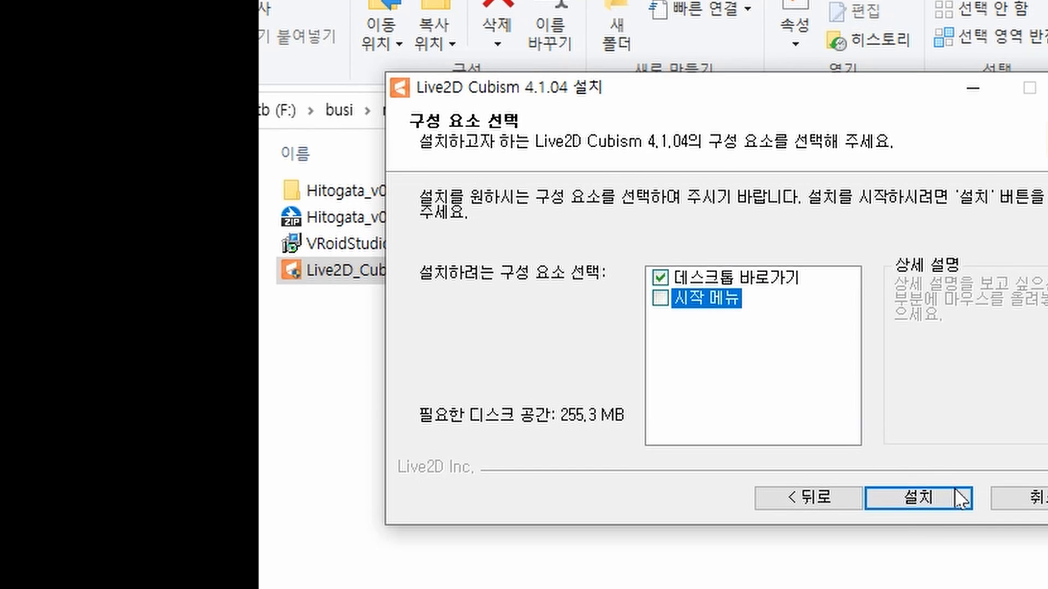
pyautogui.click(954, 492)
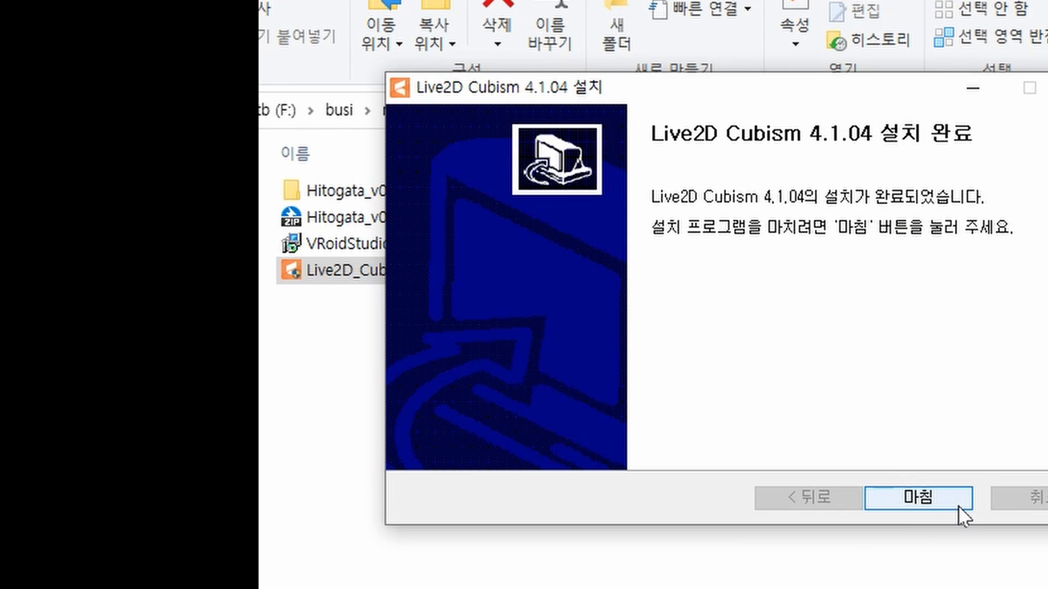
pyautogui.click(958, 506)
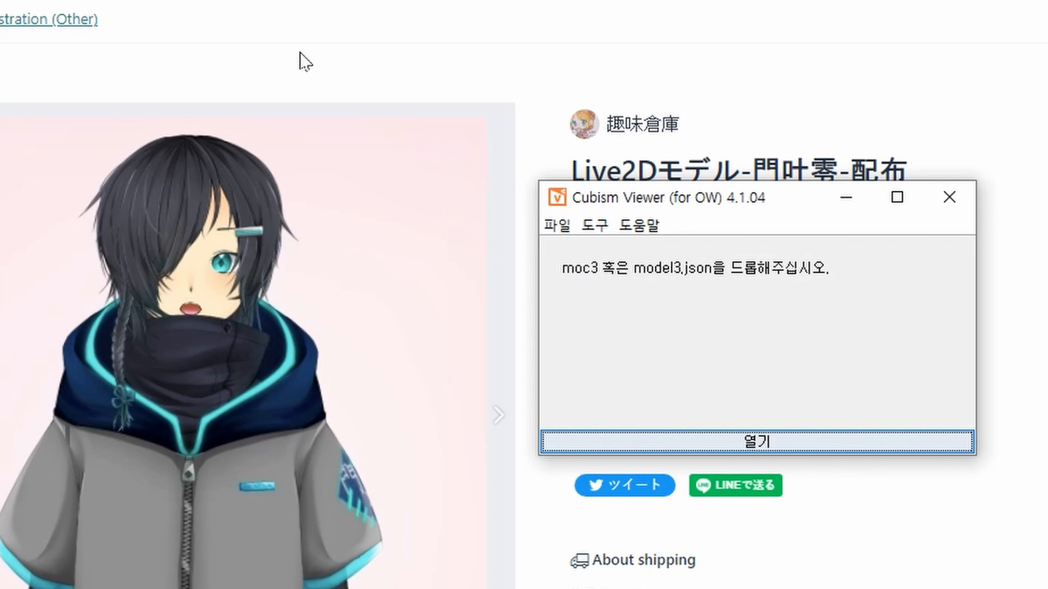
# Open live2d.model3.json from the Live2Ddata folder in Cubism Viewer
pyautogui.click(594, 226)
pyautogui.moveTo(568, 228)
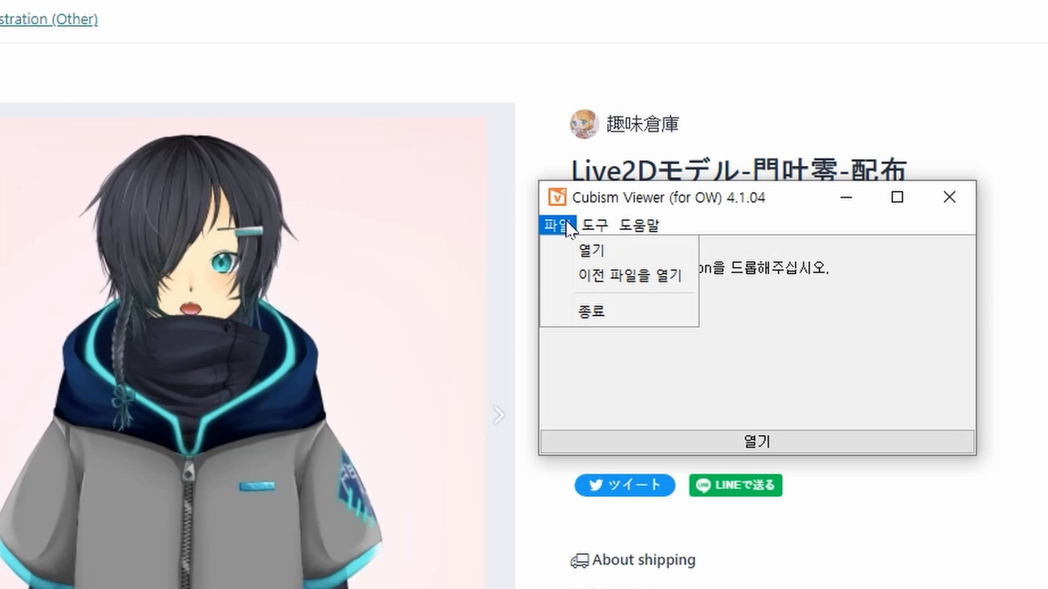
pyautogui.click(570, 264)
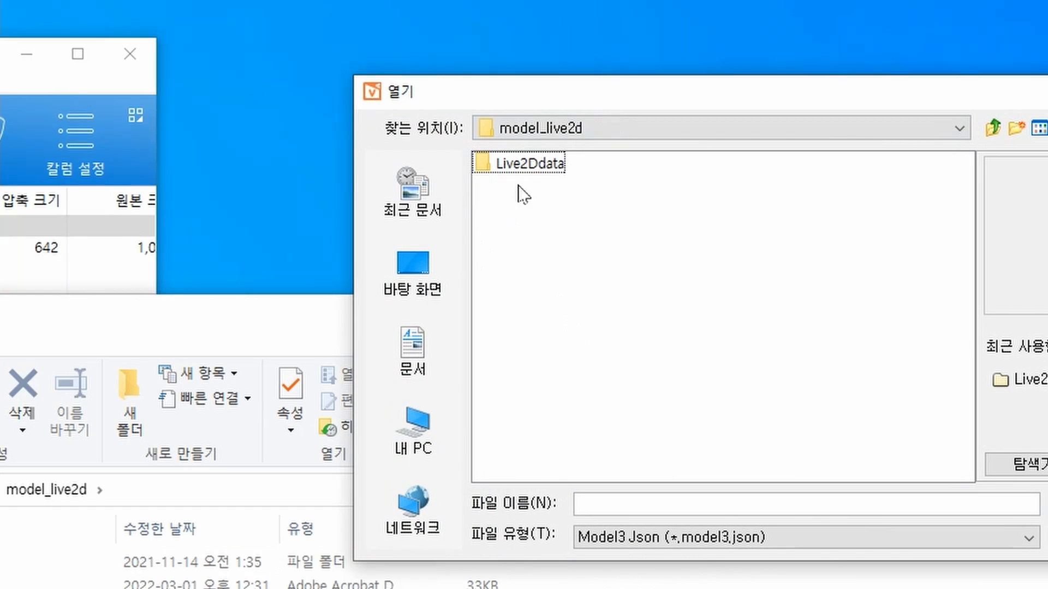
pyautogui.doubleClick(528, 169)
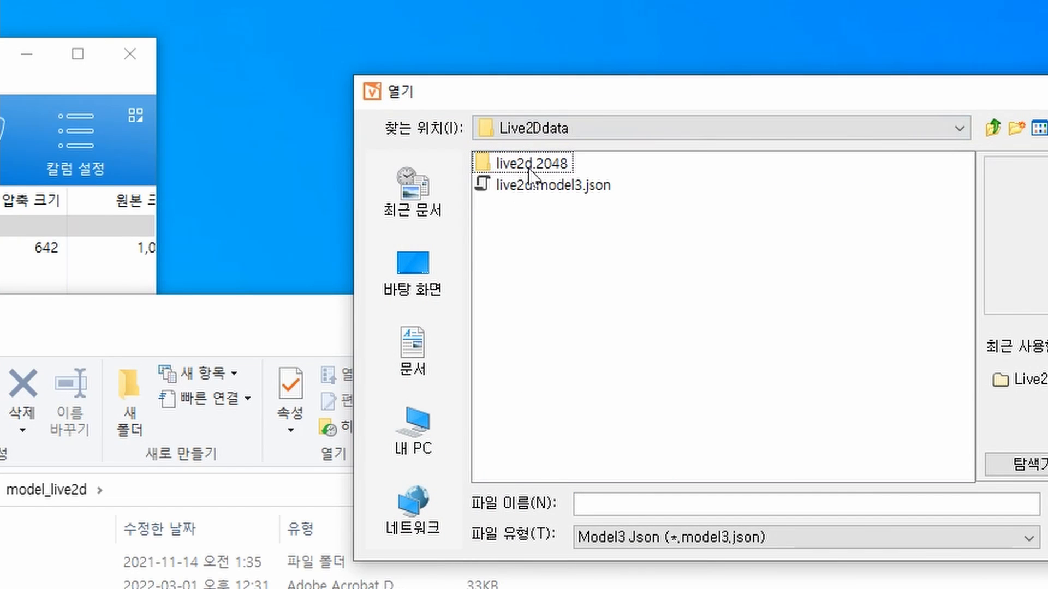
pyautogui.doubleClick(546, 186)
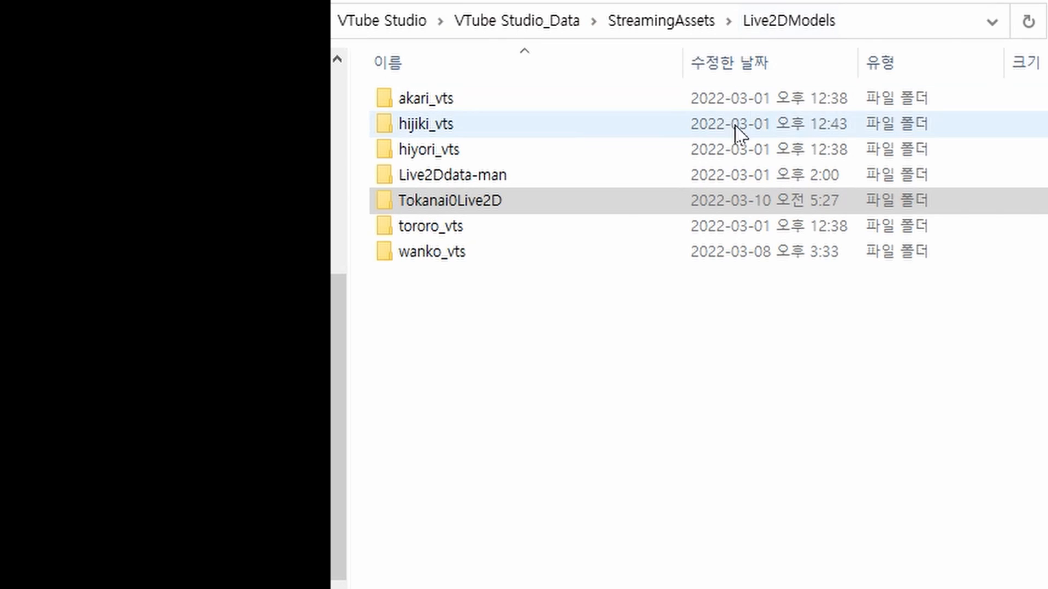
# Check the model files inside the Tokanai0Live2D folder under VTube Studio's Live2DModels, and return to the parent folder
pyautogui.doubleClick(510, 210)
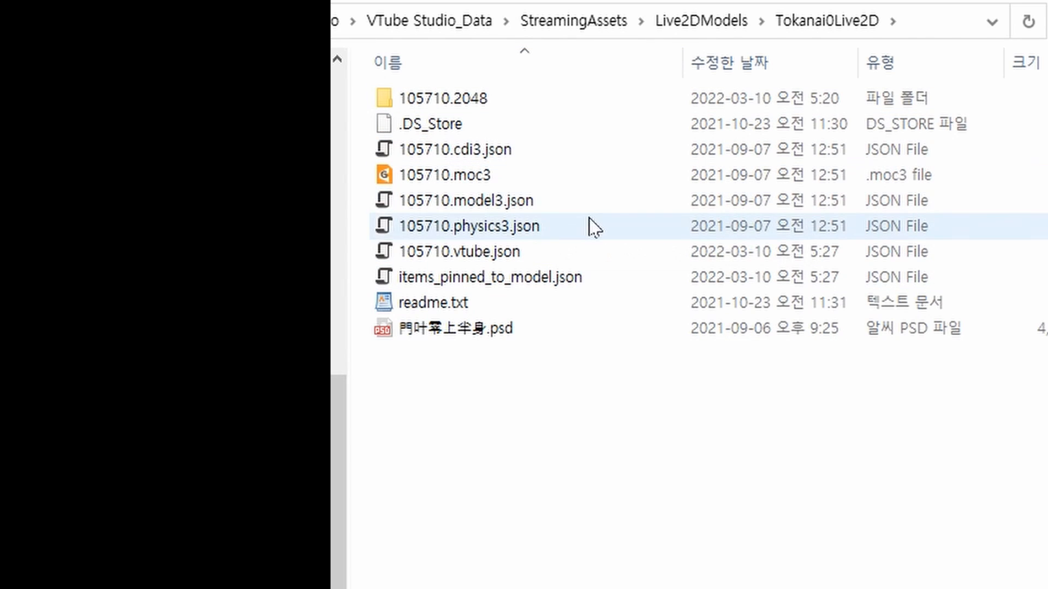
pyautogui.hotkey('alt', 'Left')
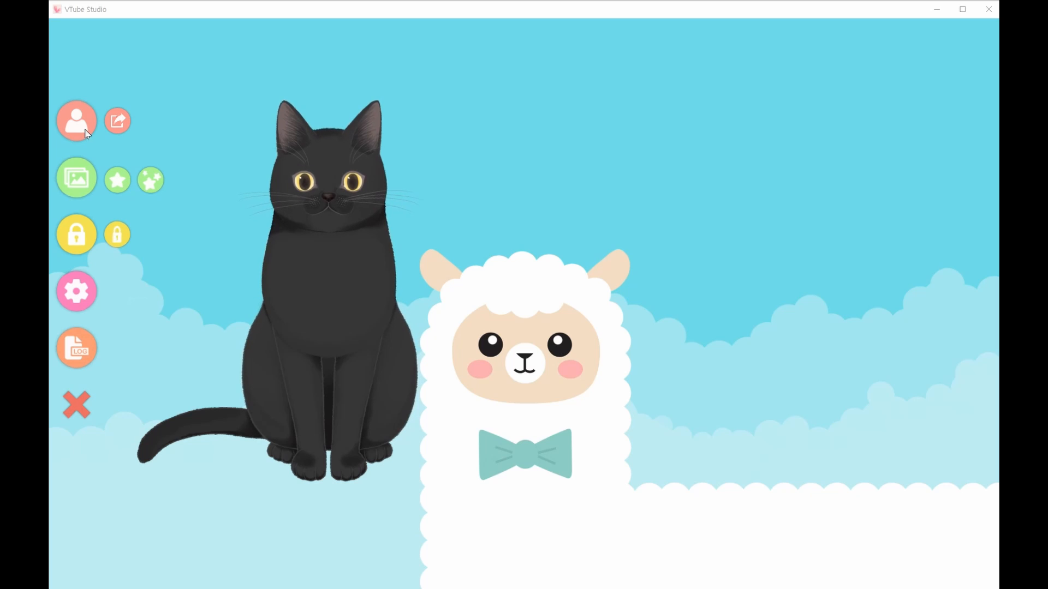
# Load the 105710 model in VTube Studio and run Auto-Setup to create its default tracking parameters
pyautogui.click(86, 134)
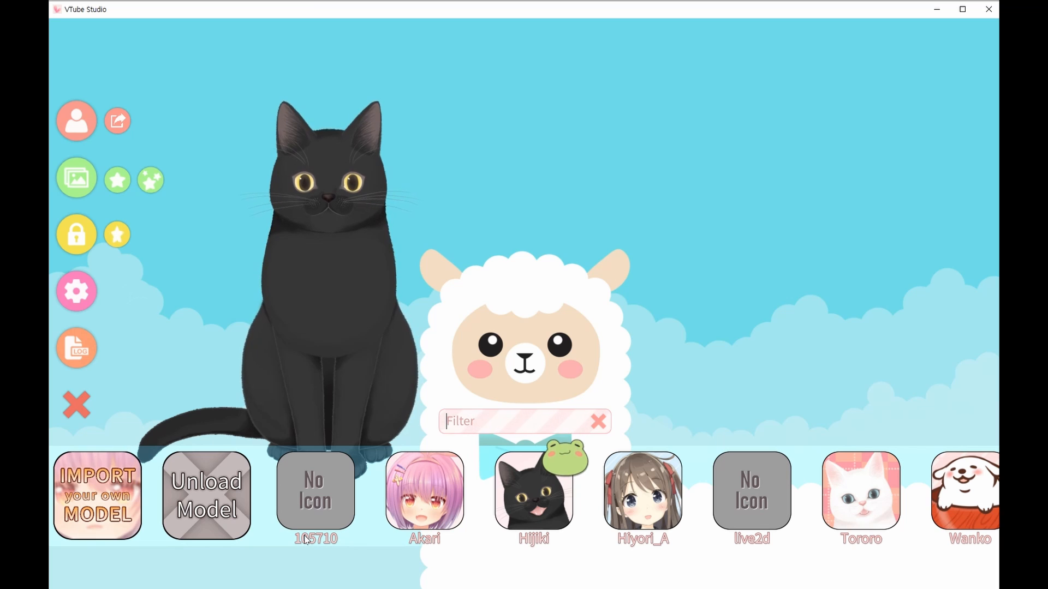
pyautogui.click(318, 508)
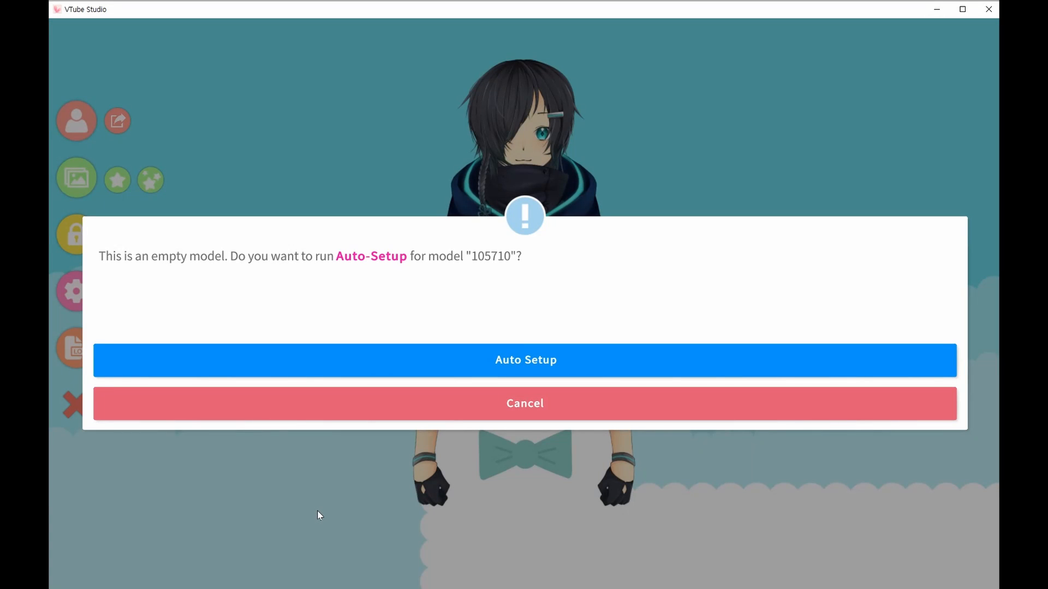
pyautogui.click(364, 369)
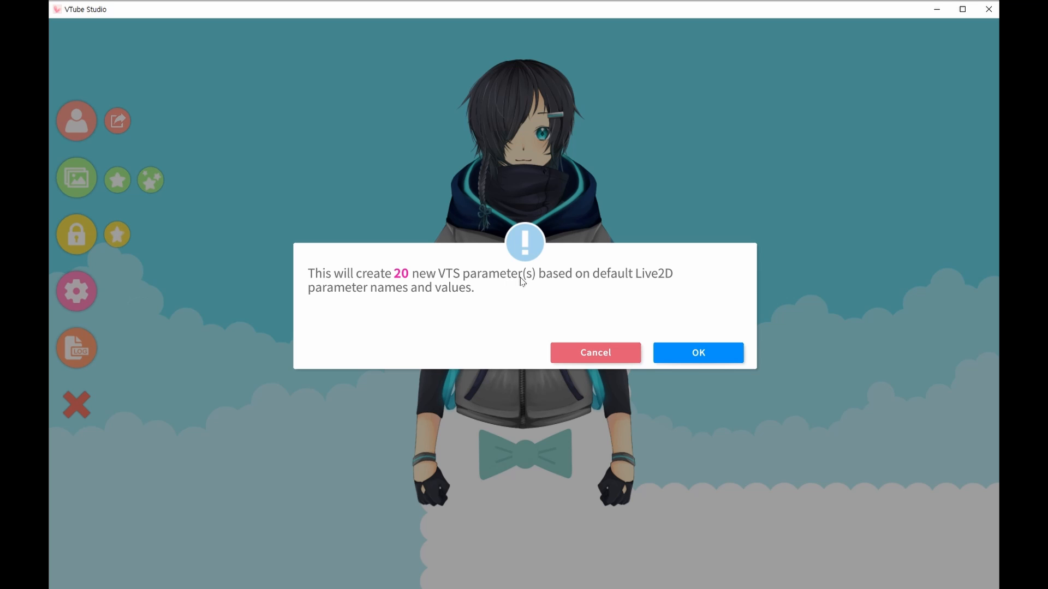
pyautogui.click(703, 356)
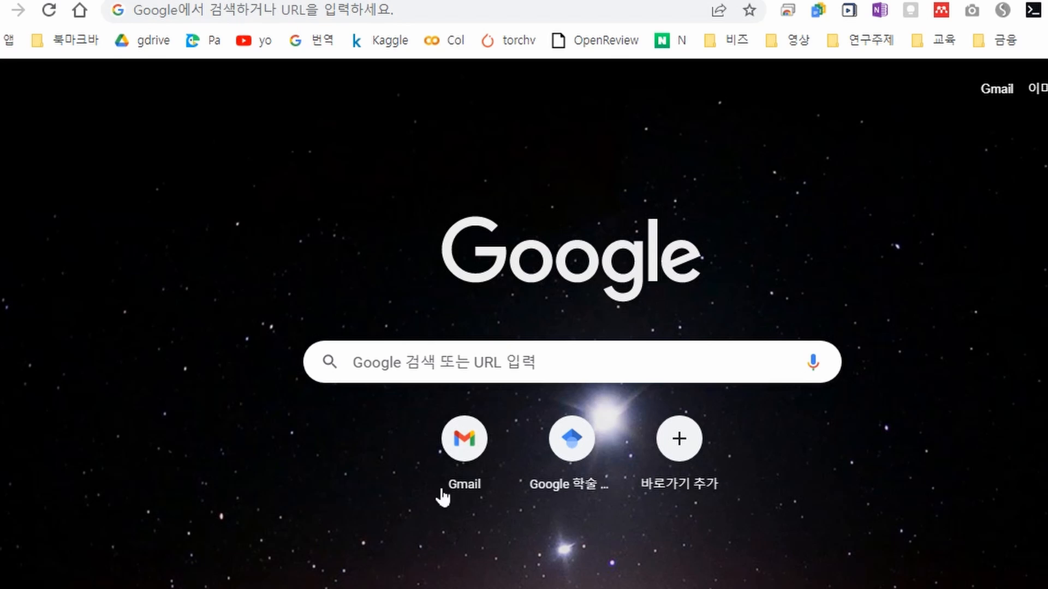
# Search the web for obs studio and download the Windows version of OBS Studio from obsproject.com
pyautogui.click(330, 11)
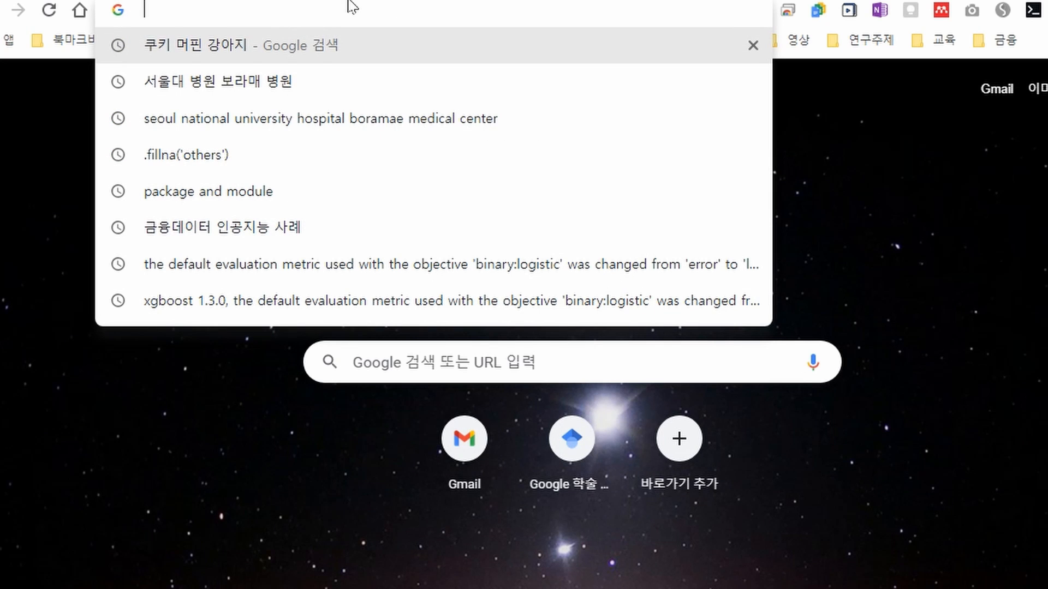
pyautogui.write('obs studio')
pyautogui.press('Return')
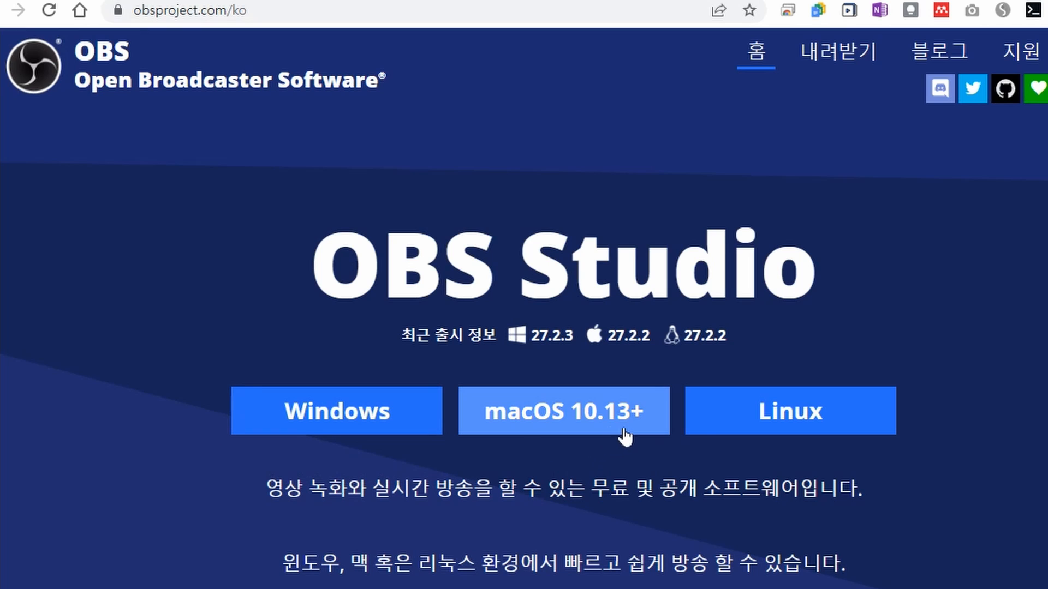
pyautogui.click(379, 413)
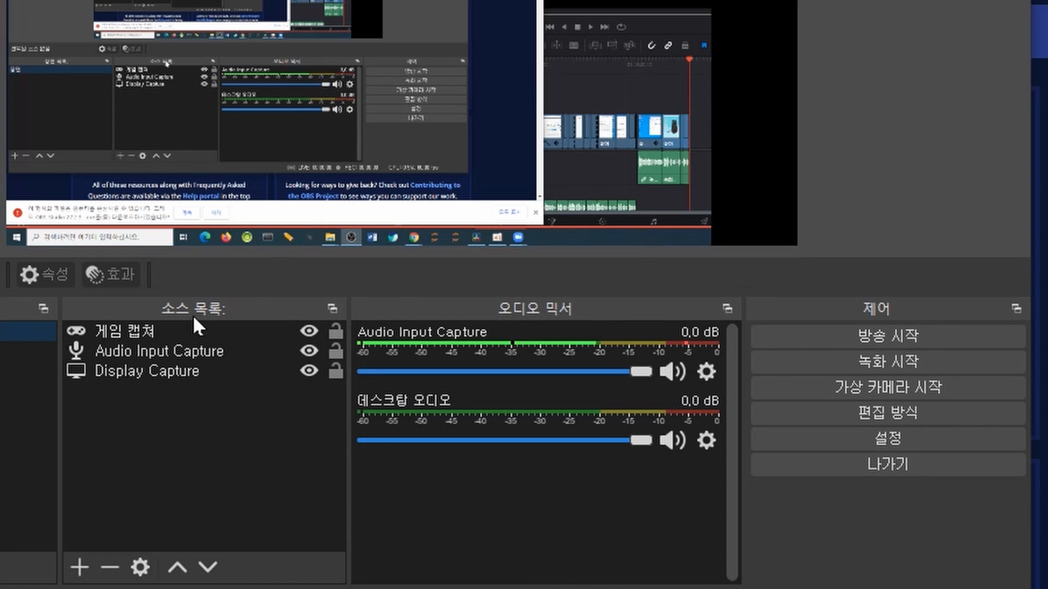
# Switch to OBS and remove the existing game capture, Audio Input Capture and Display Capture sources
pyautogui.rightClick(137, 333)
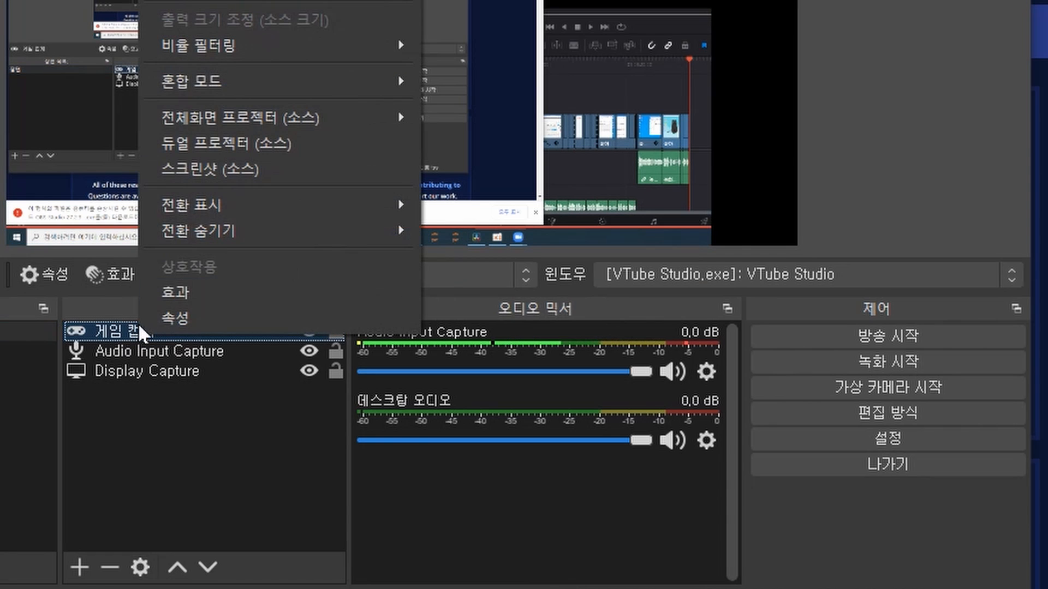
pyautogui.click(178, 328)
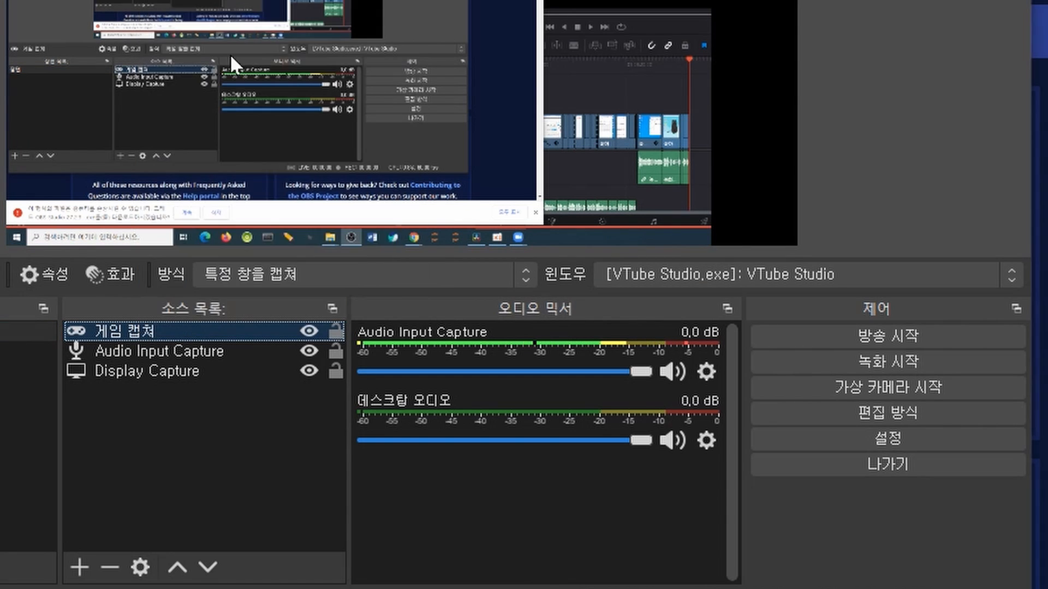
pyautogui.press('Delete')
pyautogui.click(447, 223)
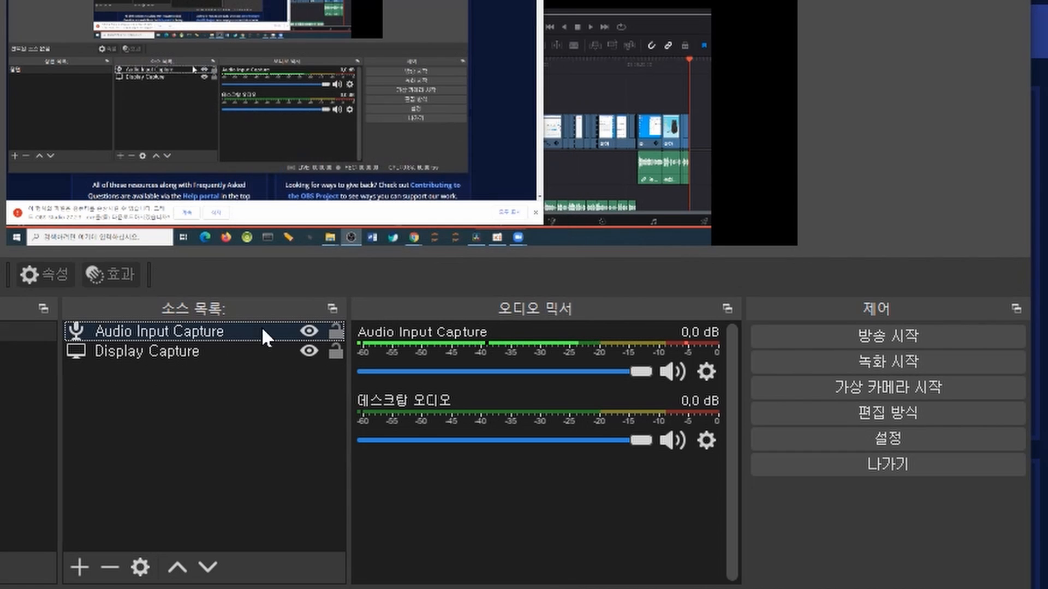
pyautogui.rightClick(202, 339)
pyautogui.click(262, 1)
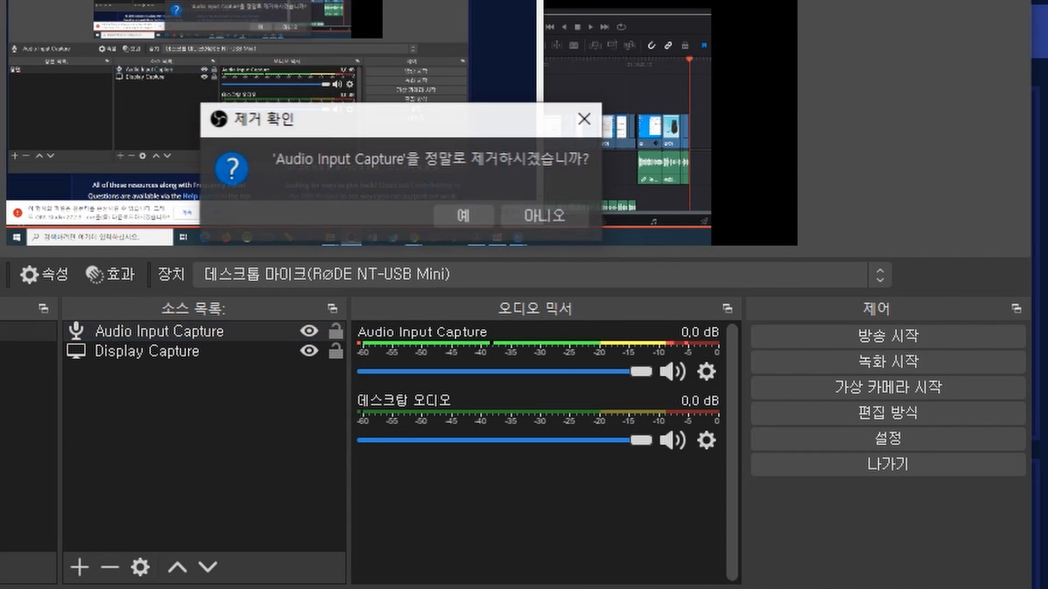
pyautogui.click(464, 212)
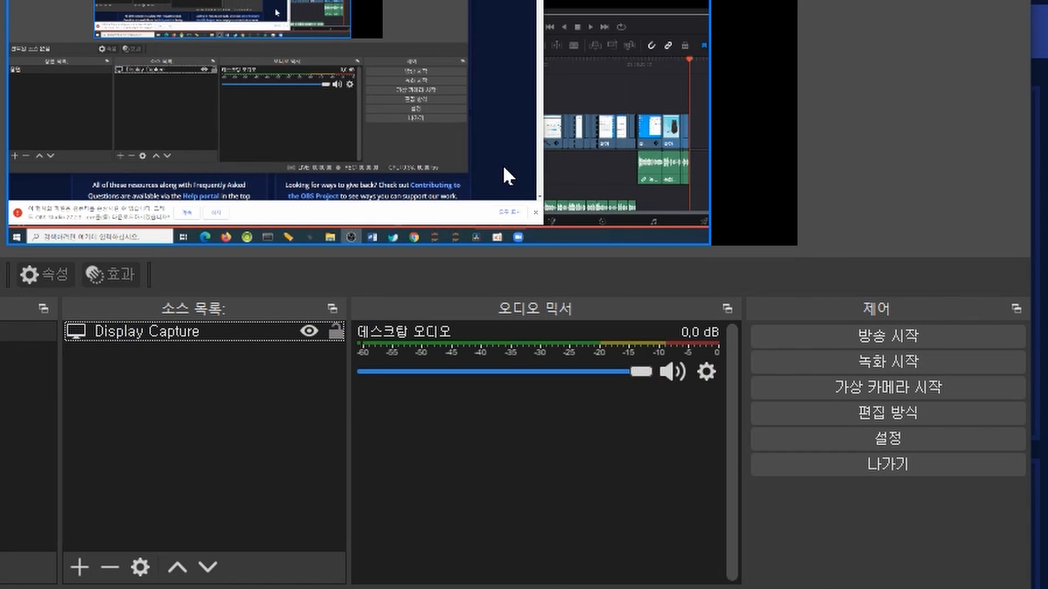
pyautogui.rightClick(228, 334)
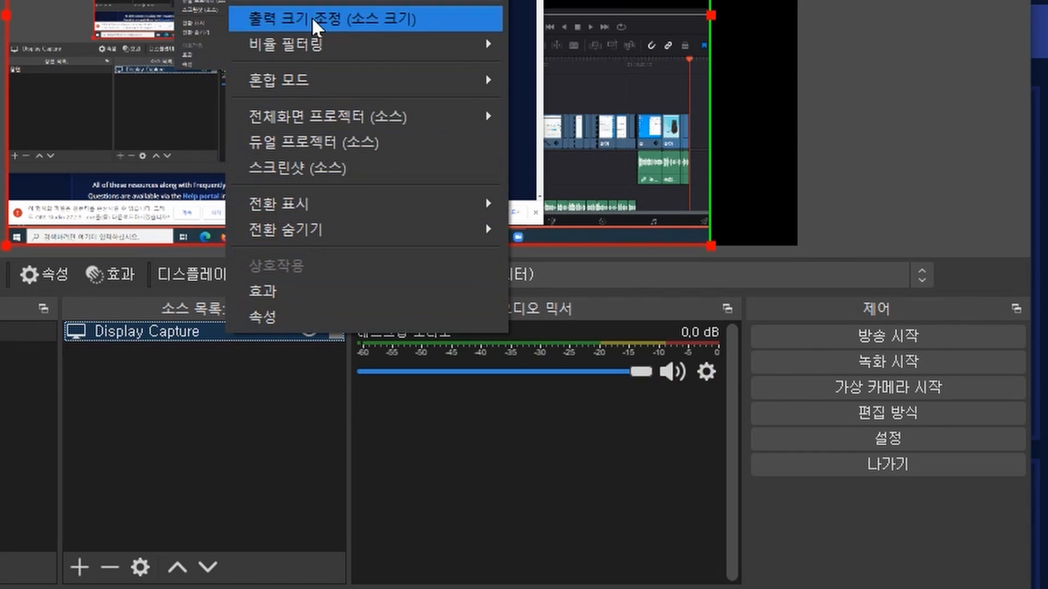
pyautogui.click(262, 0)
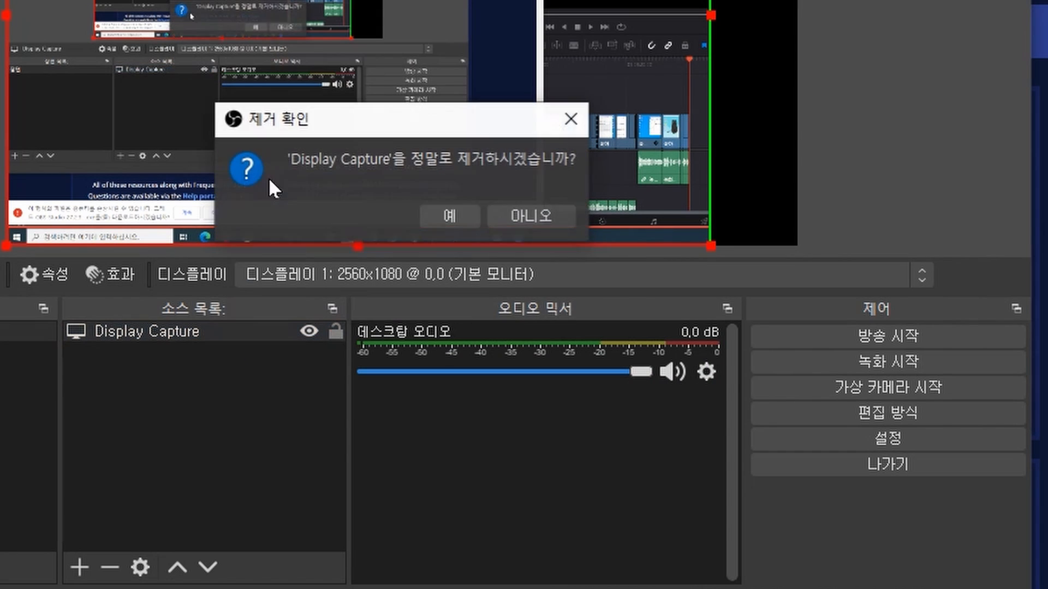
pyautogui.click(445, 210)
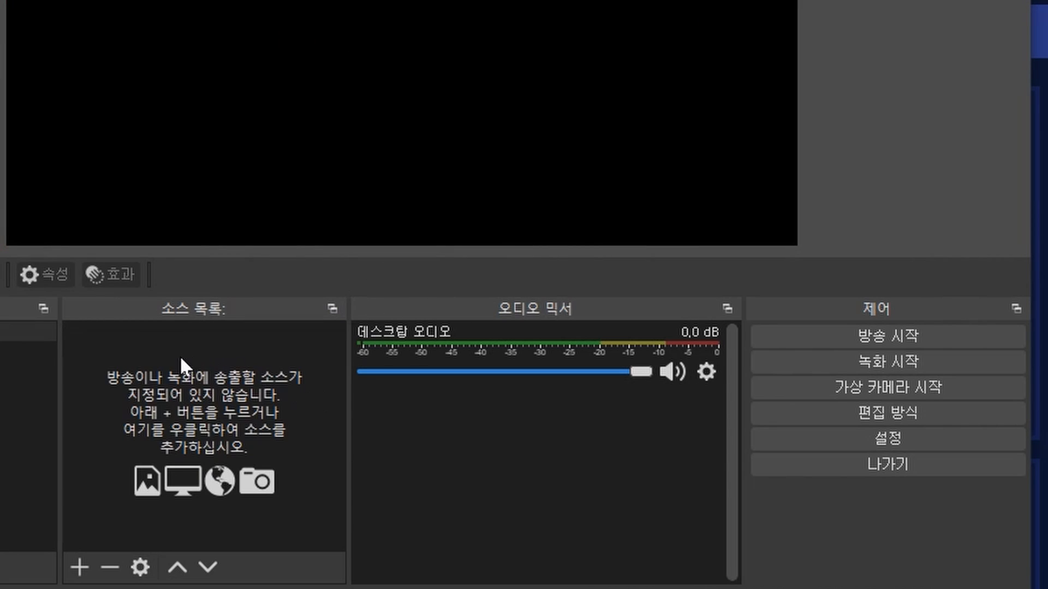
# Try out a new display capture source in the empty scene and delete it again
pyautogui.click(79, 568)
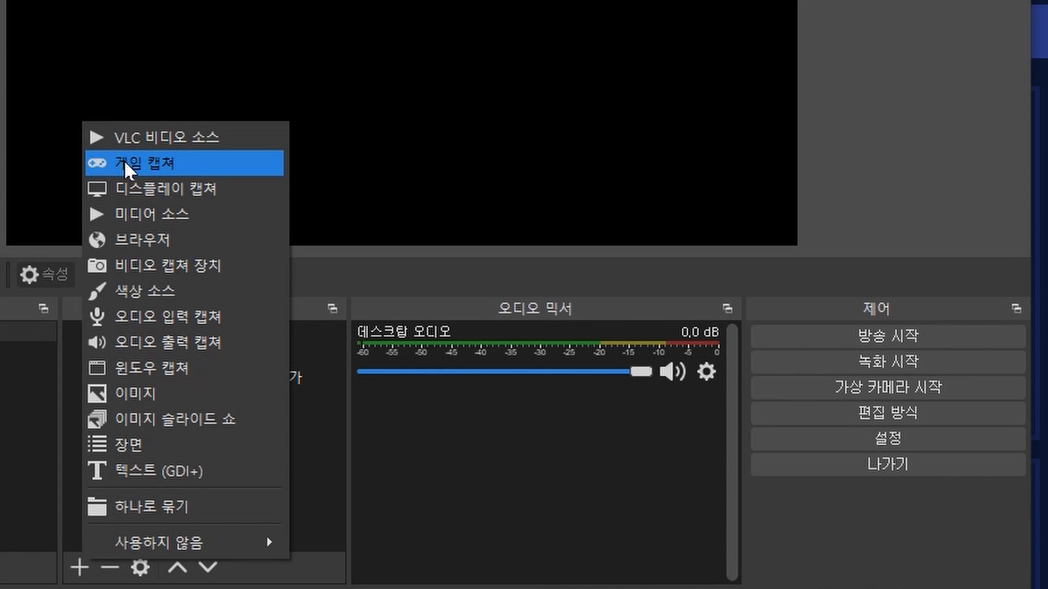
pyautogui.click(120, 182)
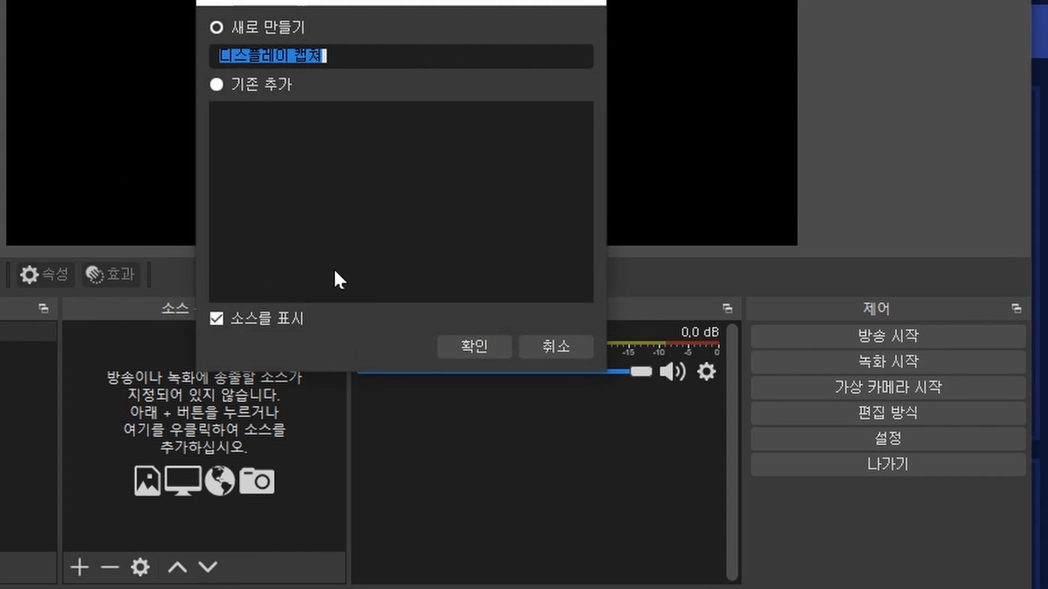
pyautogui.click(489, 349)
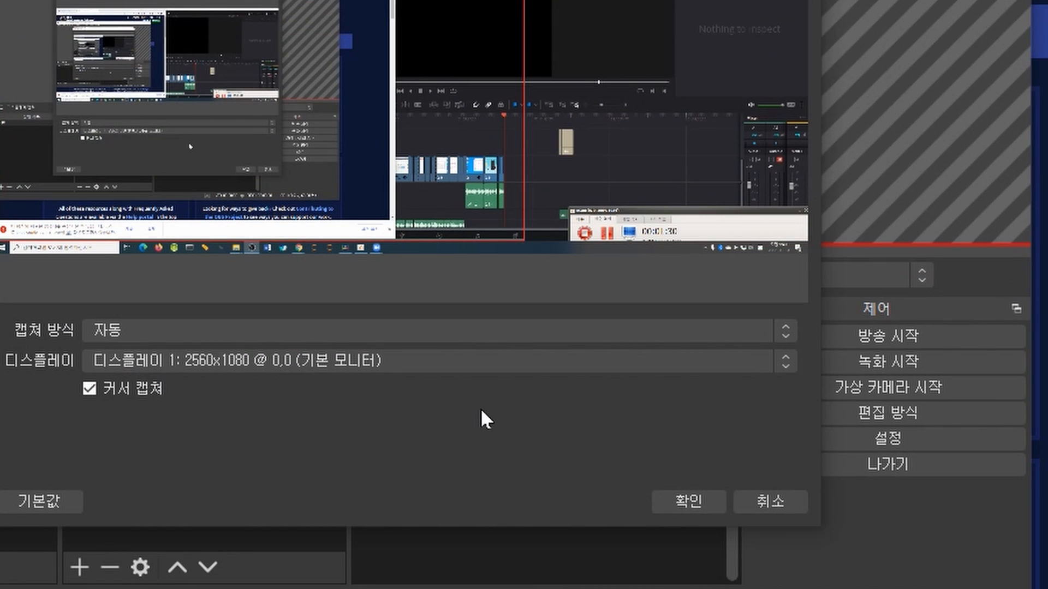
pyautogui.click(761, 501)
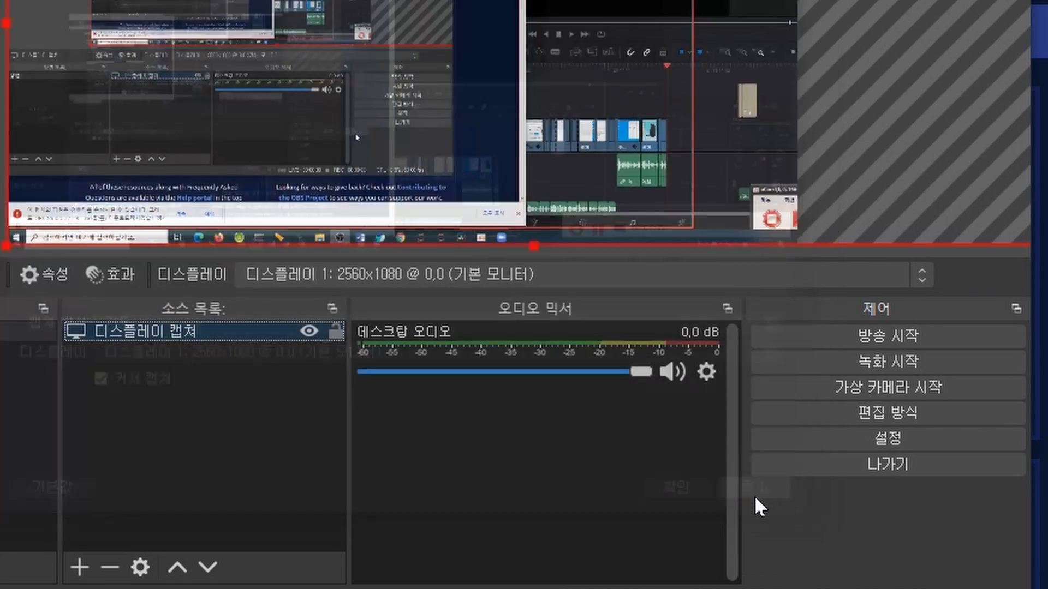
pyautogui.rightClick(238, 335)
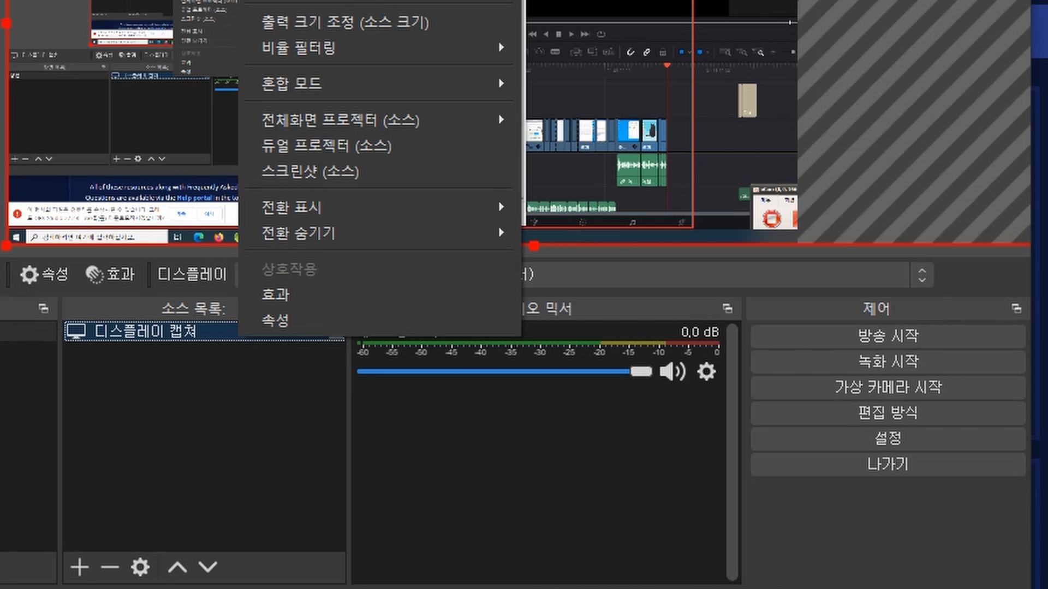
pyautogui.press('Delete')
# Add a new game capture source named 게임 캡쳐-vtube to the scene
pyautogui.click(80, 568)
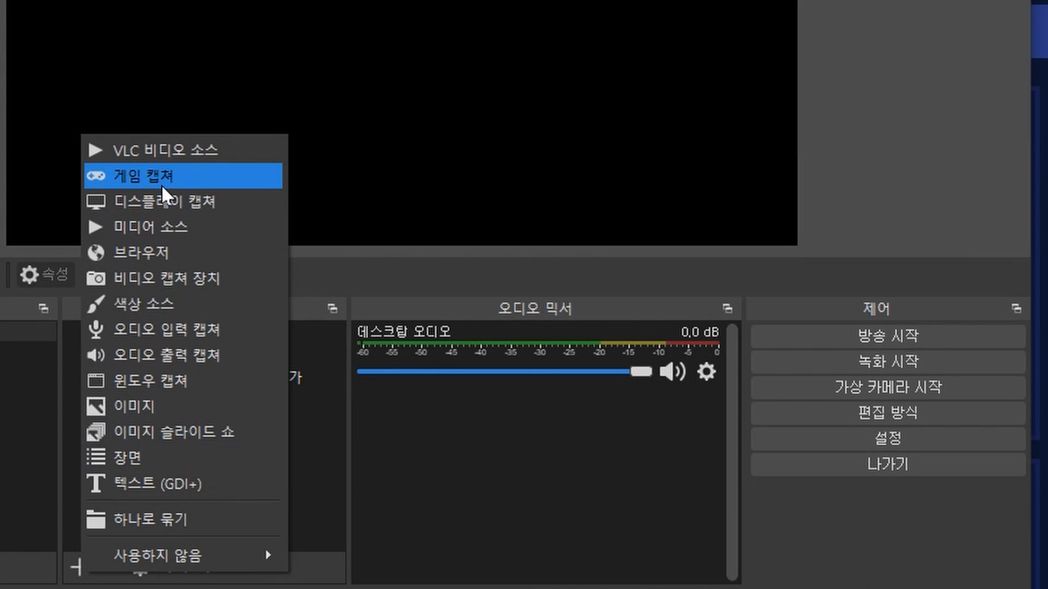
pyautogui.click(161, 181)
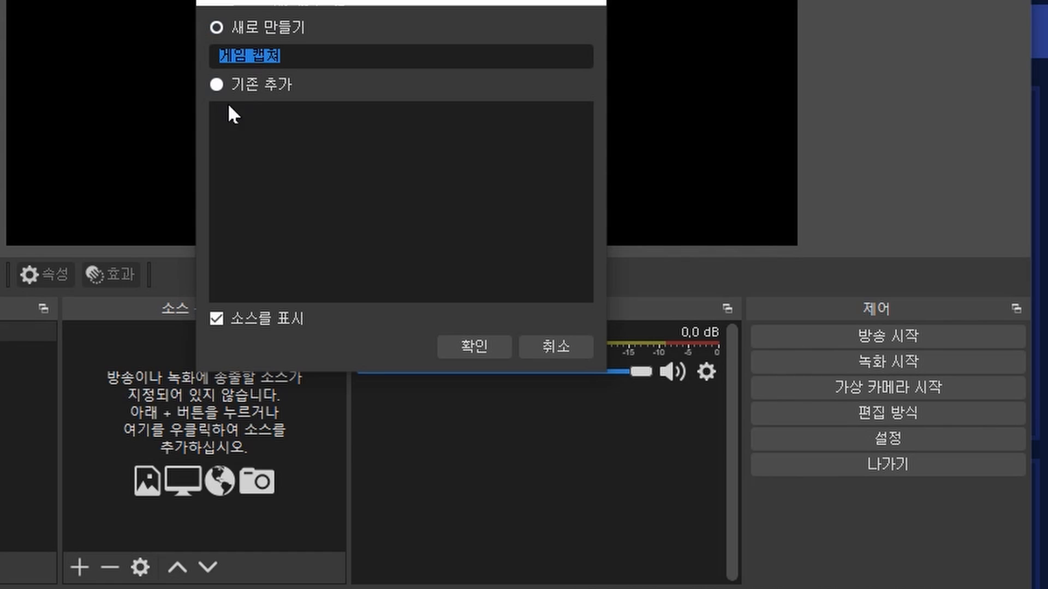
pyautogui.click(423, 50)
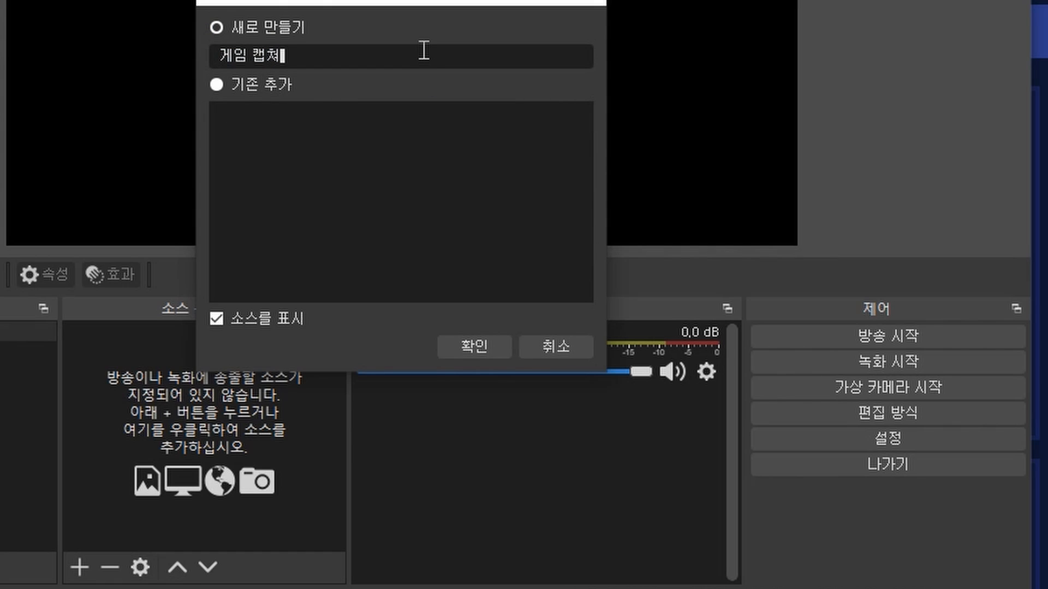
pyautogui.write('-ㅔ스트')
pyautogui.press('Return')
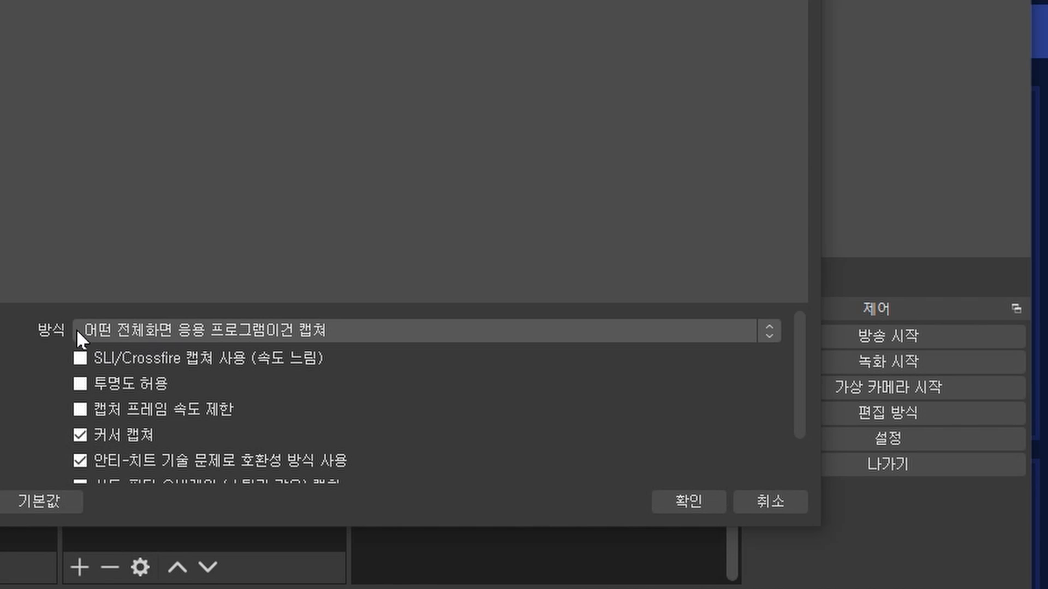
# Try to set the game capture to a specific window and look for VTube Studio among the available windows
pyautogui.click(134, 328)
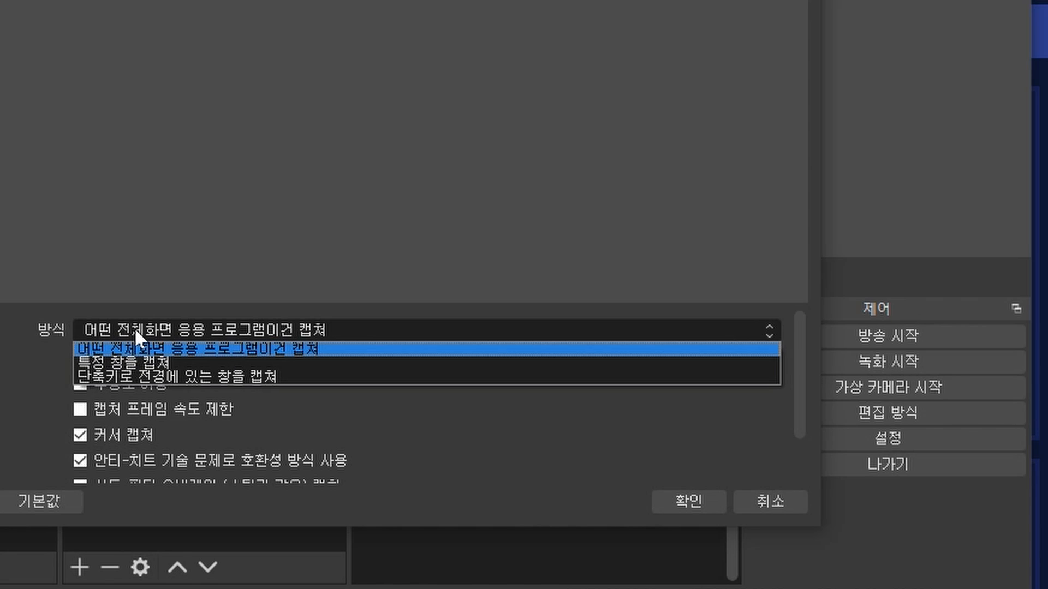
pyautogui.click(134, 361)
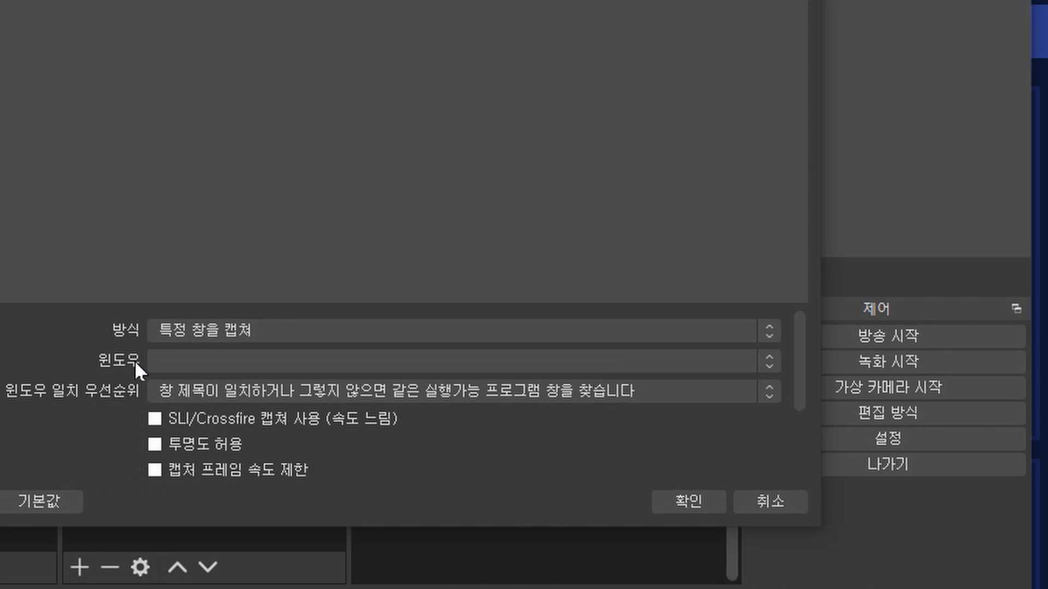
pyautogui.click(156, 360)
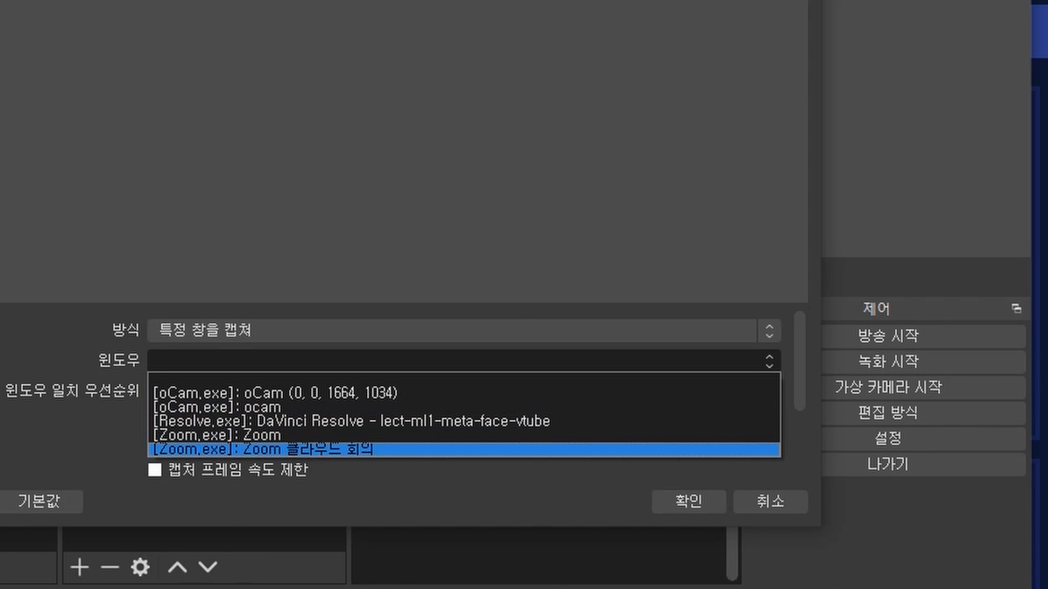
# Find VTube Studio among the installed programs and launch it
pyautogui.press('super')
pyautogui.write('vt')
pyautogui.click(15, 18)
pyautogui.press('super')
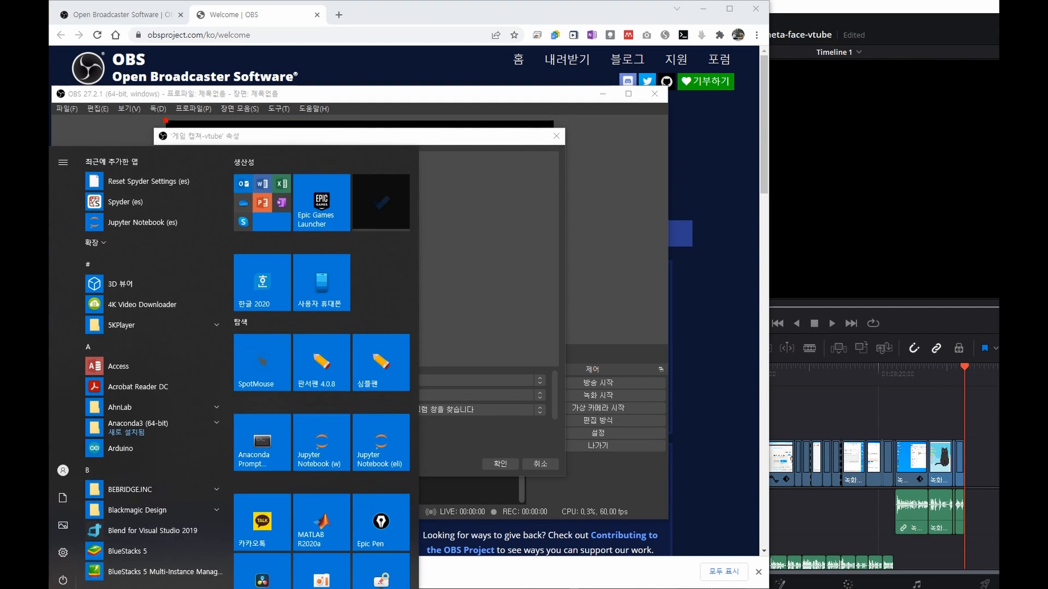
pyautogui.write('v')
pyautogui.click(150, 227)
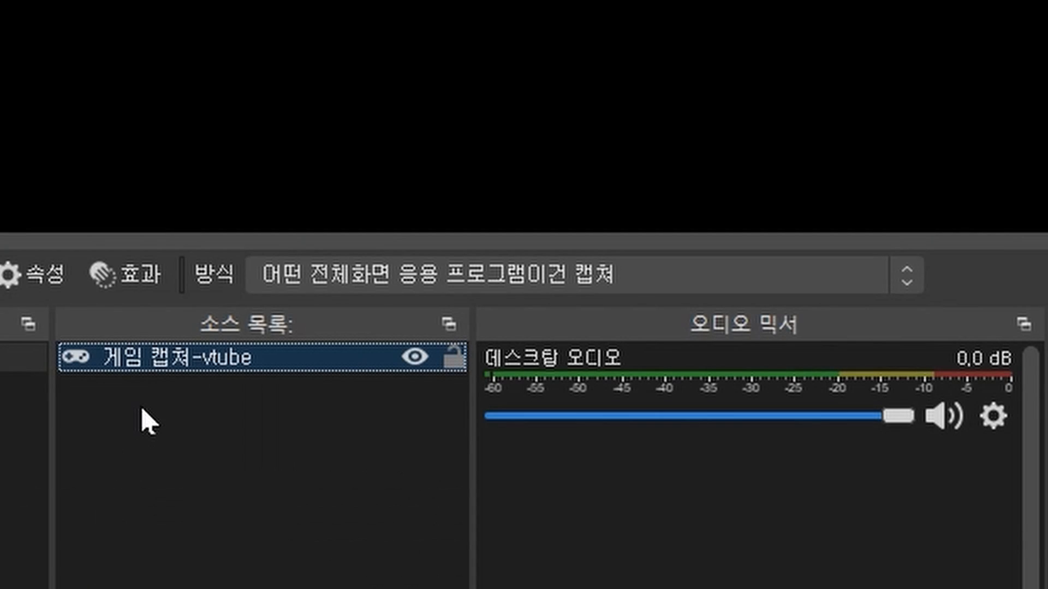
# Set the 게임 캡쳐-vtube source to capture the specific window [VTube Studio.exe]: VTube Studio with transparency allowed
pyautogui.doubleClick(135, 346)
pyautogui.click(134, 347)
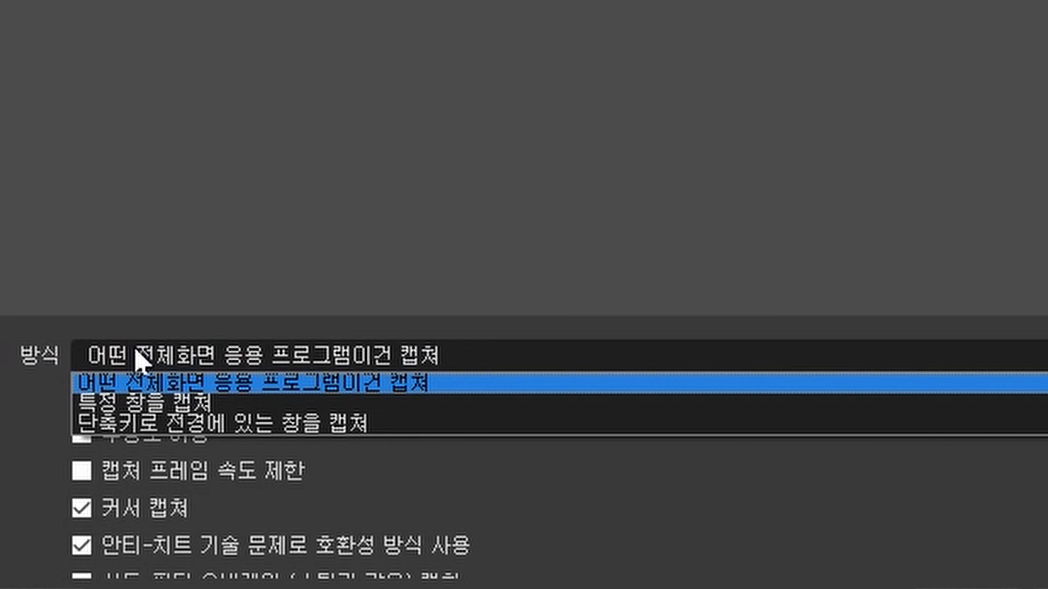
pyautogui.click(120, 399)
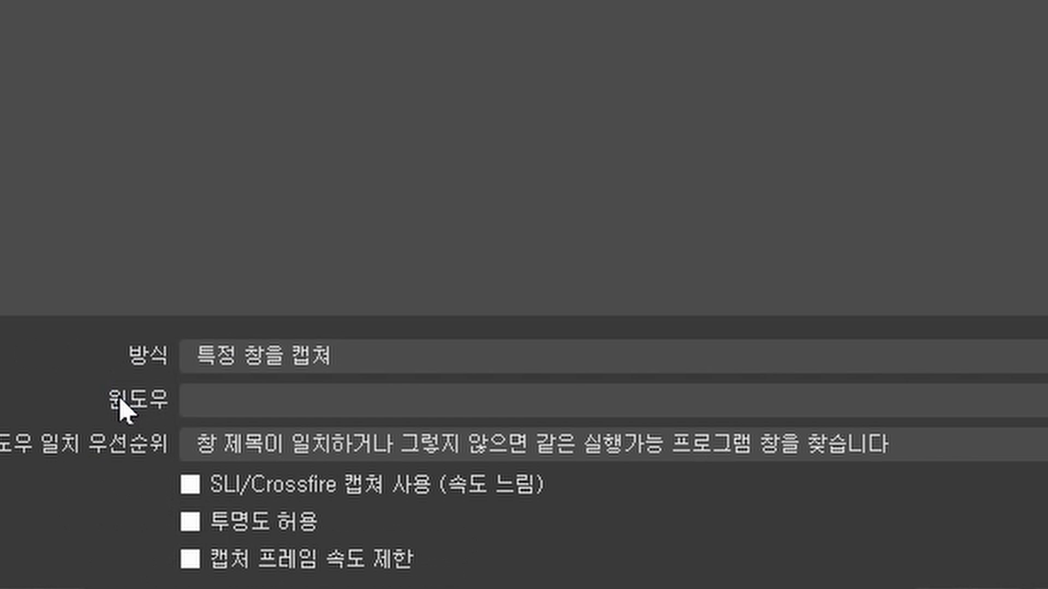
pyautogui.click(246, 401)
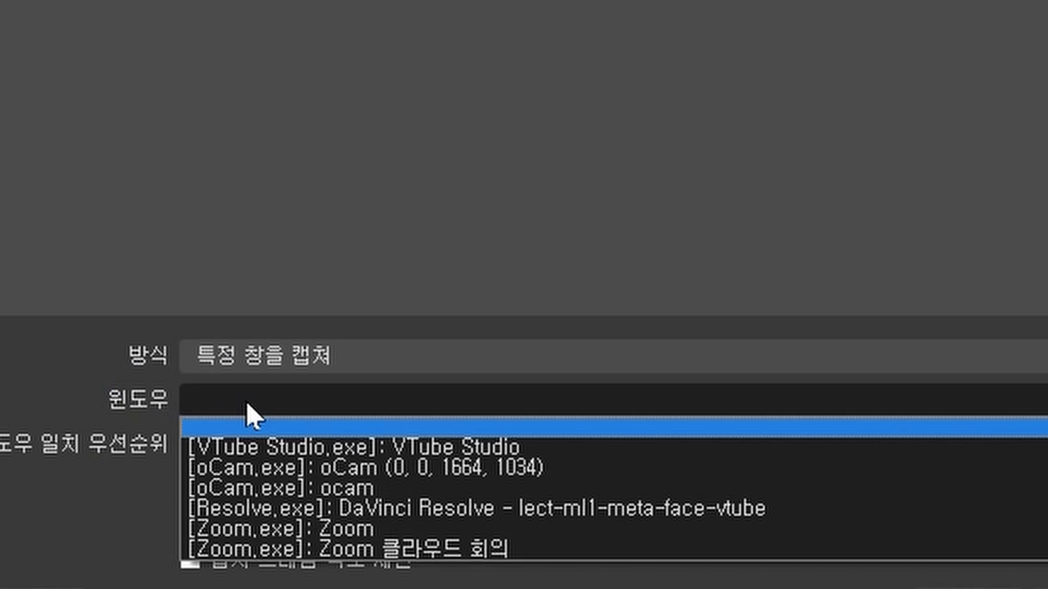
pyautogui.click(267, 449)
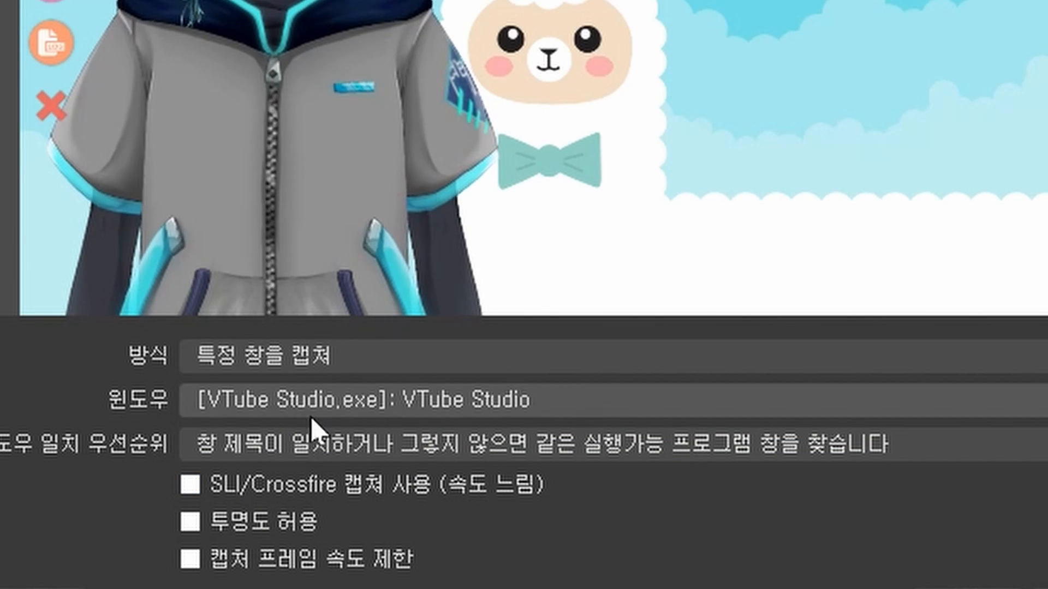
pyautogui.click(190, 521)
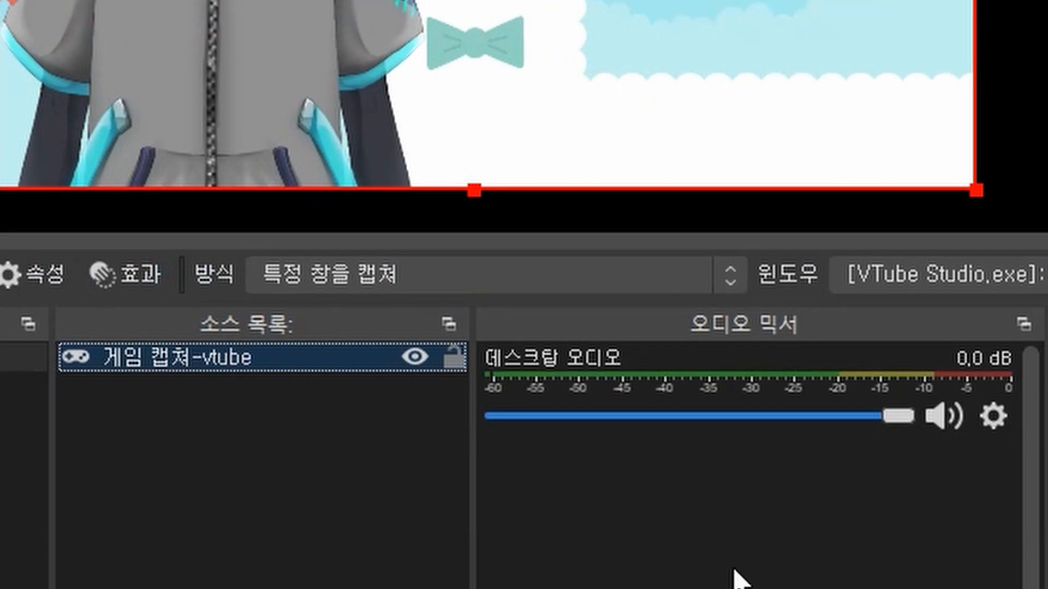
pyautogui.rightClick(682, 424)
pyautogui.click(564, 469)
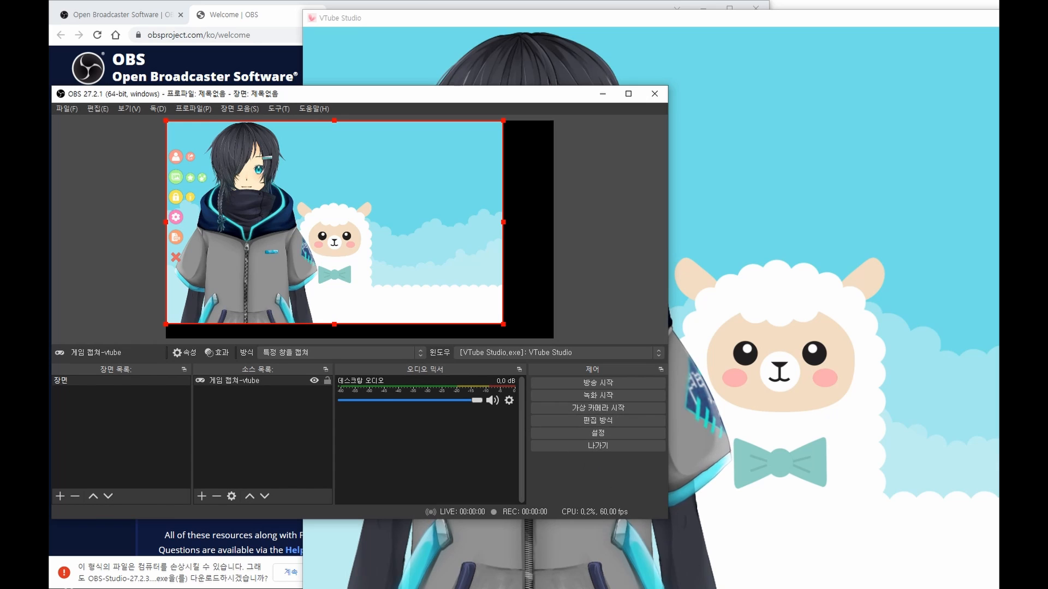
# Switch to the Zoom main window and start a meeting with the personal meeting ID
pyautogui.click(734, 588)
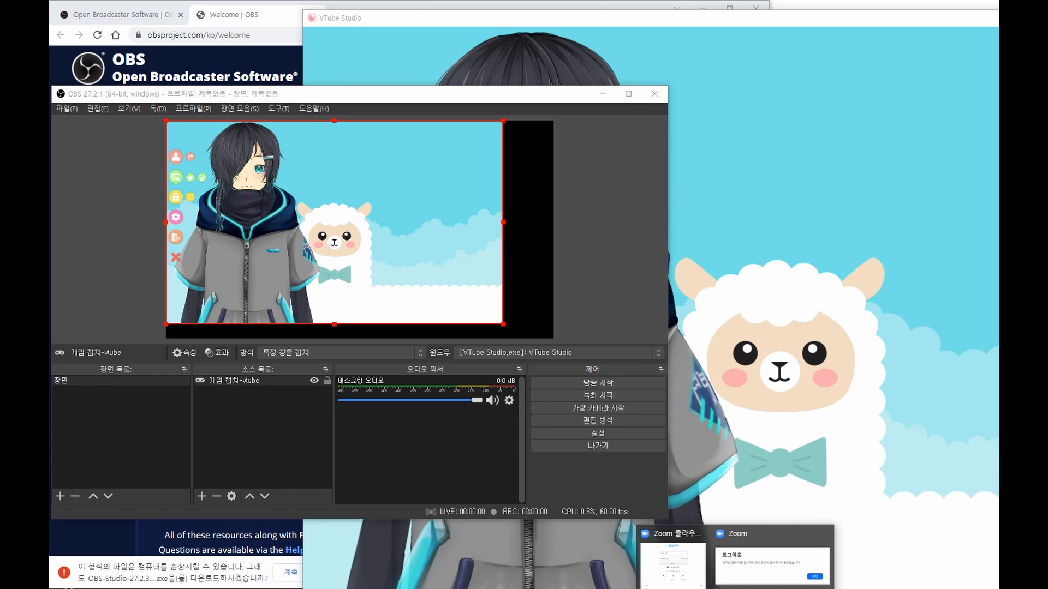
pyautogui.click(687, 576)
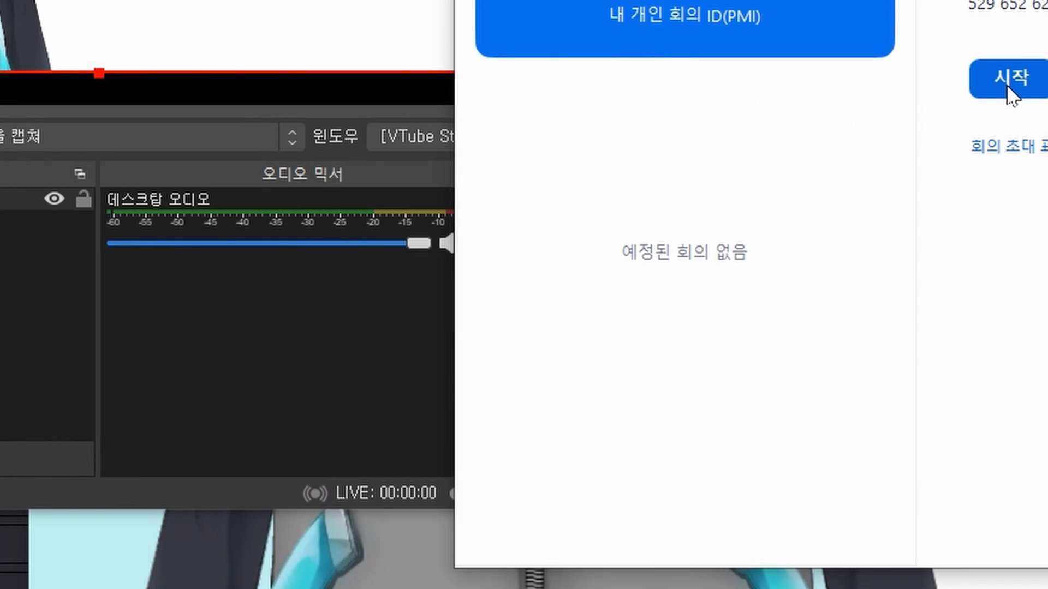
pyautogui.click(1007, 88)
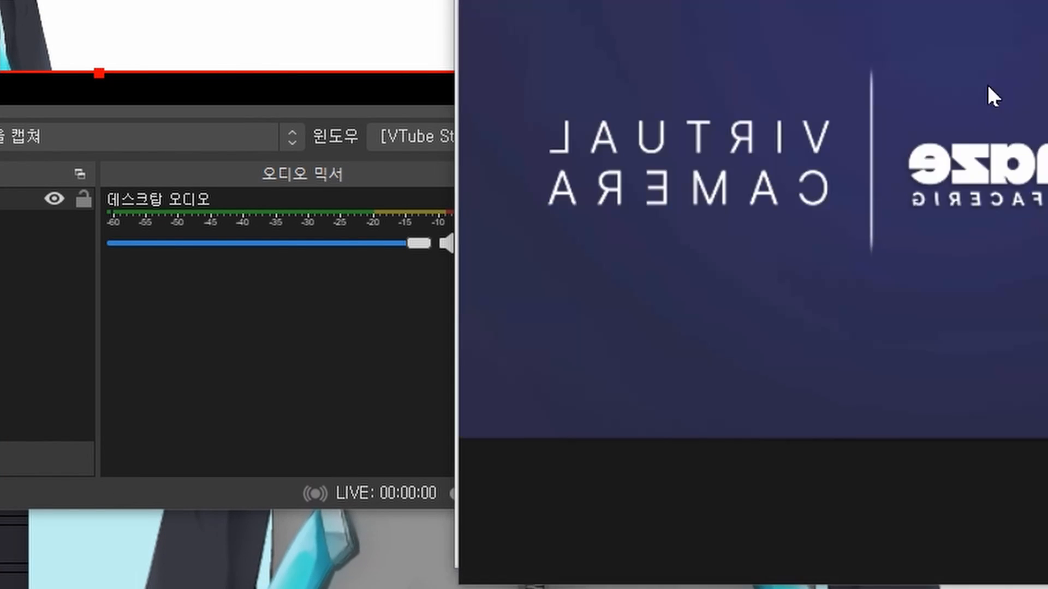
pyautogui.moveTo(648, 530)
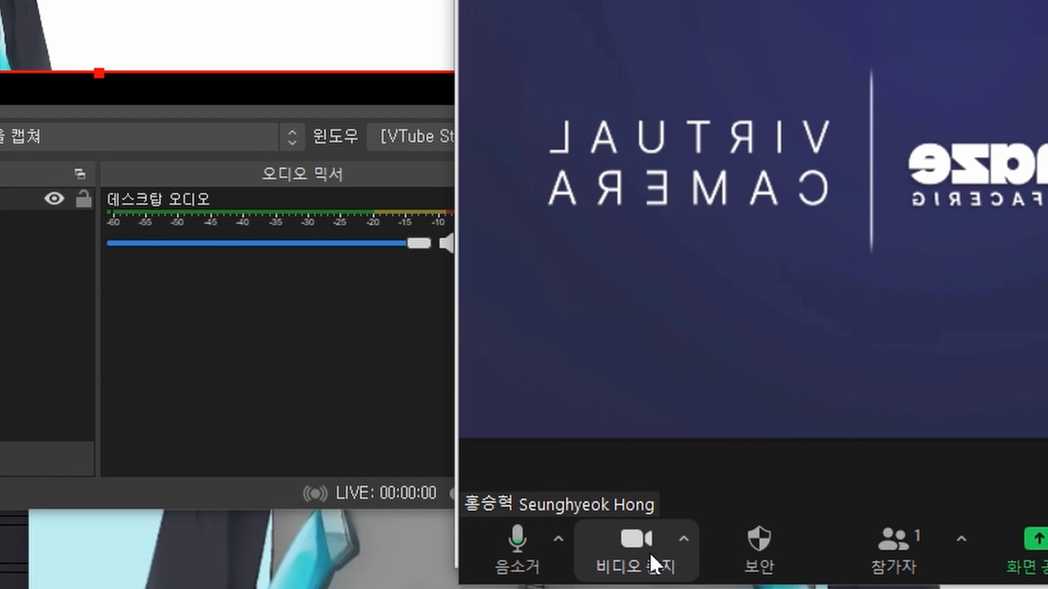
# Choose OBS Virtual Camera as the Zoom meeting's camera and start the virtual camera in OBS
pyautogui.click(679, 545)
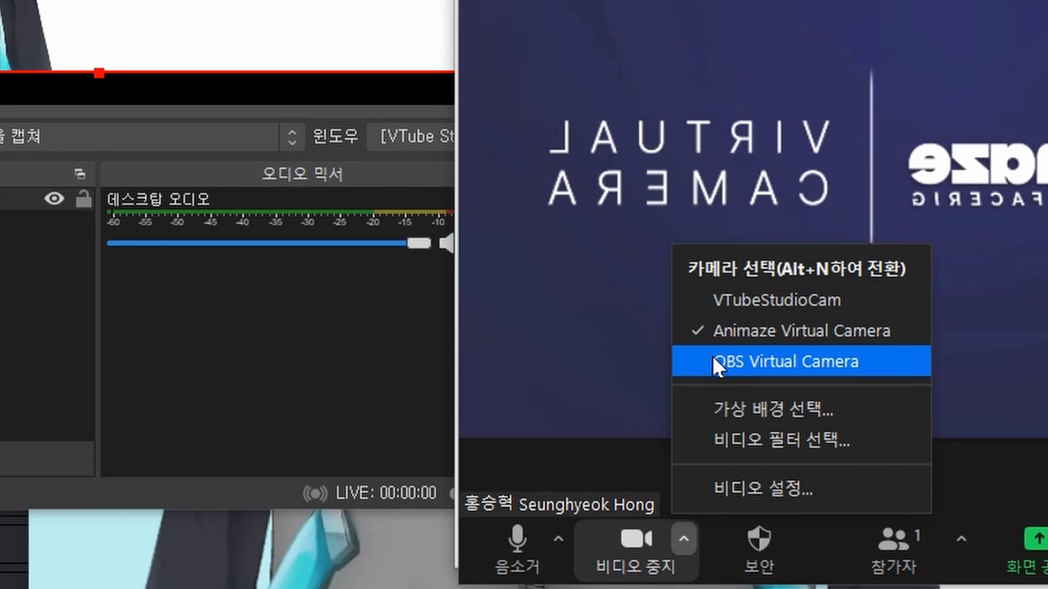
pyautogui.click(755, 362)
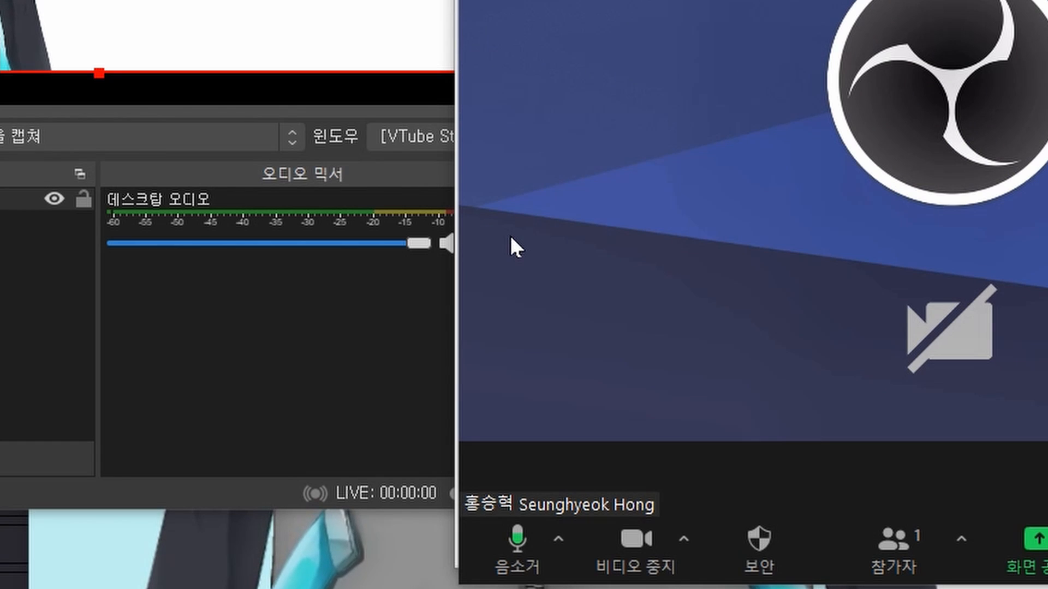
pyautogui.click(273, 329)
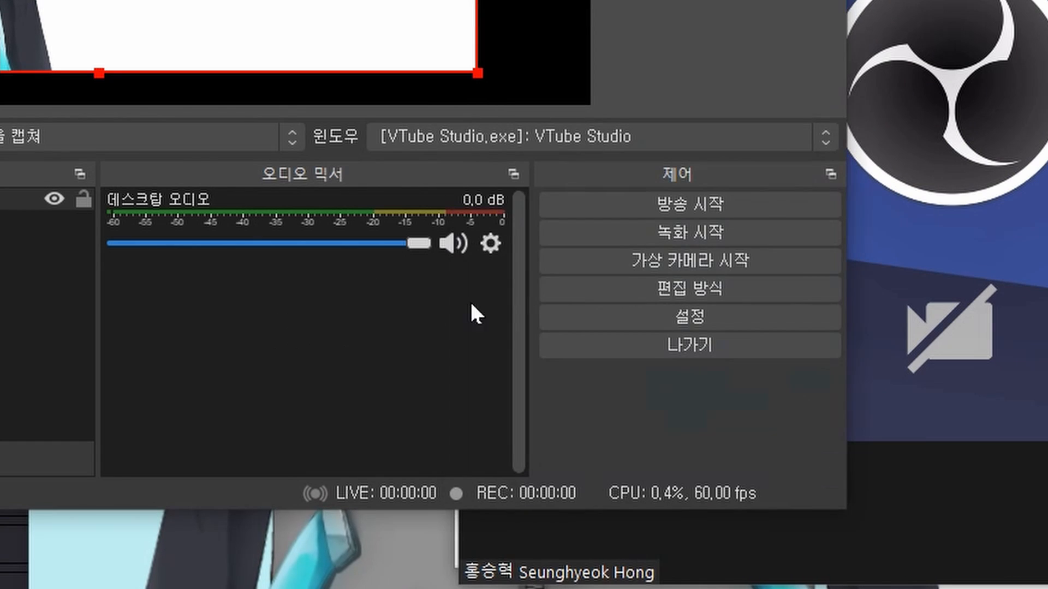
pyautogui.click(568, 258)
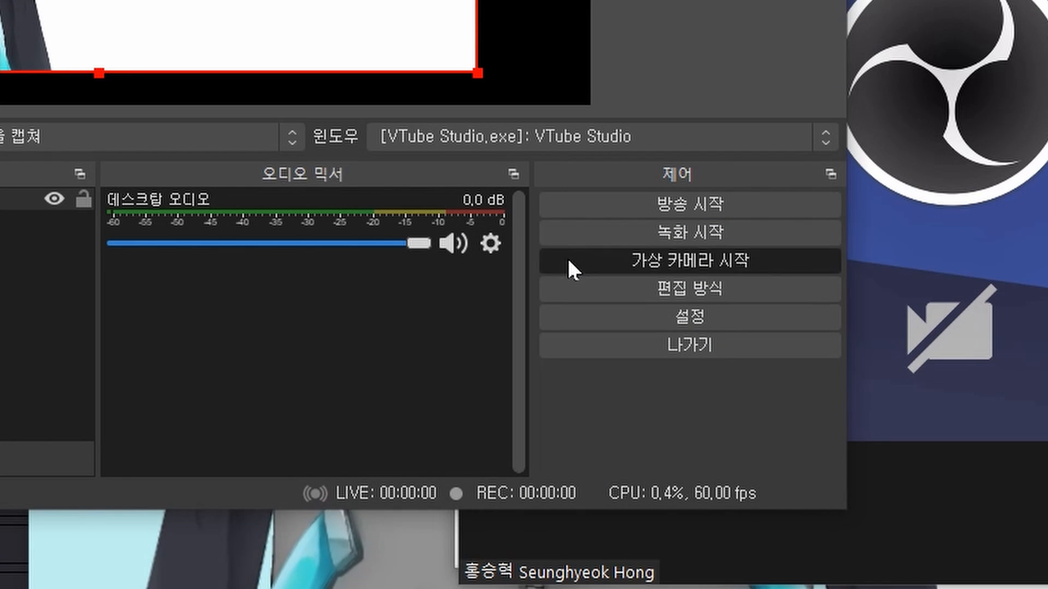
pyautogui.click(1035, 369)
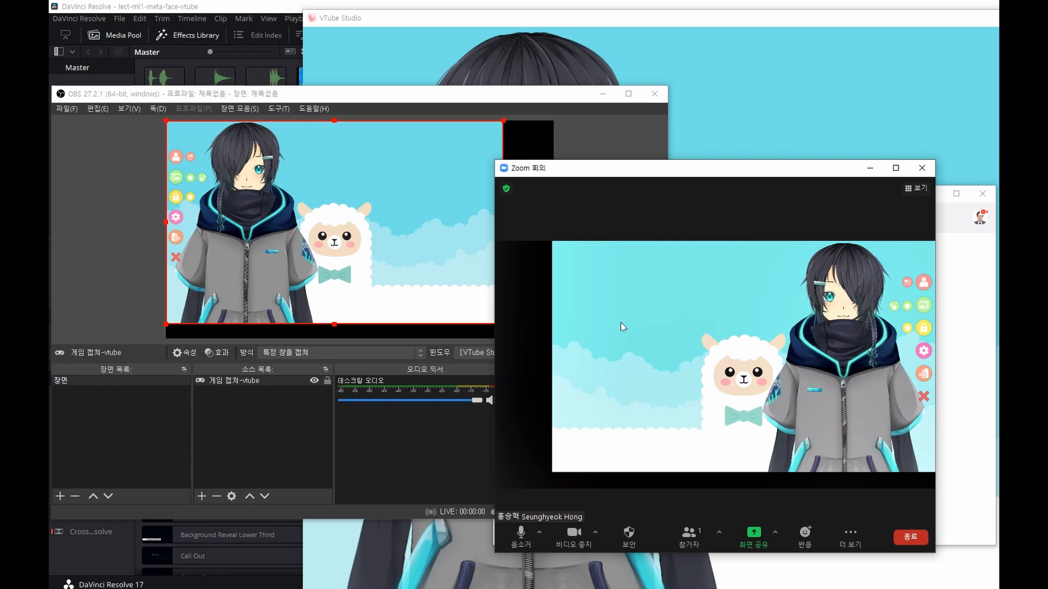
pyautogui.rightClick(621, 323)
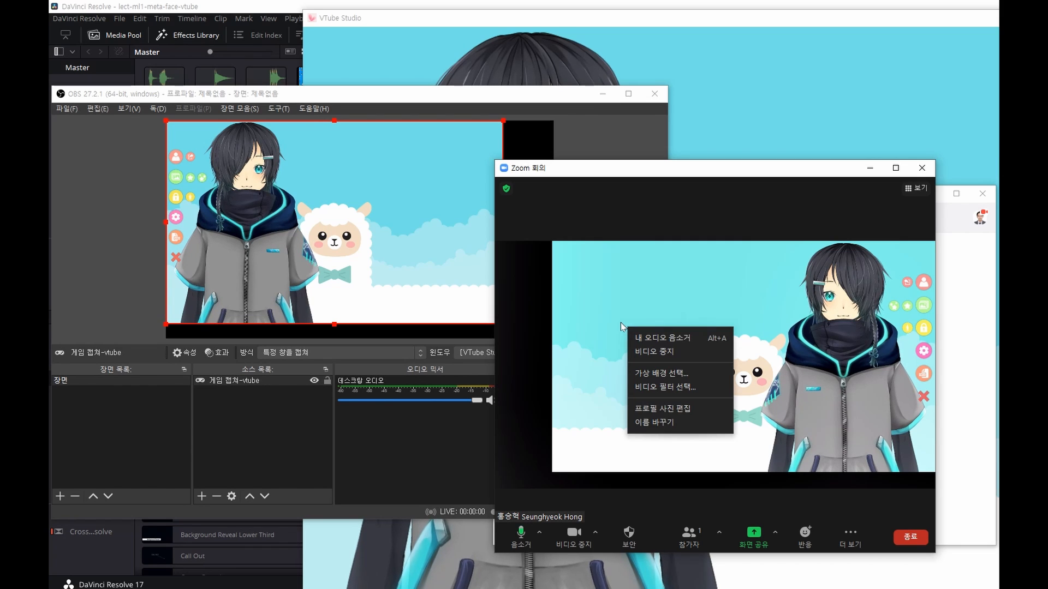
pyautogui.click(586, 342)
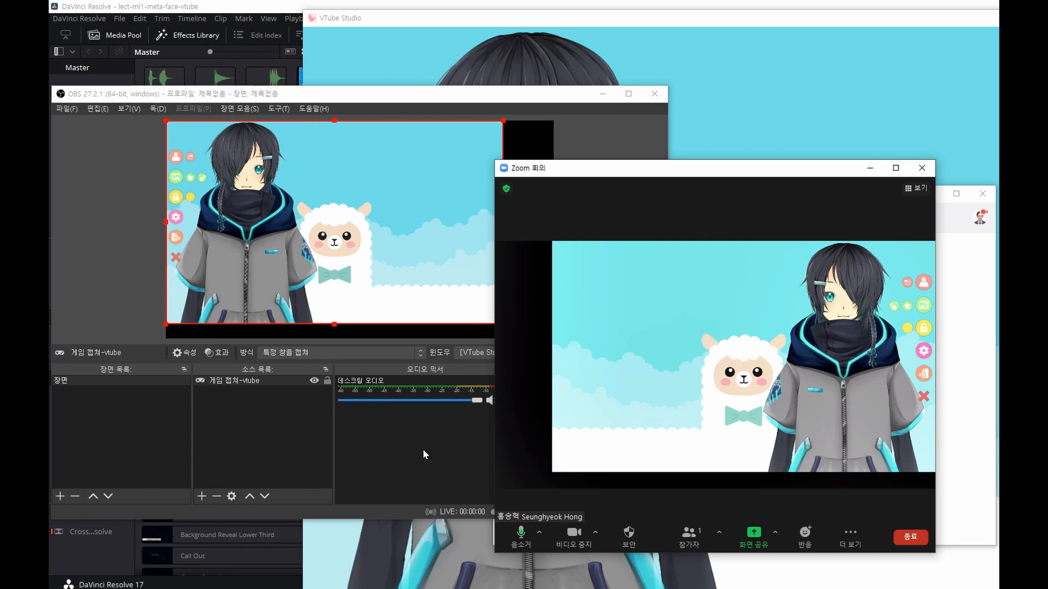
# Switch to VTube Studio, maximize it, and replace the background with a light yellow-green colour that is transparent in capture
pyautogui.click(405, 453)
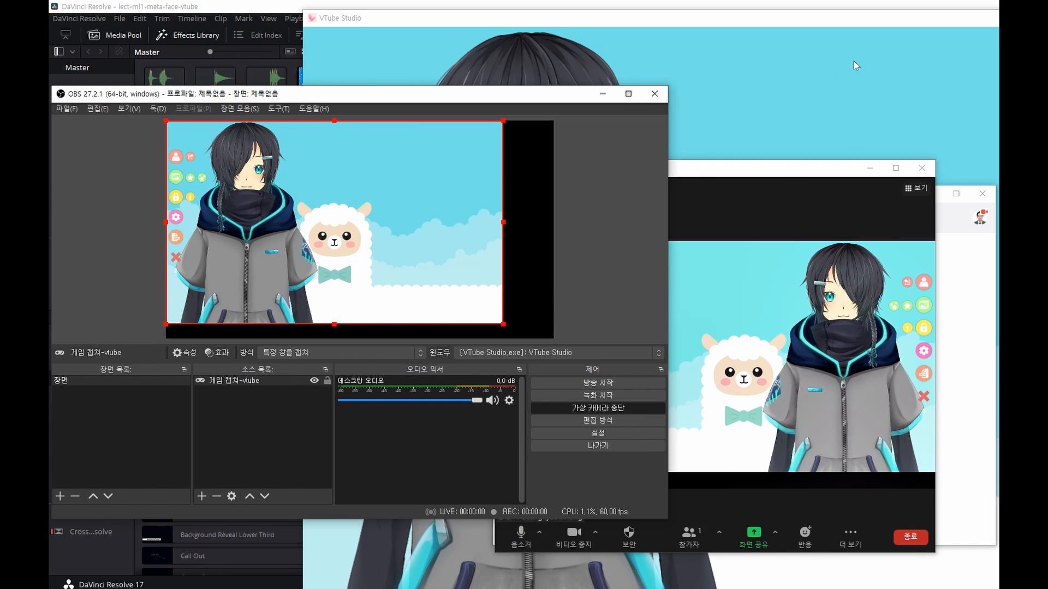
pyautogui.click(837, 57)
pyautogui.doubleClick(542, 16)
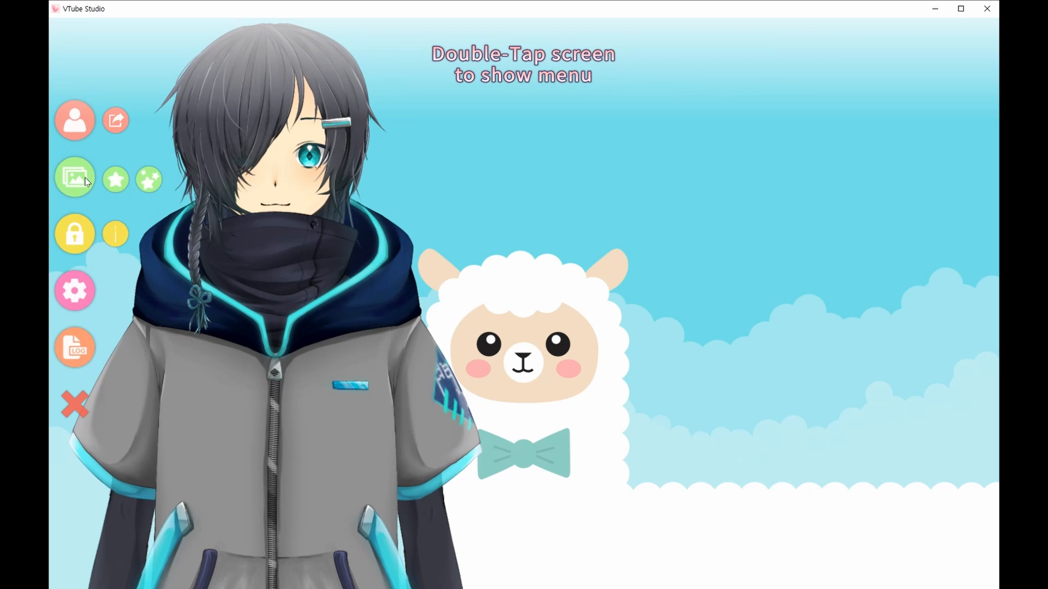
pyautogui.click(84, 179)
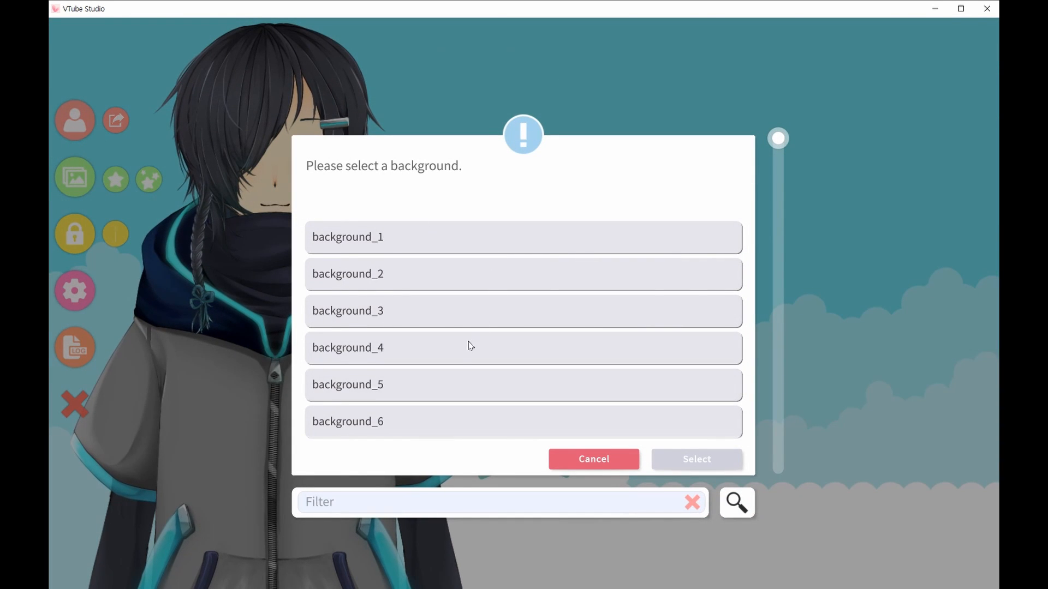
pyautogui.scroll(-3, 458, 359)
pyautogui.scroll(-5, 458, 359)
pyautogui.click(371, 389)
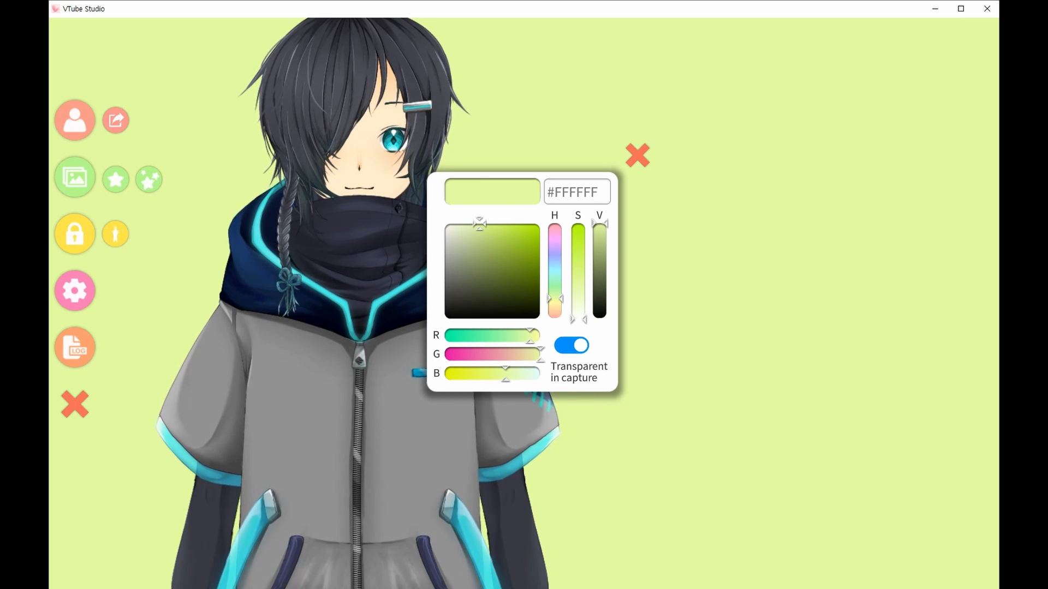
# Check the avatar in the Zoom meeting, and place a Whale browser window with a new tab over VTube Studio
pyautogui.click(734, 588)
pyautogui.click(756, 575)
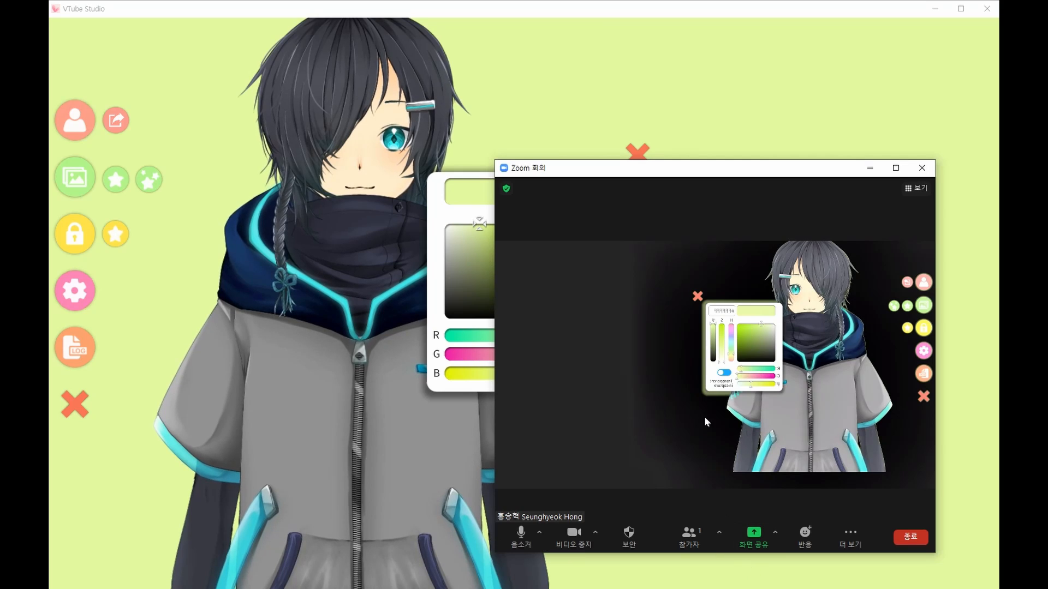
pyautogui.click(633, 157)
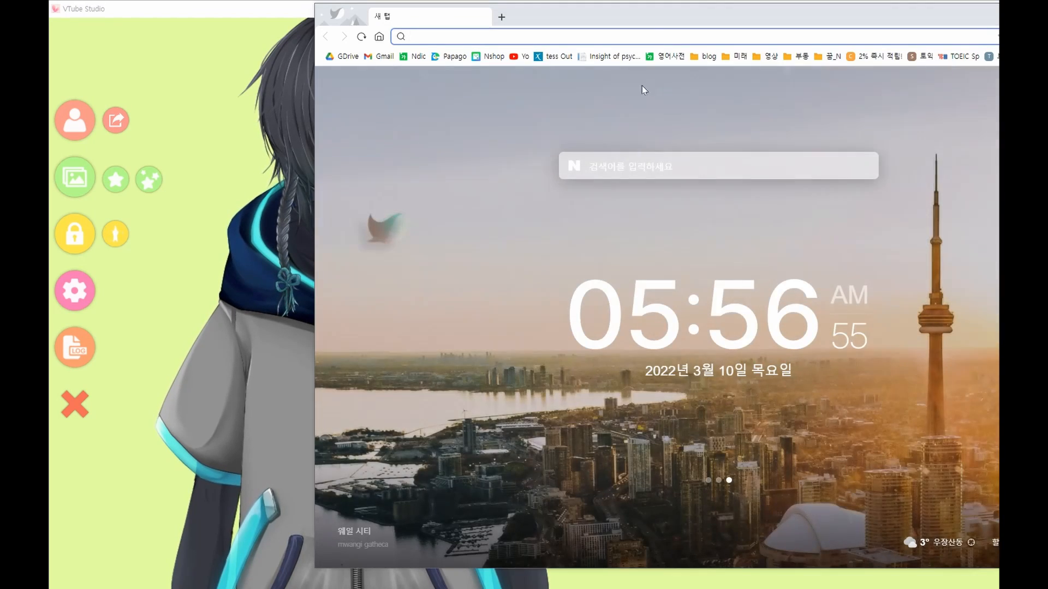
pyautogui.moveTo(651, 17); pyautogui.dragTo(397, 38)
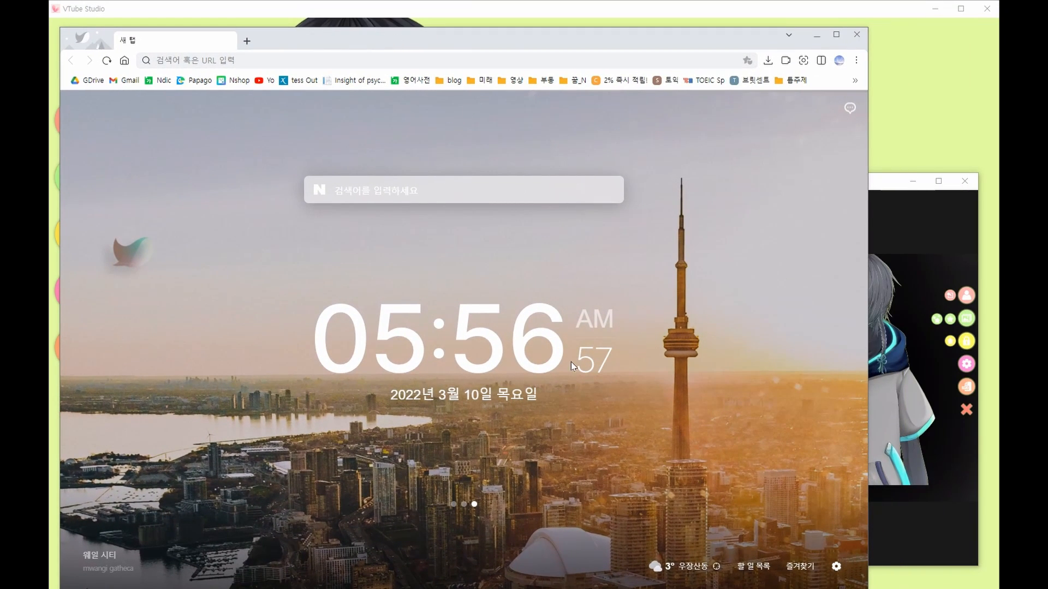
# Switch to OBS and add a 윈도우 캡쳐 source that captures the window [whale.exe]: 새 탭 - Whale
pyautogui.click(458, 588)
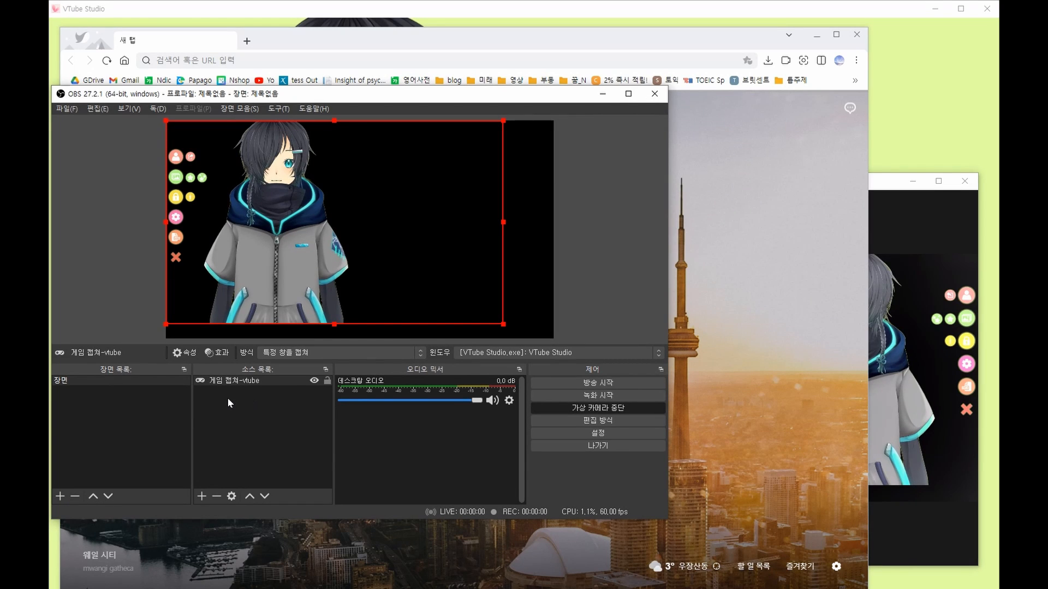
pyautogui.click(199, 496)
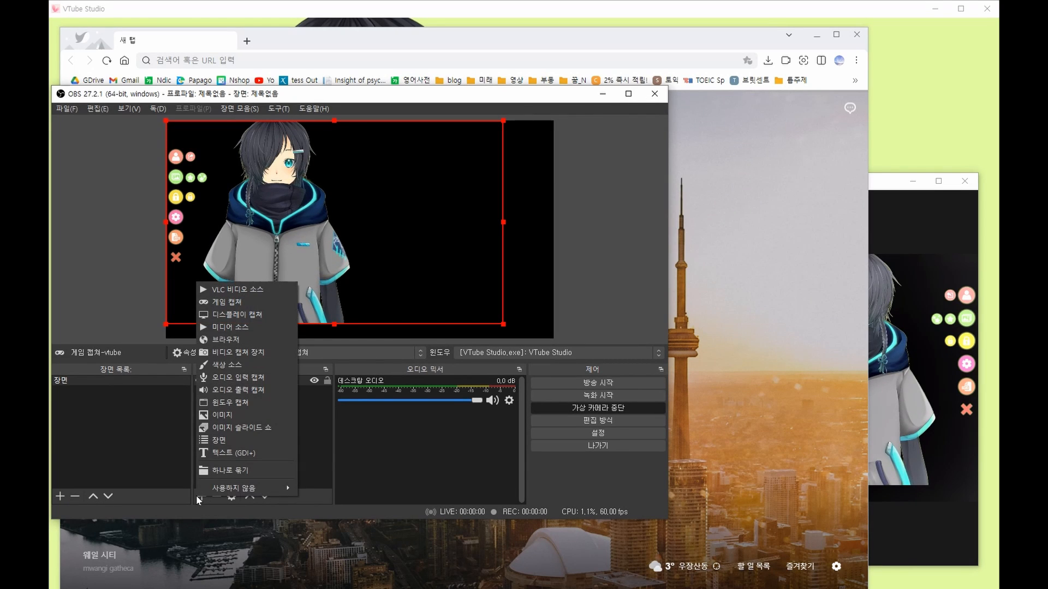
pyautogui.click(220, 401)
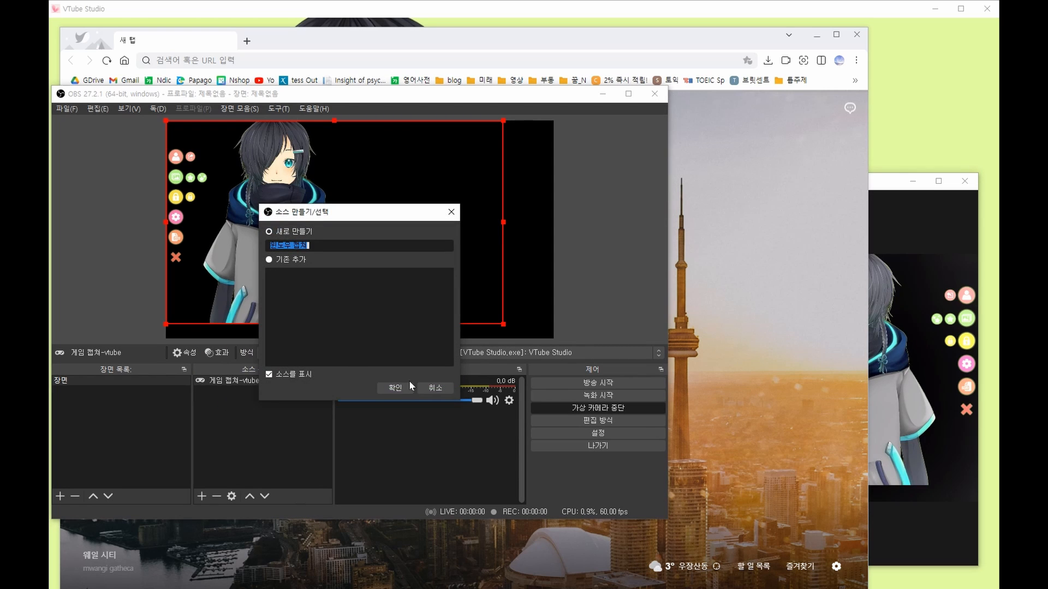
pyautogui.click(391, 388)
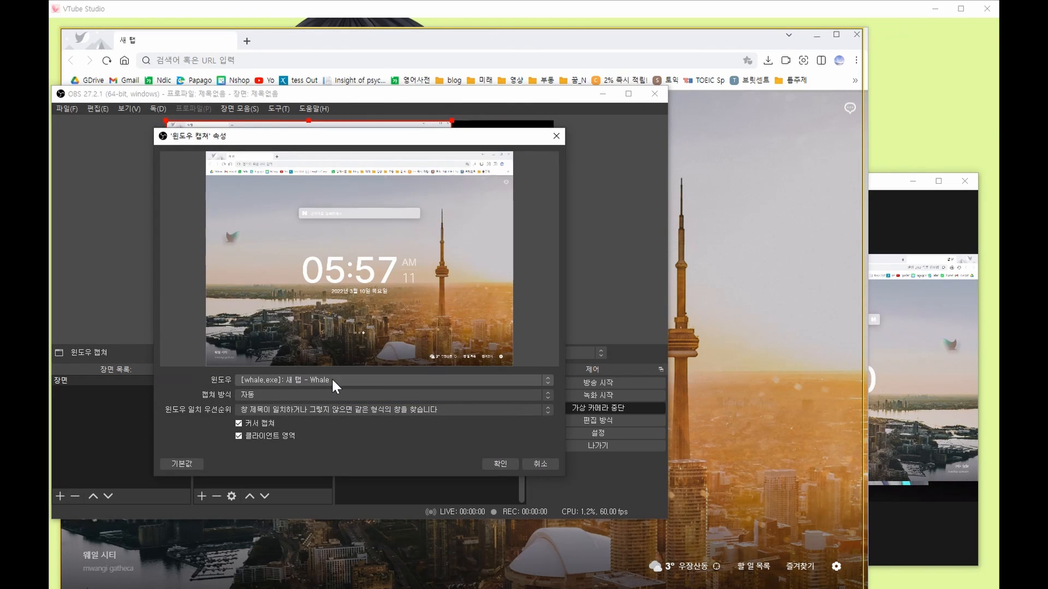
pyautogui.click(505, 464)
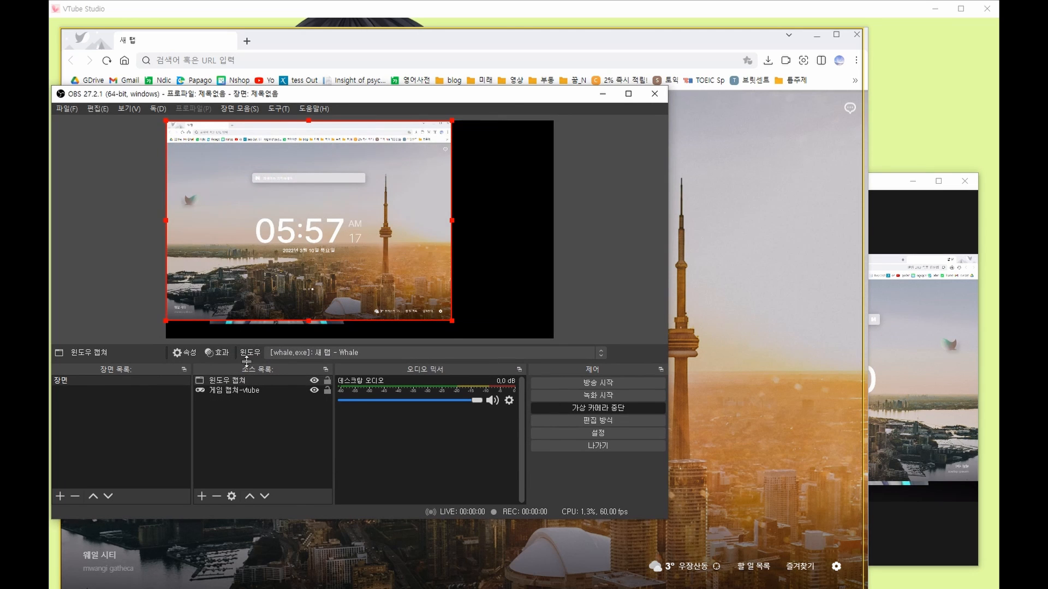
# Place the 게임 캡쳐-vtube source above 윈도우 캡쳐 and scale the avatar to about half size in the canvas's lower right area
pyautogui.click(217, 391)
pyautogui.moveTo(212, 388); pyautogui.dragTo(214, 374)
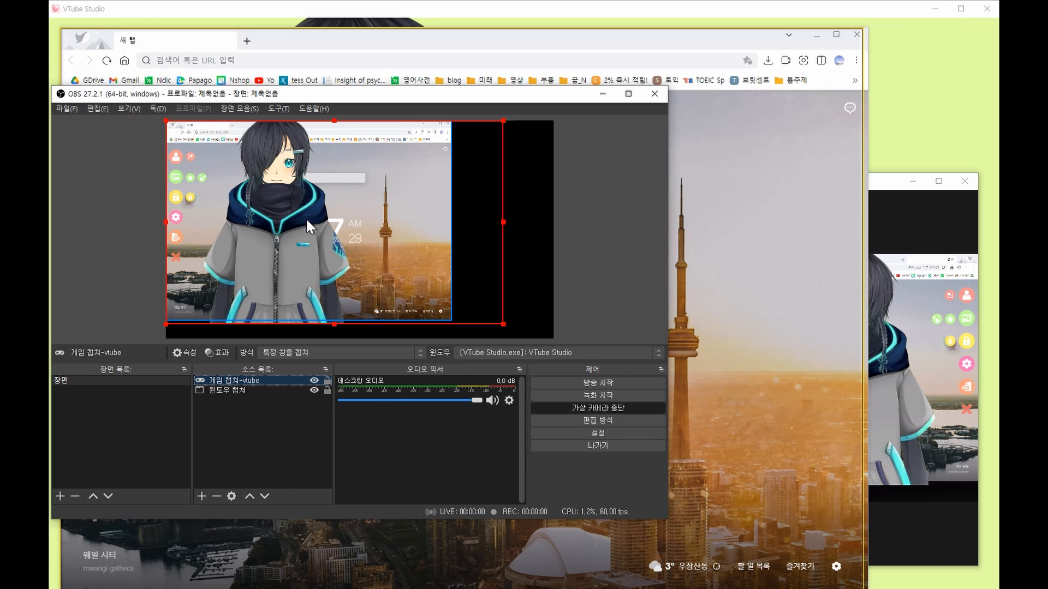
pyautogui.click(246, 391)
pyautogui.click(245, 380)
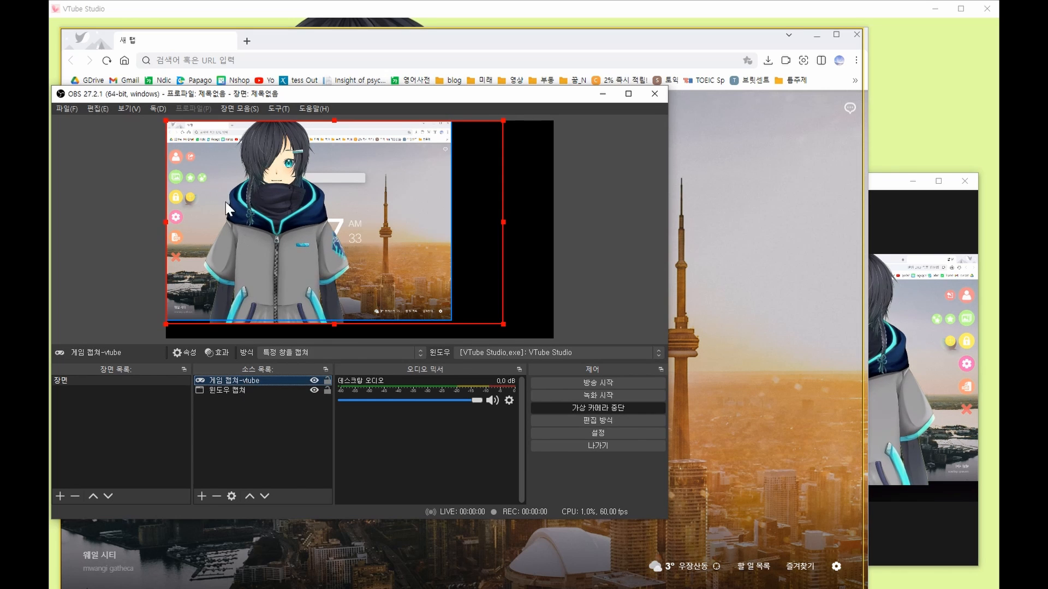
pyautogui.moveTo(163, 120); pyautogui.dragTo(330, 269)
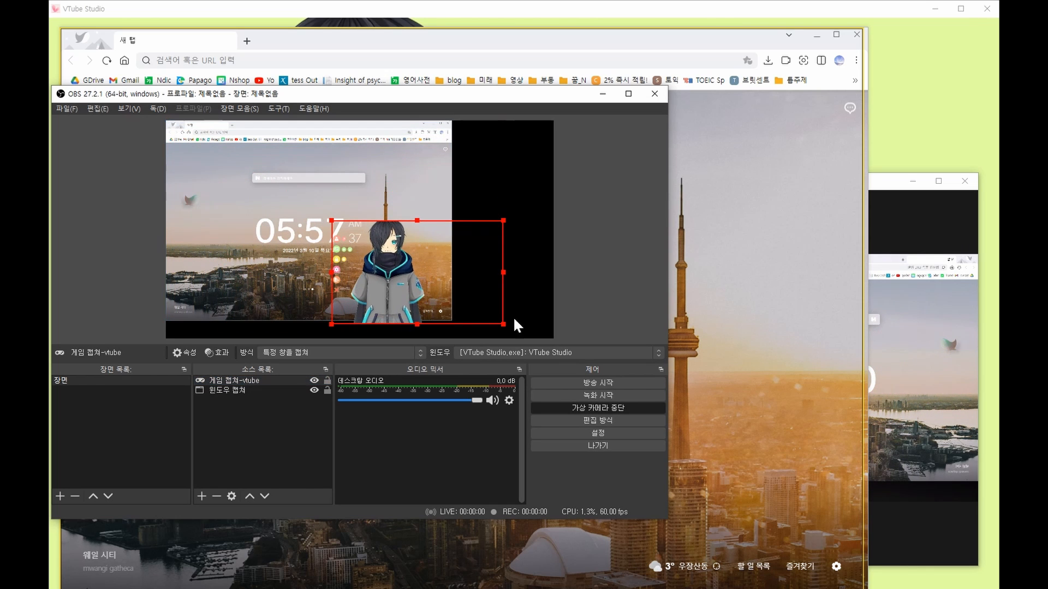
pyautogui.click(558, 322)
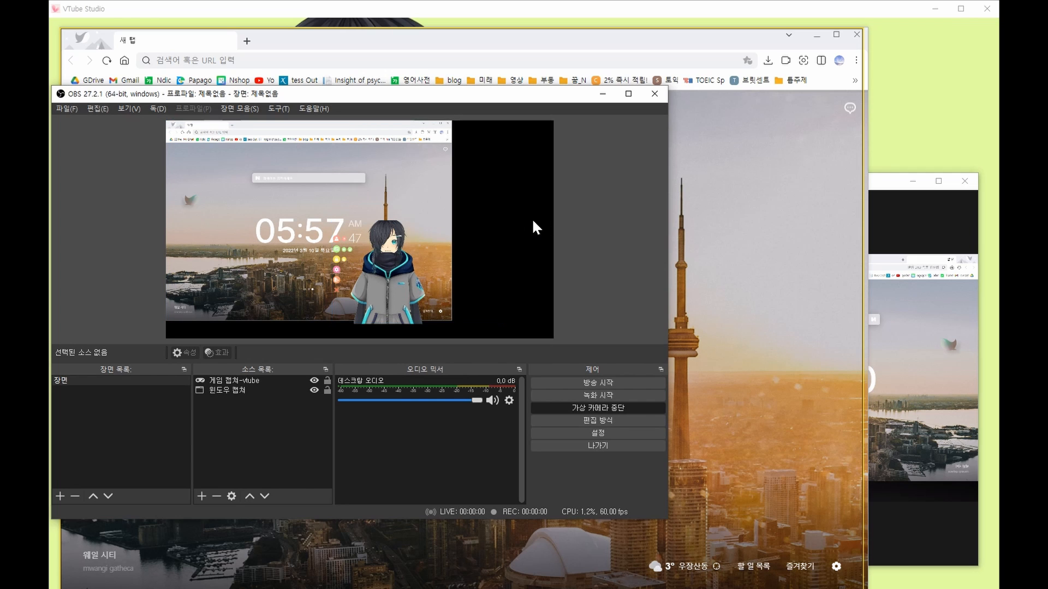
# Switch to the Zoom meeting window and reposition it to compare its video with the OBS preview
pyautogui.click(950, 324)
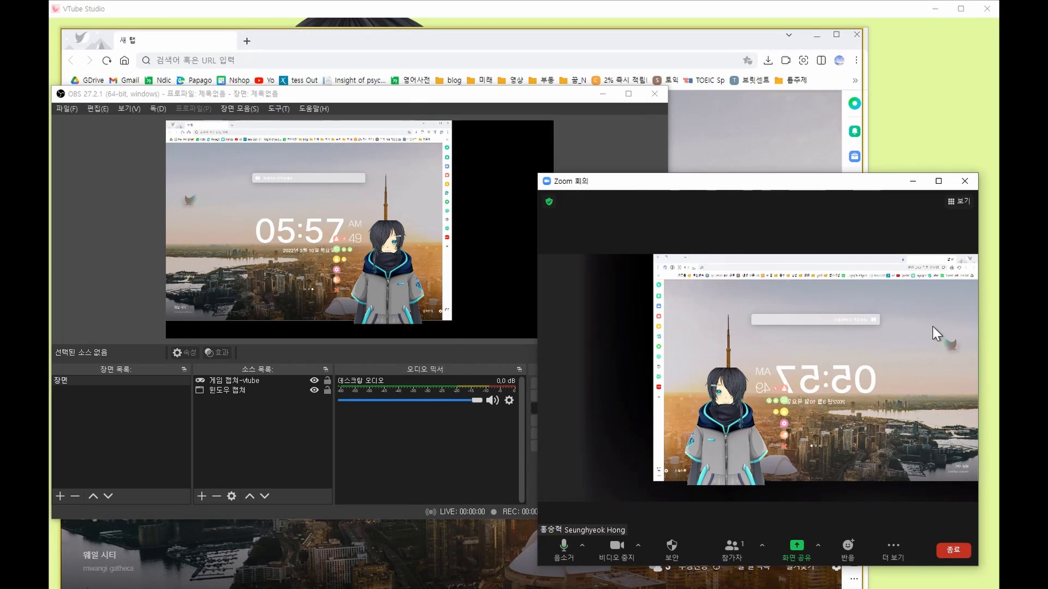
pyautogui.moveTo(722, 185); pyautogui.dragTo(694, 217)
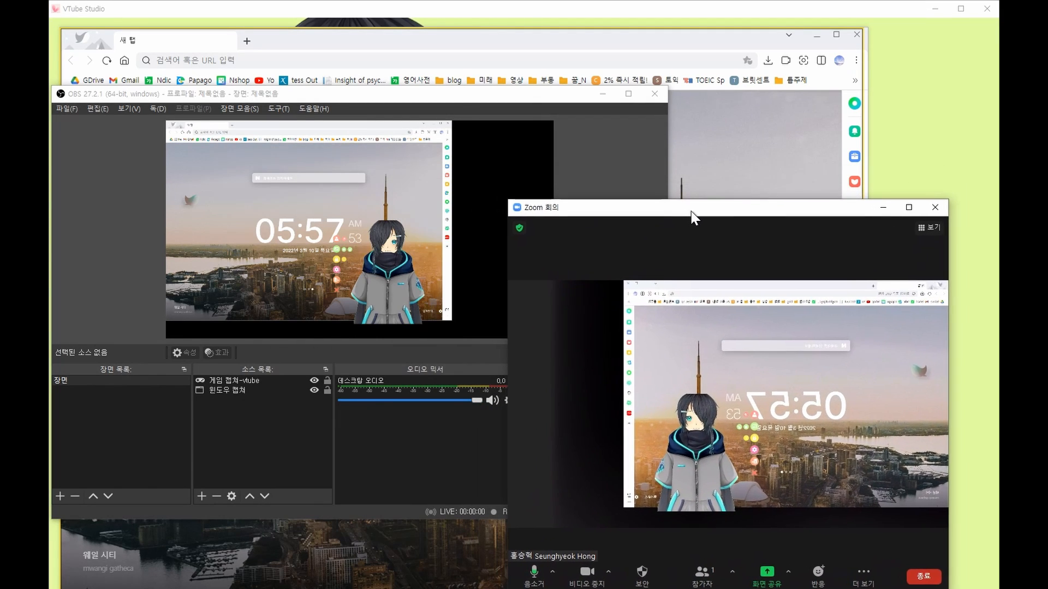
pyautogui.click(862, 575)
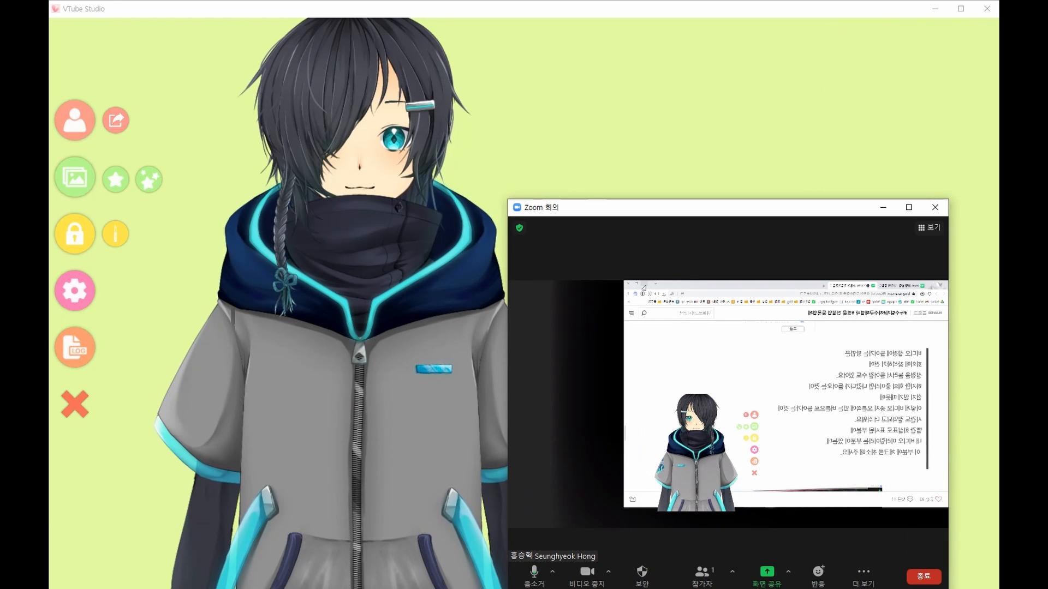
# Turn off 내 비디오 미러링 in Zoom's video settings and close the settings
pyautogui.moveTo(610, 579)
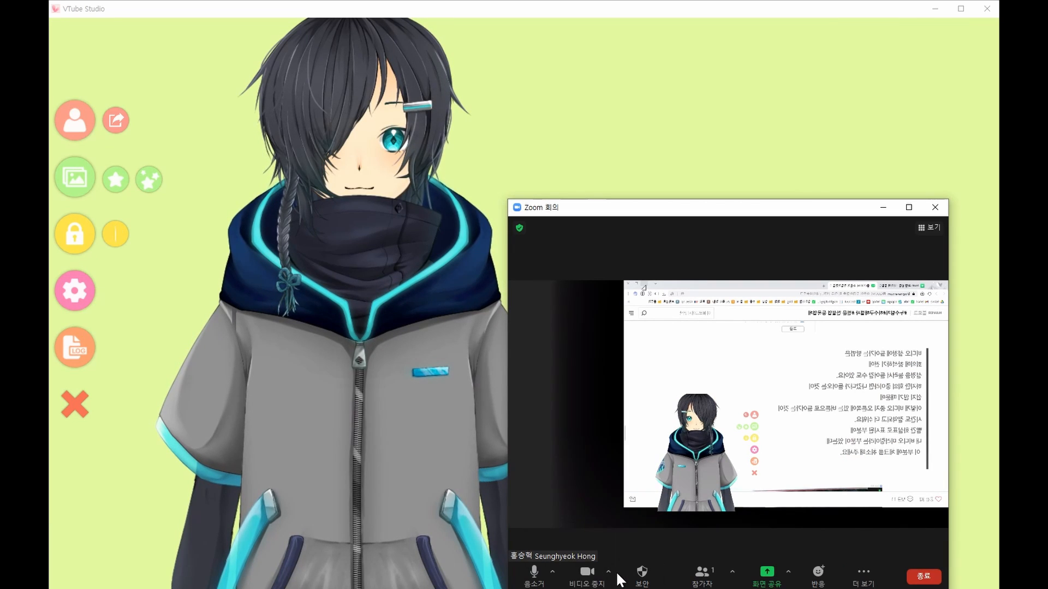
pyautogui.click(608, 573)
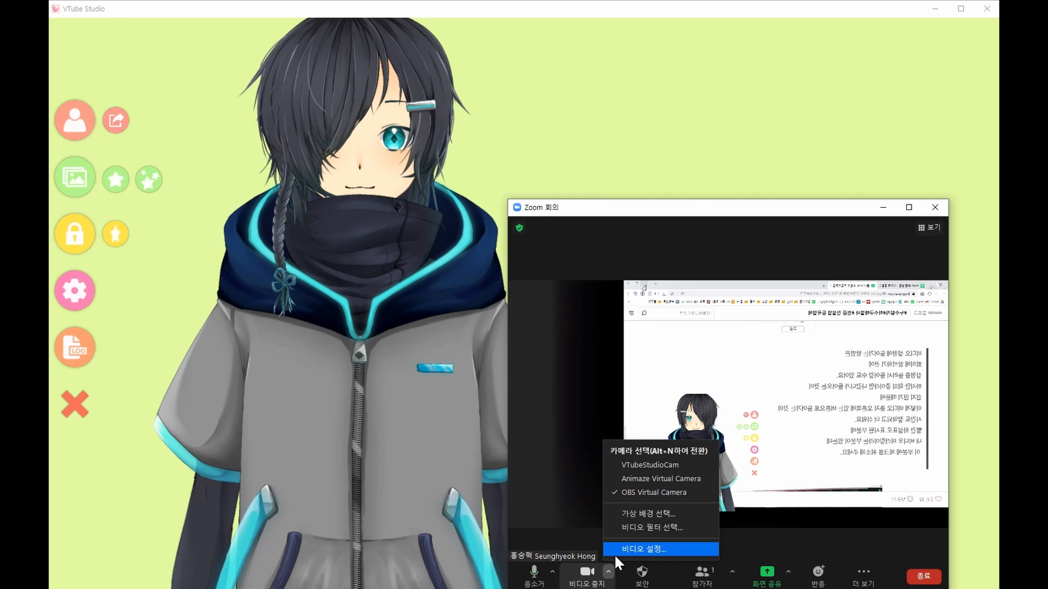
pyautogui.click(644, 549)
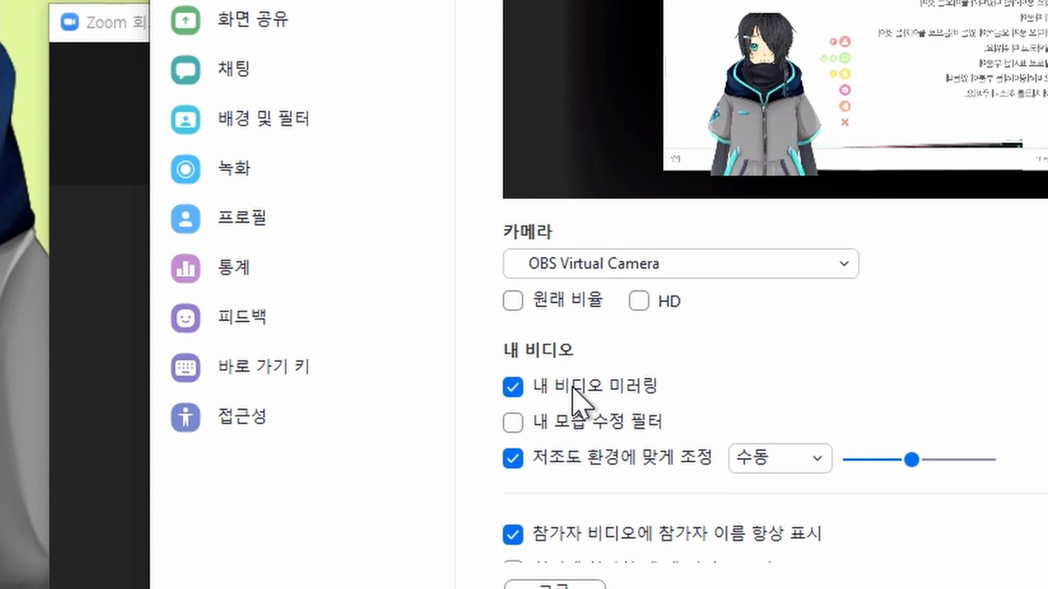
pyautogui.click(573, 389)
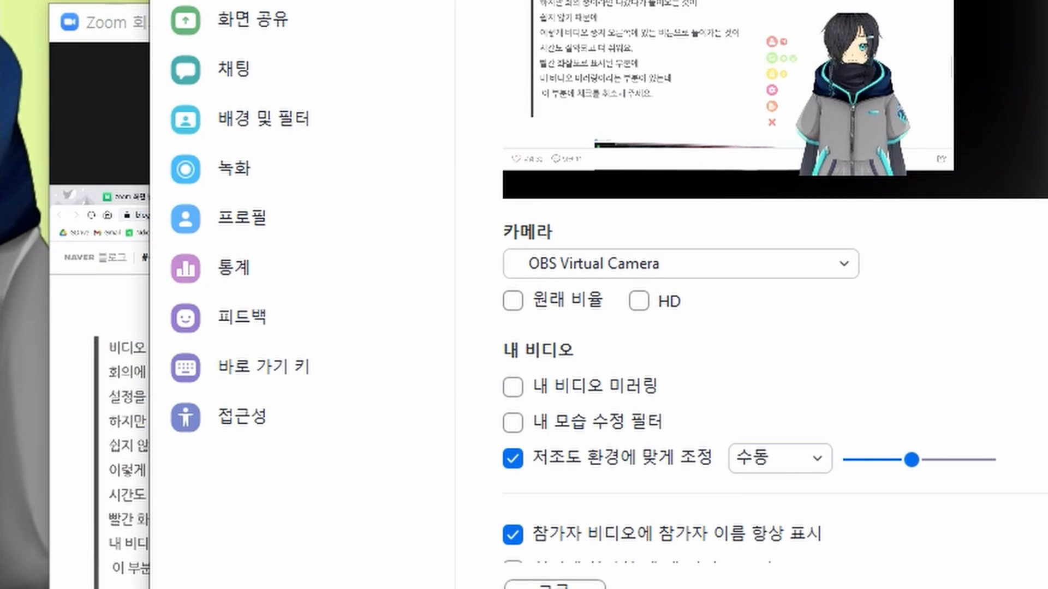
pyautogui.click(1045, 3)
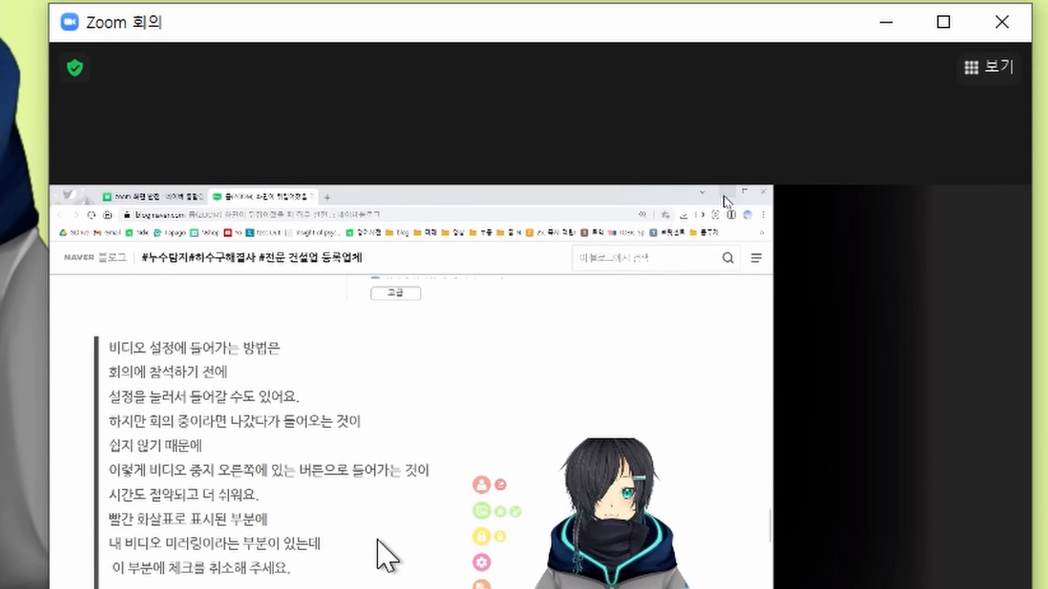